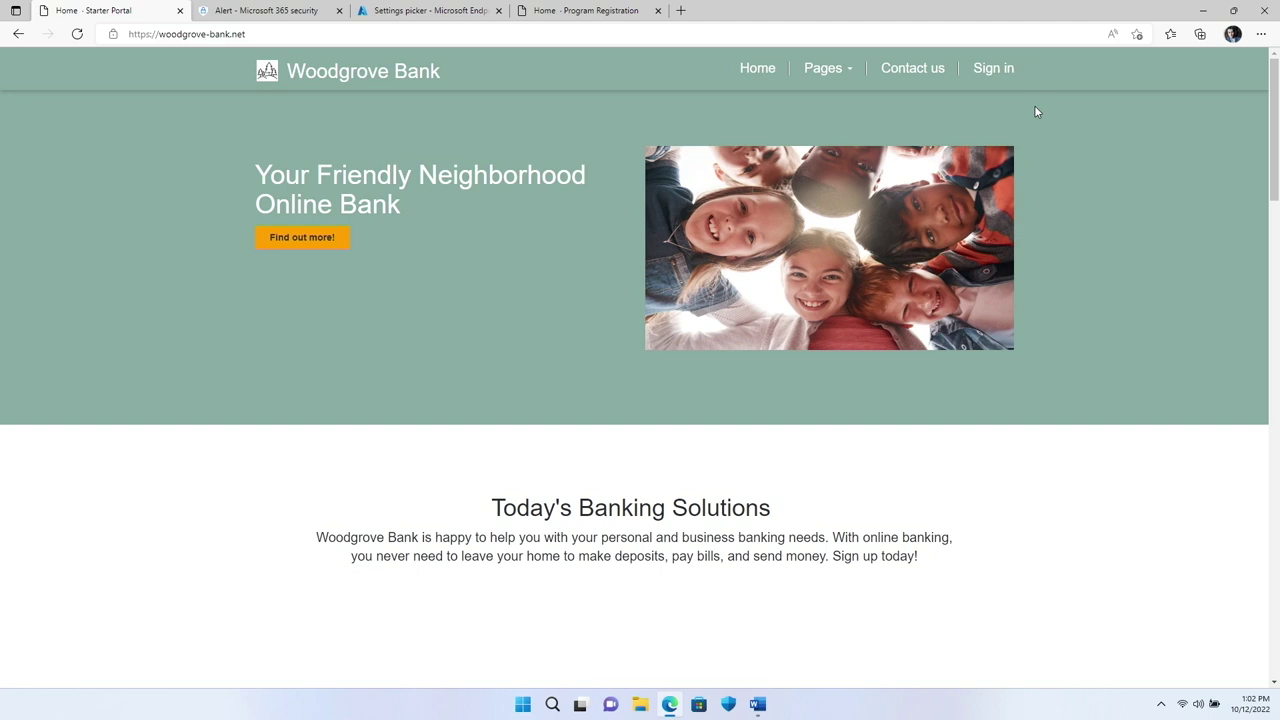
Step: Enter the password on the Woodgrove Bank sign-in page and dismiss the unsafe-connection warning
left_click(1001, 70)
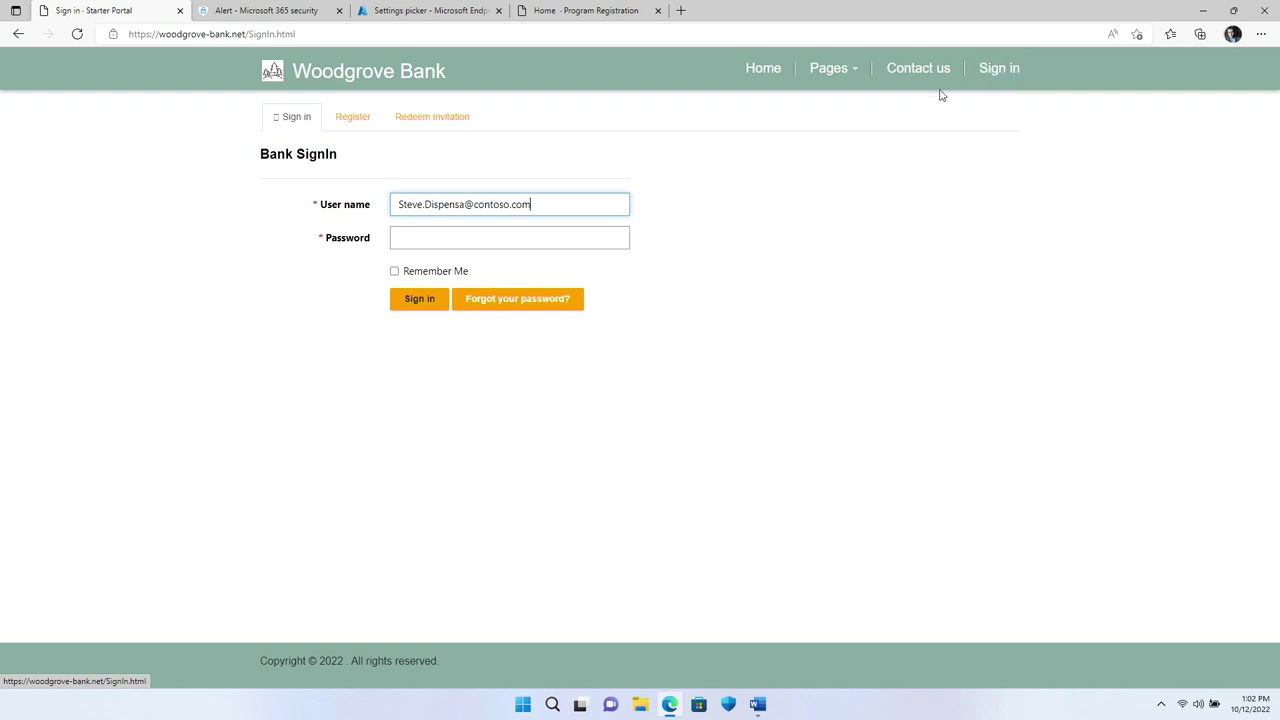
left_click(605, 240)
type("•••••••••")
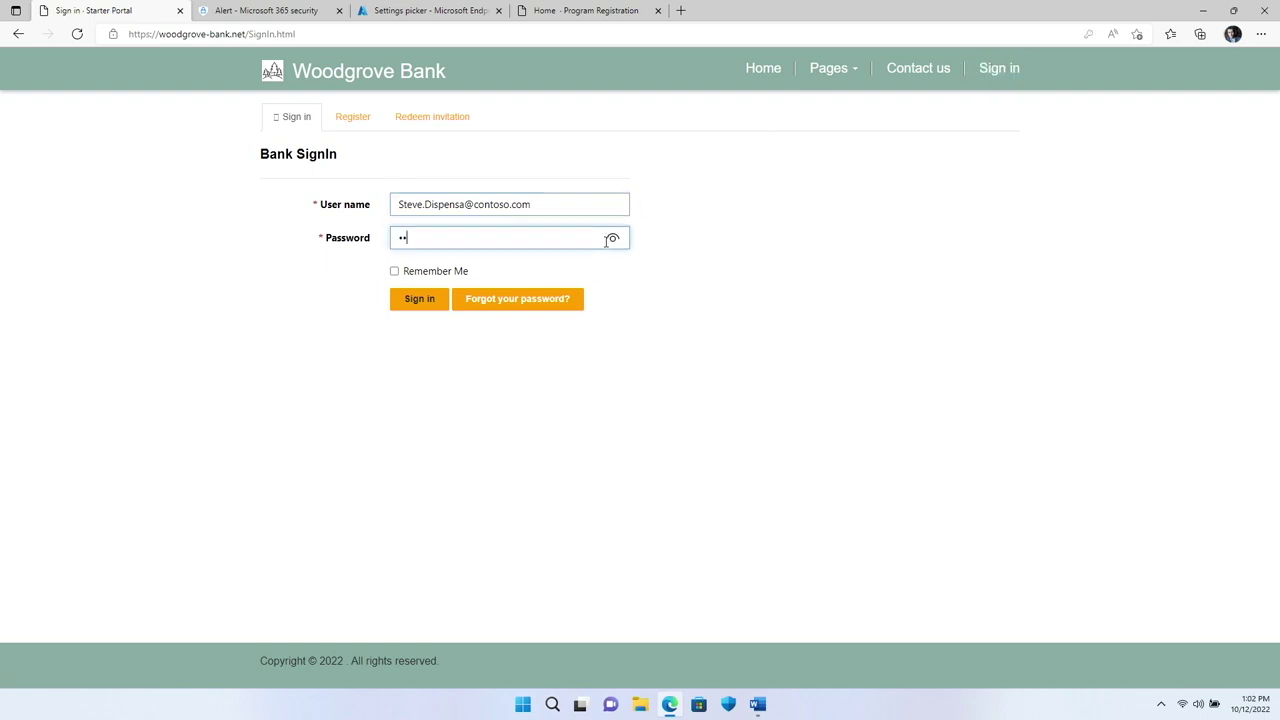
type("••")
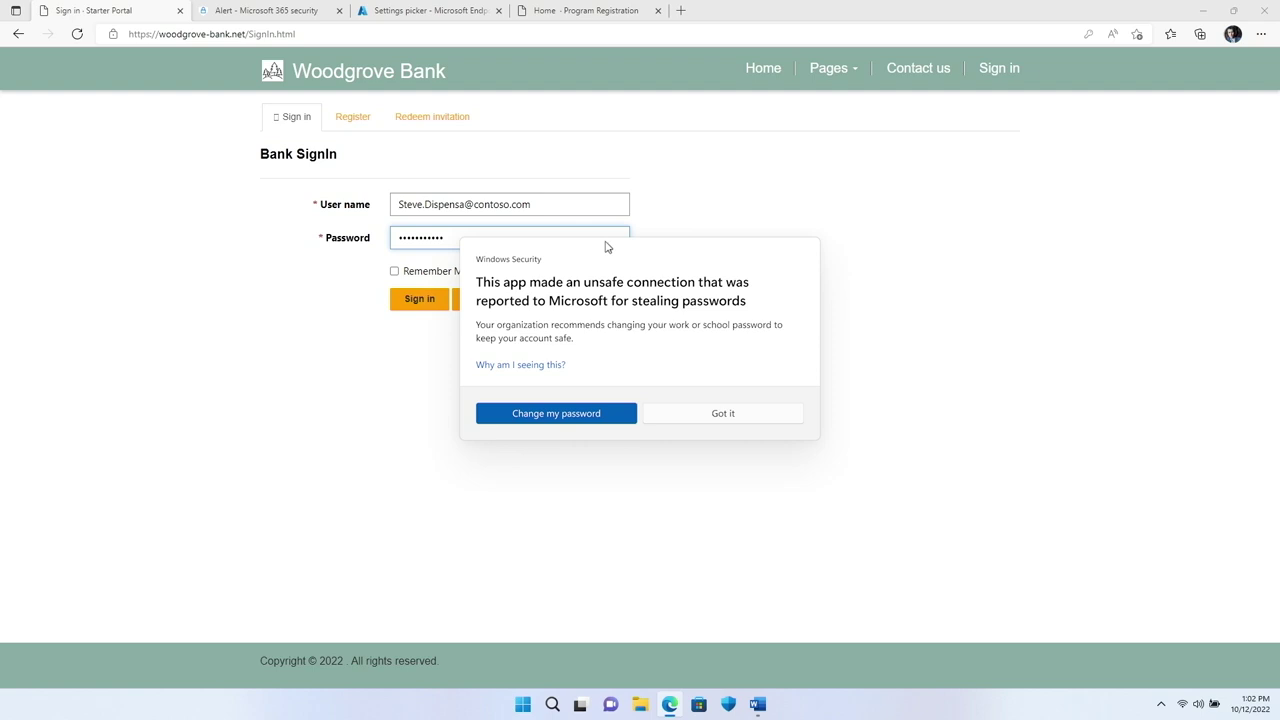
left_click(741, 410)
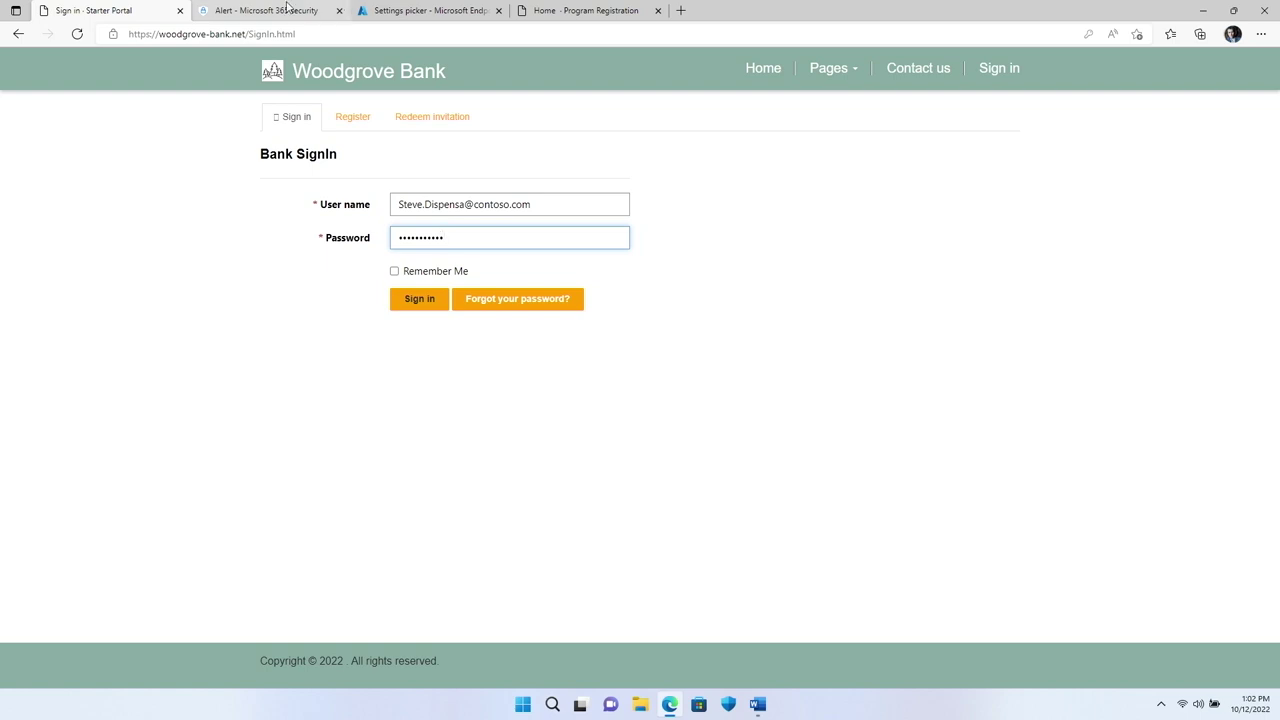
left_click(287, 8)
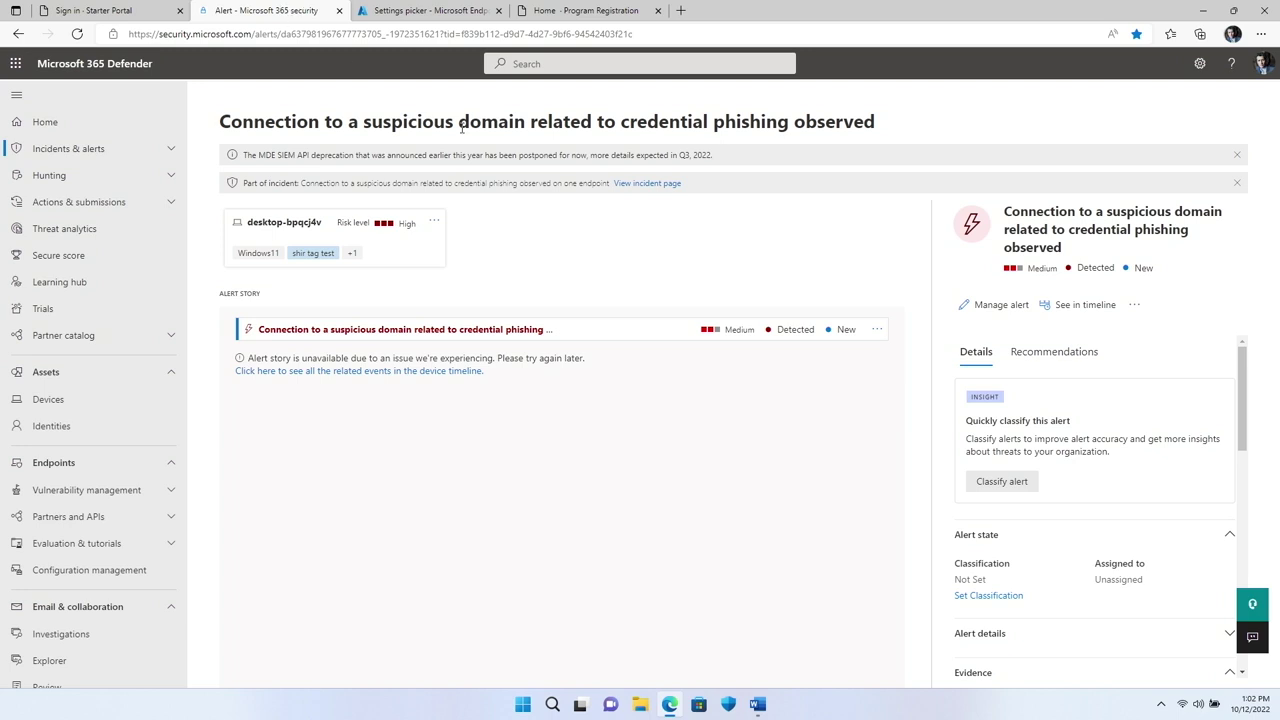
Step: Scroll through the credential-phishing alert details, then return to the Endpoint Manager profile
scroll(1157, 503, "down", 5)
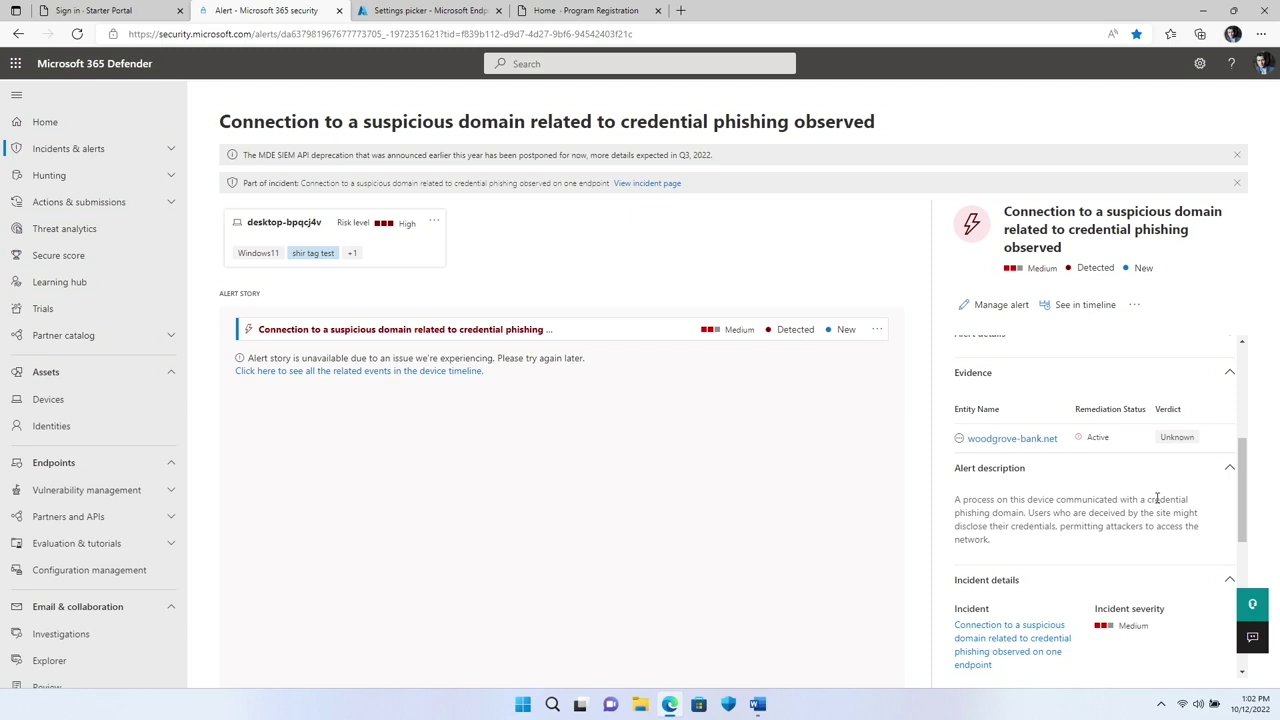
left_click(403, 10)
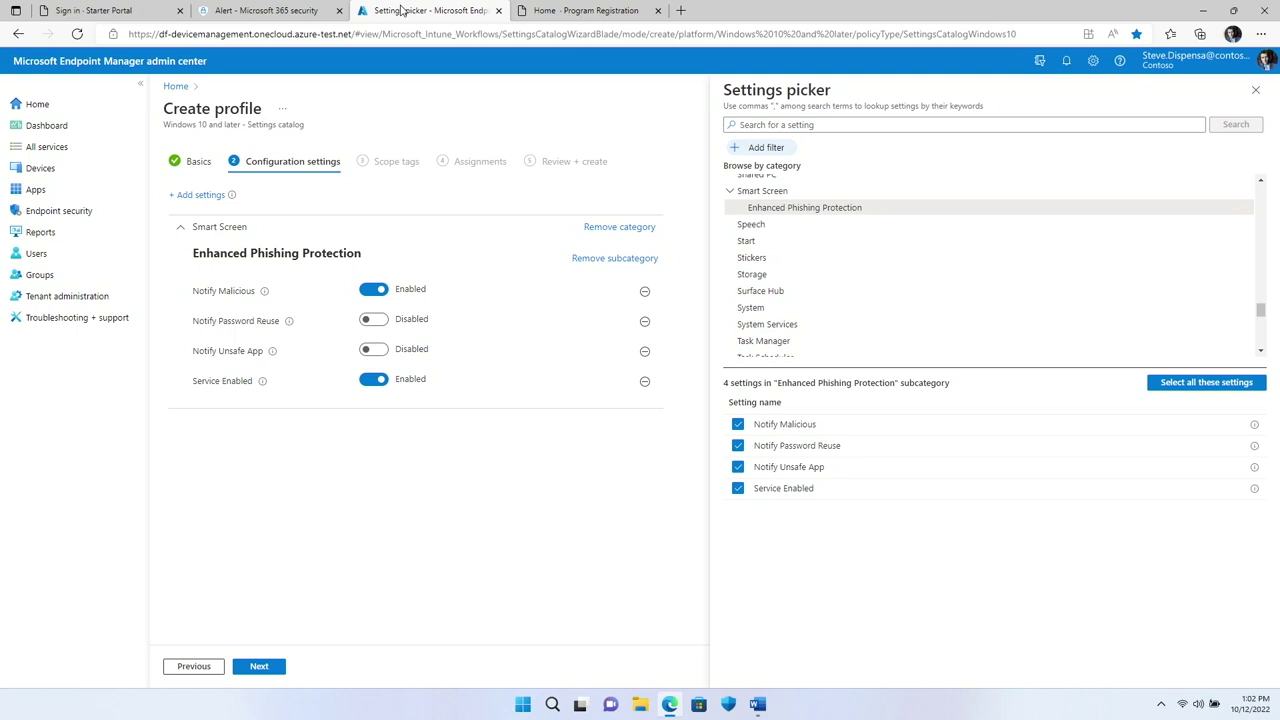
Step: Enable Notify Password Reuse and Notify Unsafe App in the Enhanced Phishing Protection settings
left_click(380, 320)
left_click(383, 356)
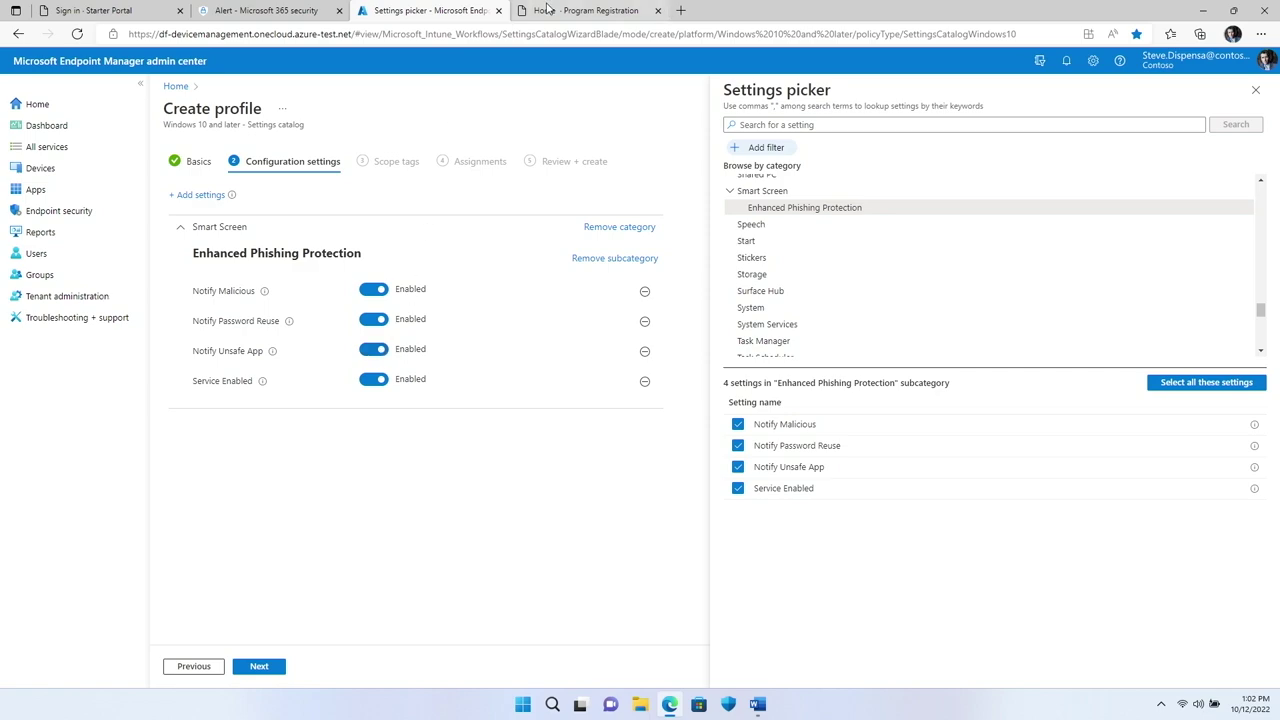
left_click(546, 10)
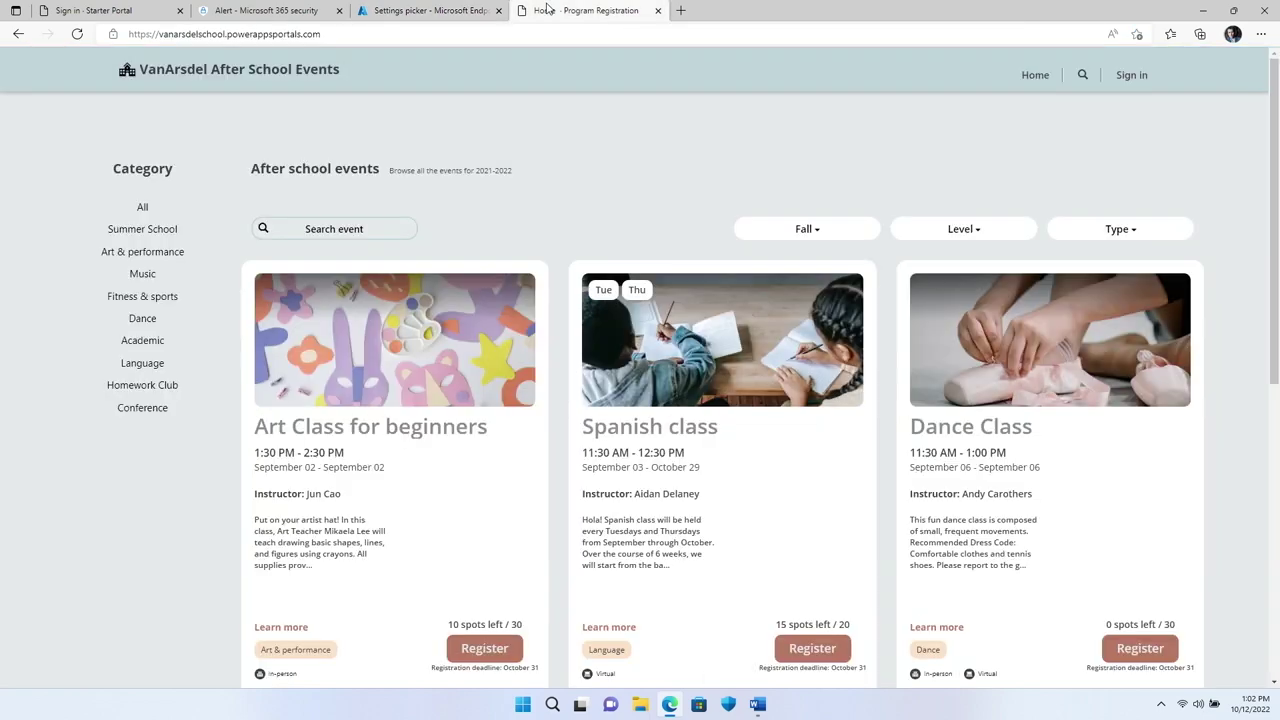
Step: Register for the VanArsdel Art Class, sign in with the password, and dismiss the password-reuse warning
left_click(484, 650)
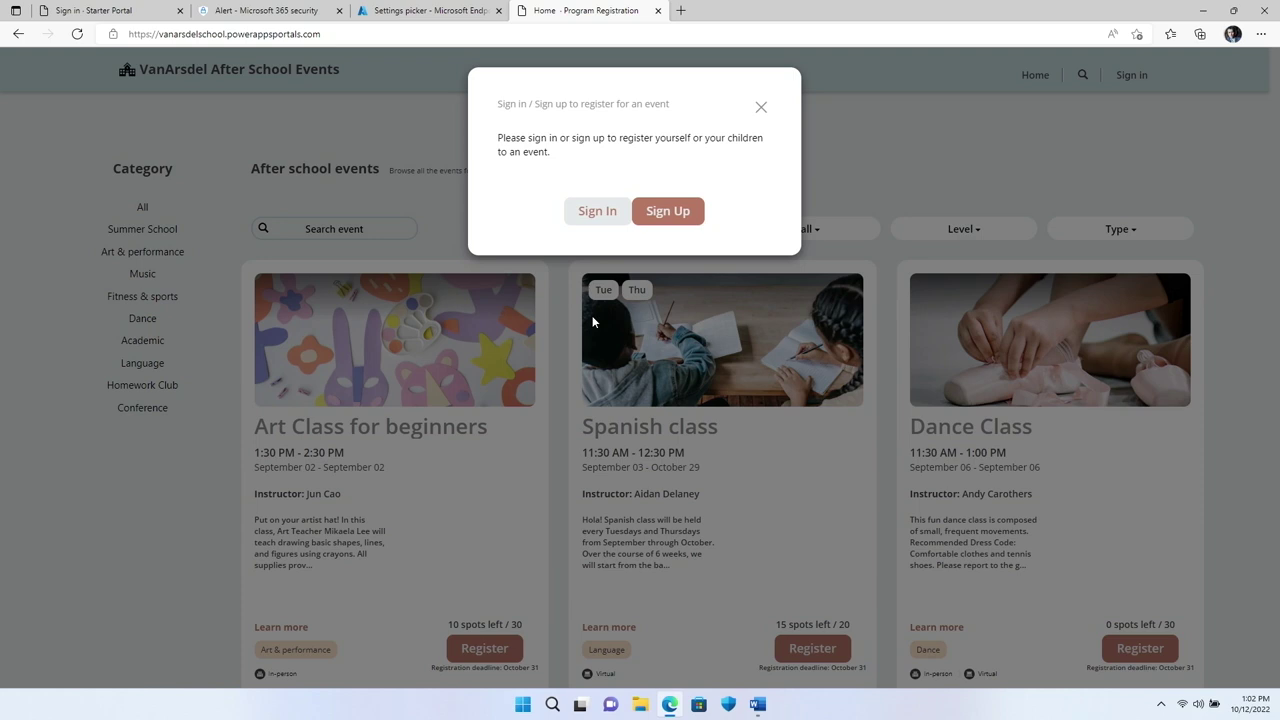
left_click(600, 208)
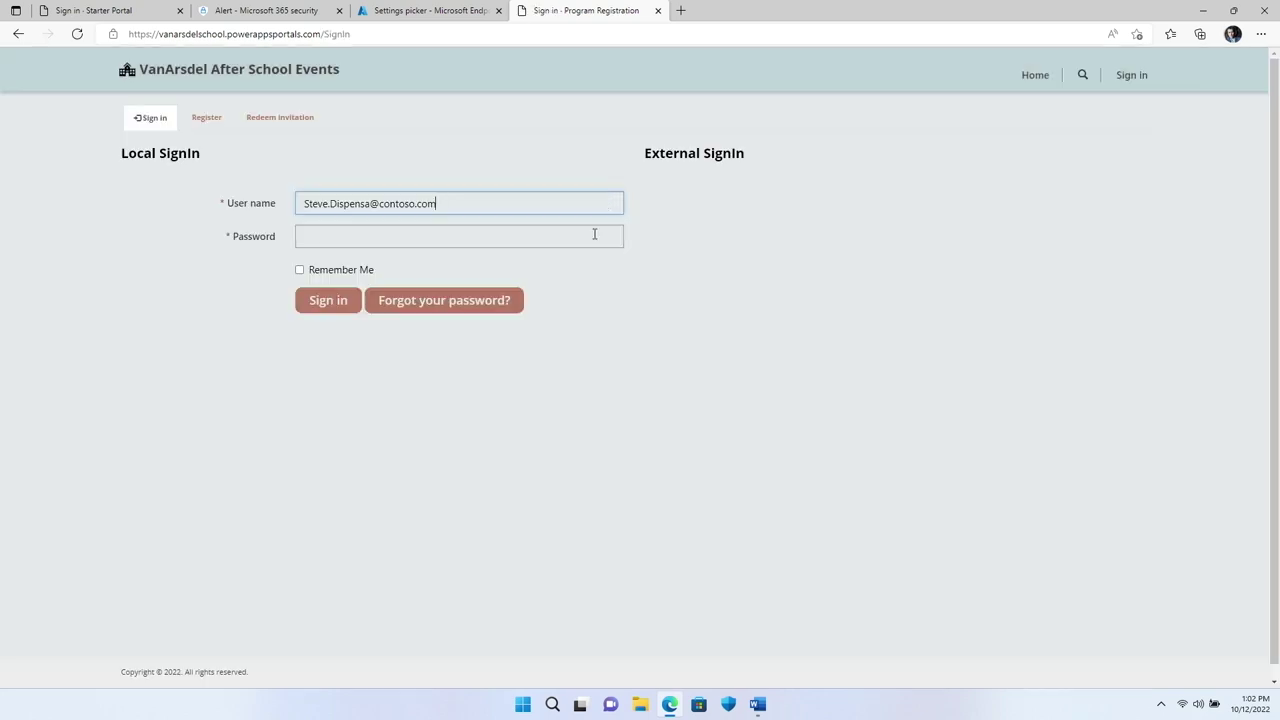
left_click(594, 234)
type("••••••••••")
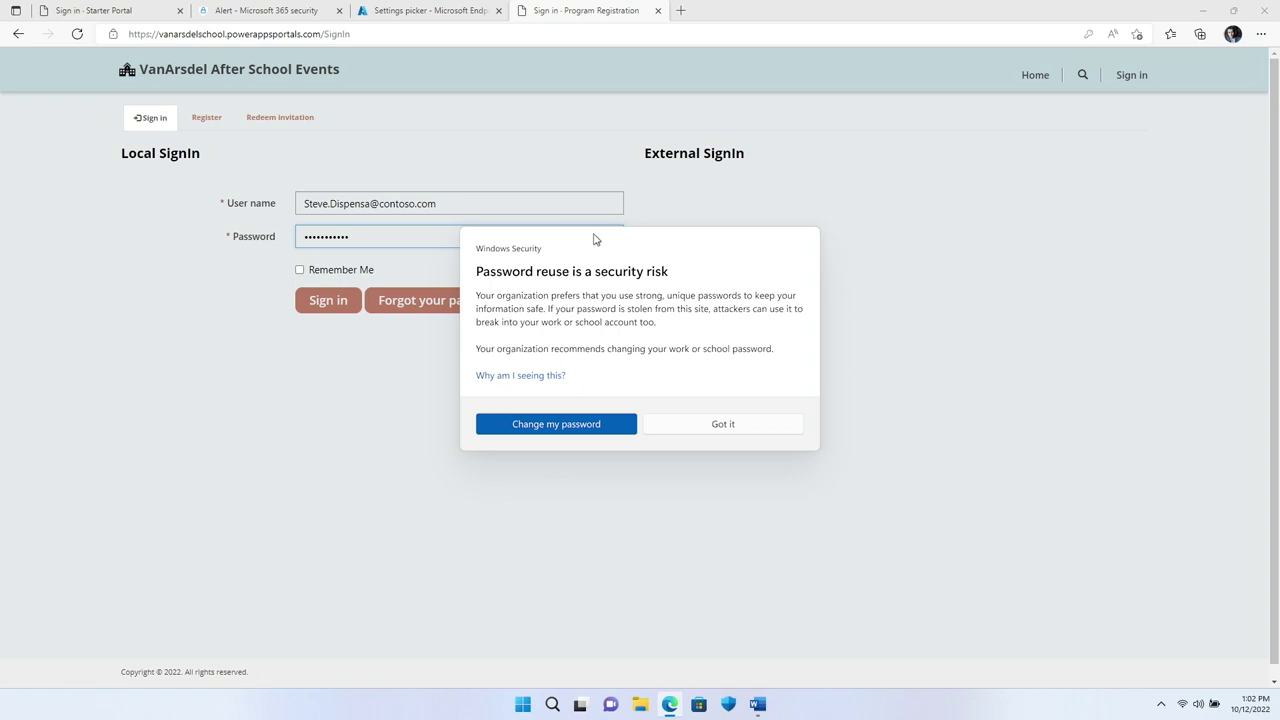
left_click(722, 424)
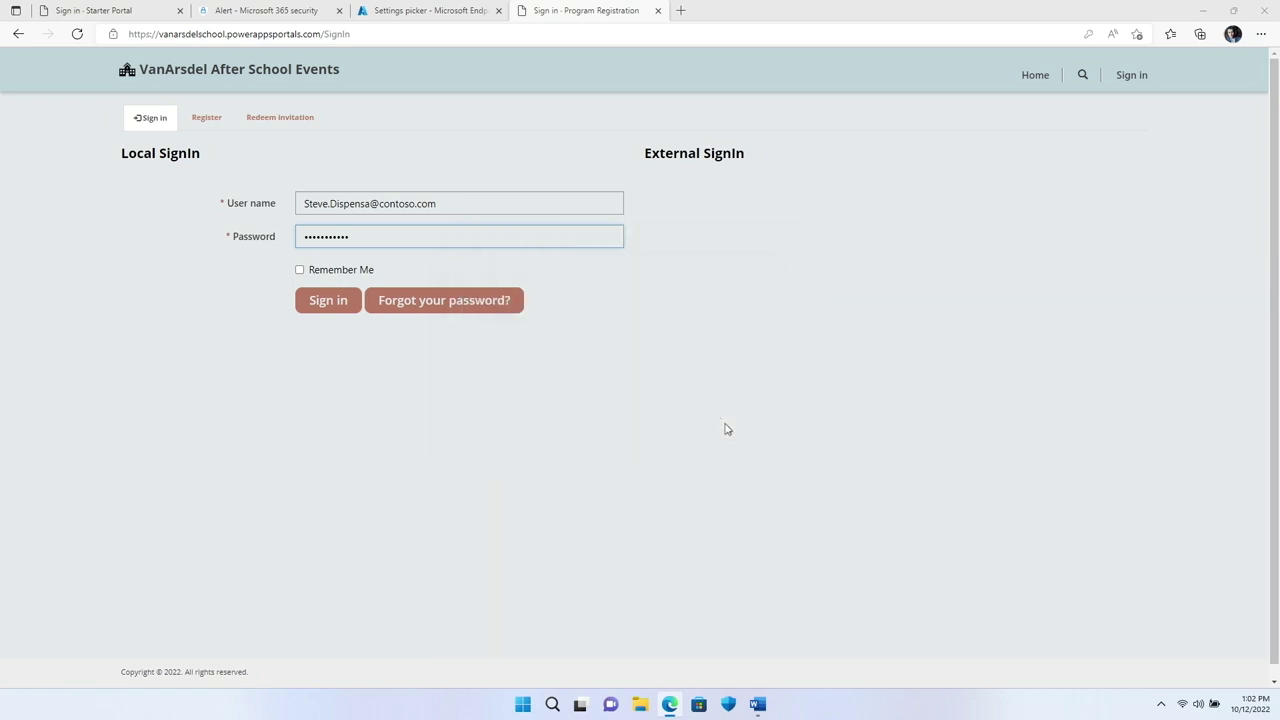
left_click(757, 704)
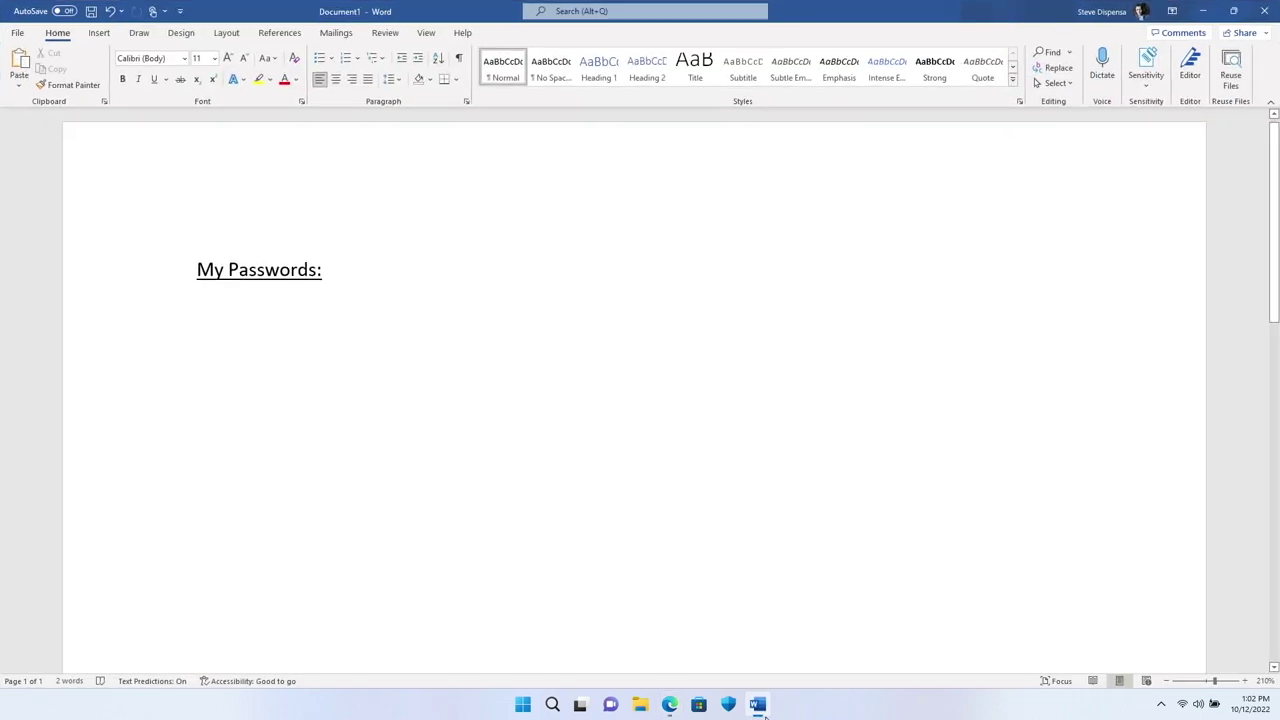
Step: Write a sample password under 'My Passwords:' in Word and dismiss the unsafe-storage warning
type("Badpass")
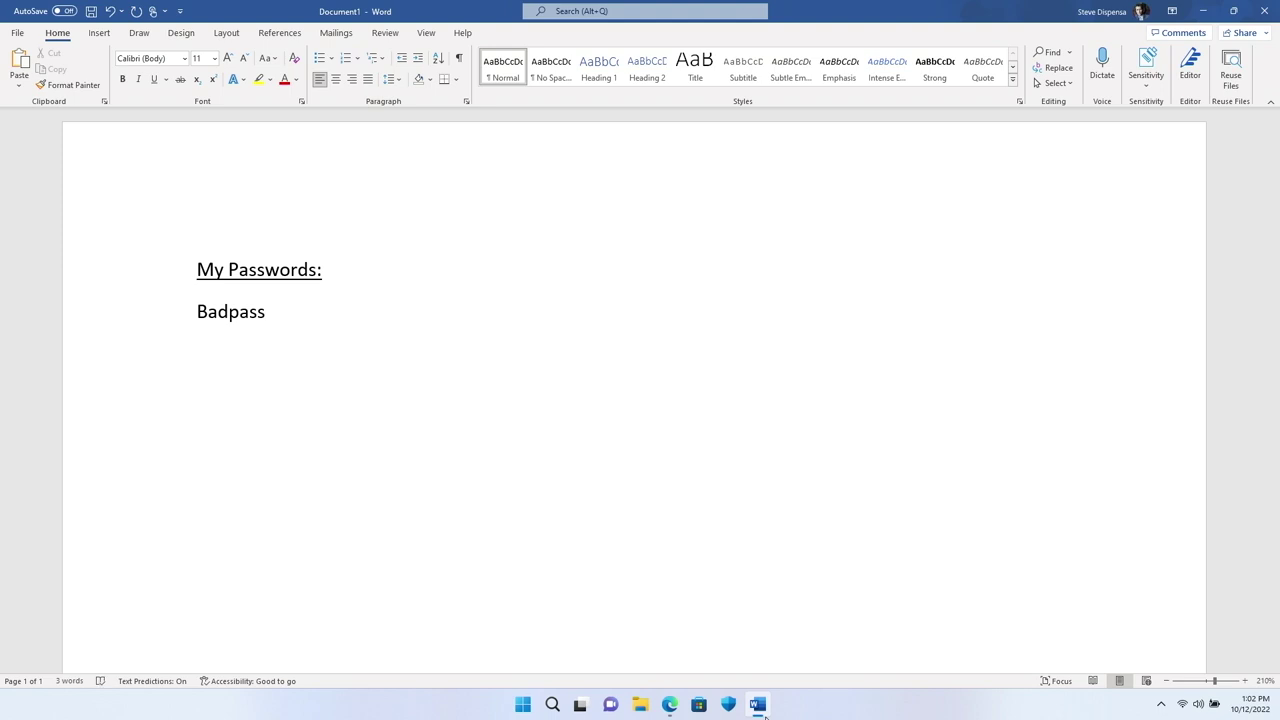
type("123.")
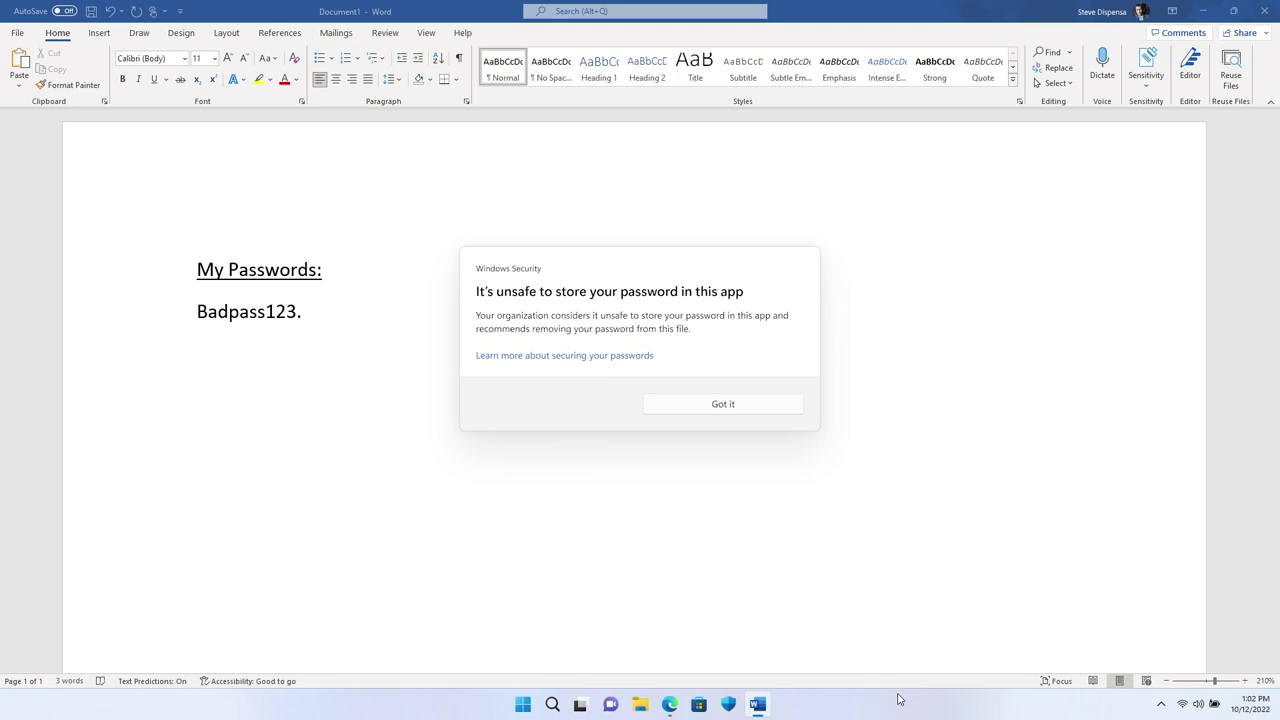
left_click(763, 404)
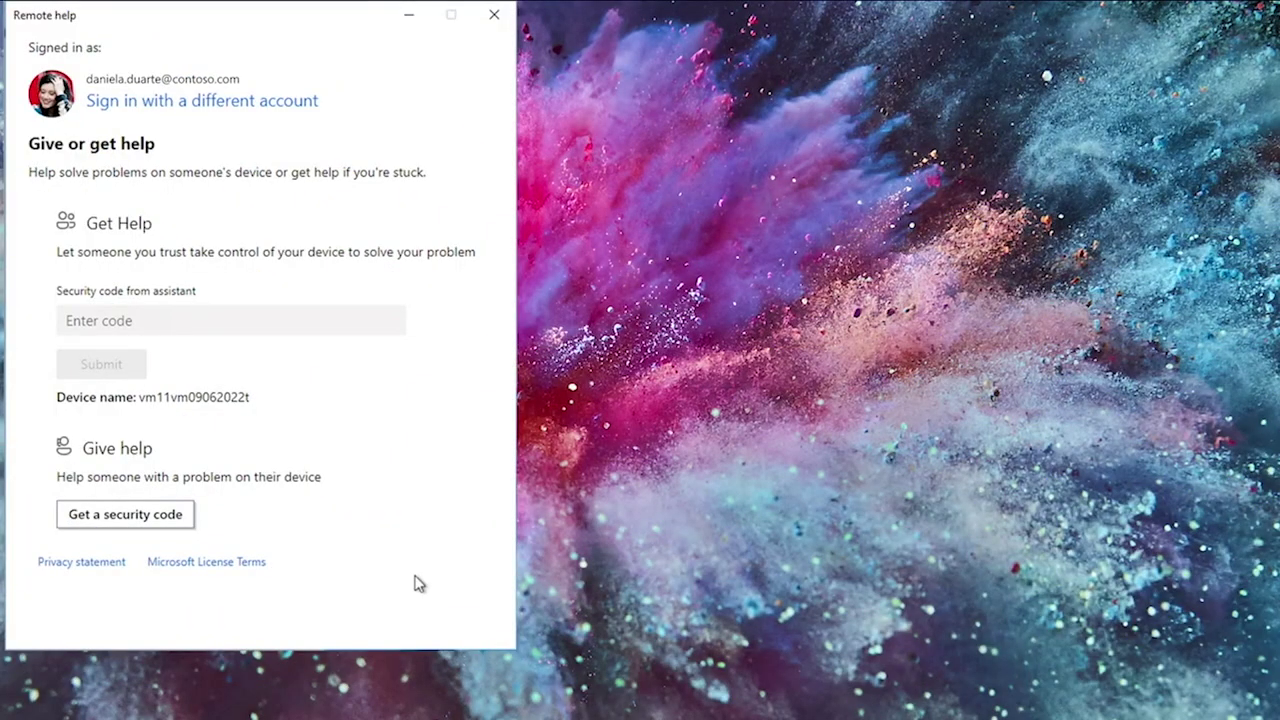
Step: Connect a Remote help session with the other device's security code and take full control
left_click(151, 520)
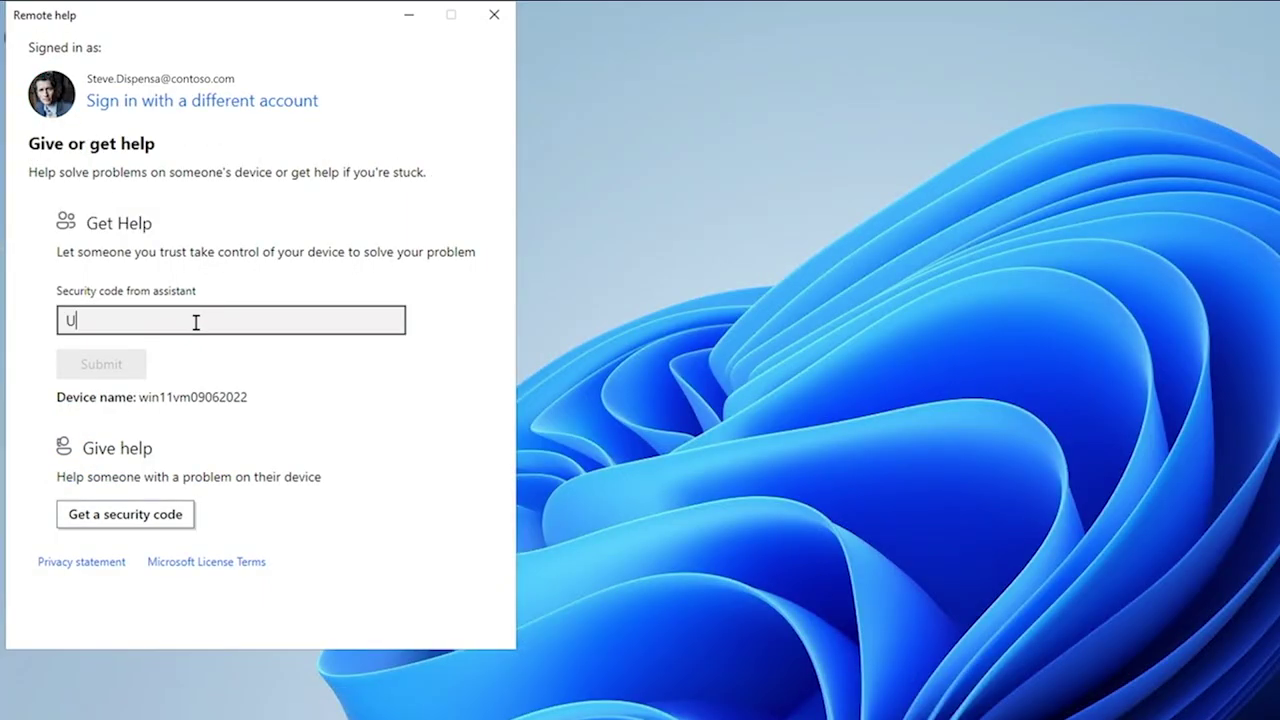
type("8JU1L")
left_click(119, 366)
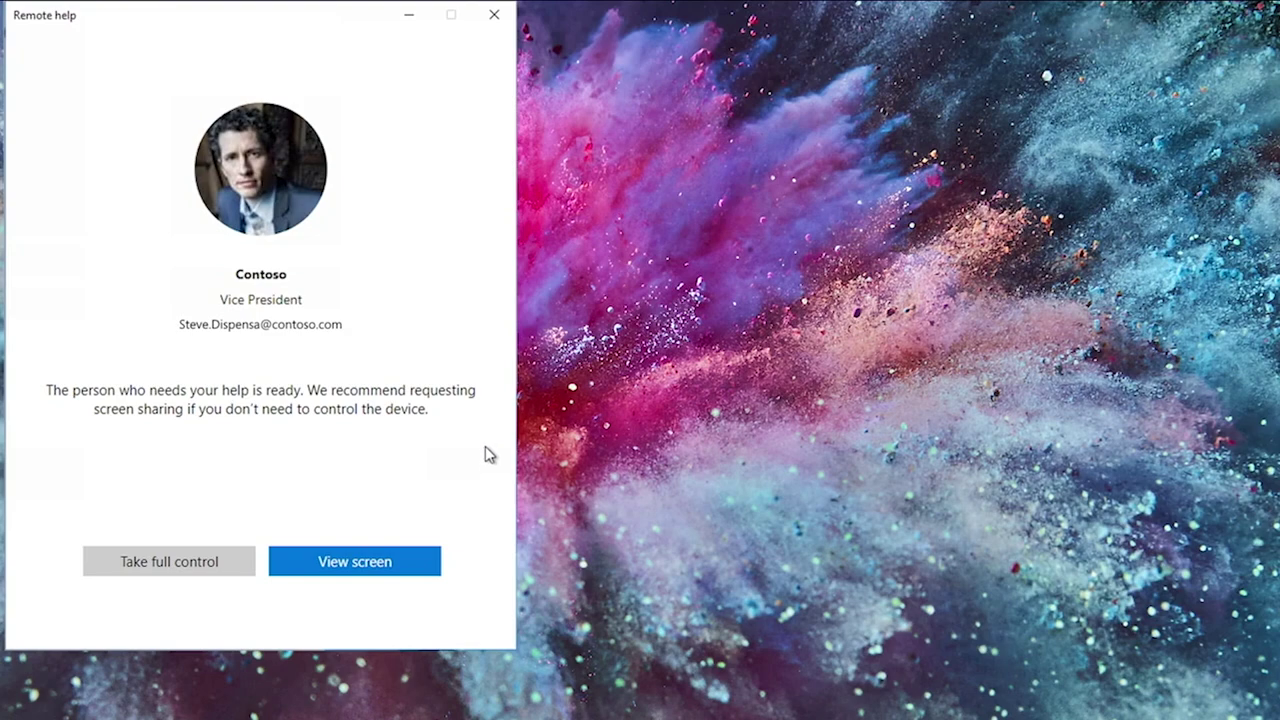
left_click(196, 570)
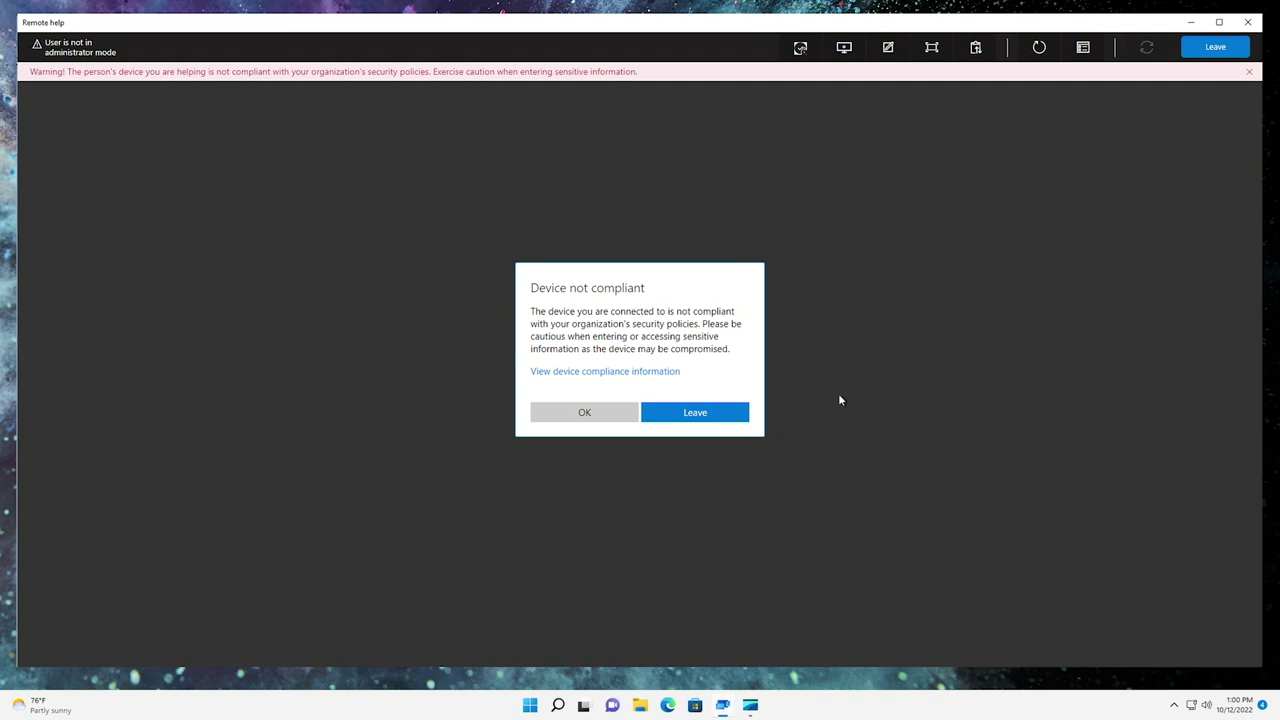
Step: Review the helped device's compliance information, then acknowledge the Device not compliant warning
left_click(655, 372)
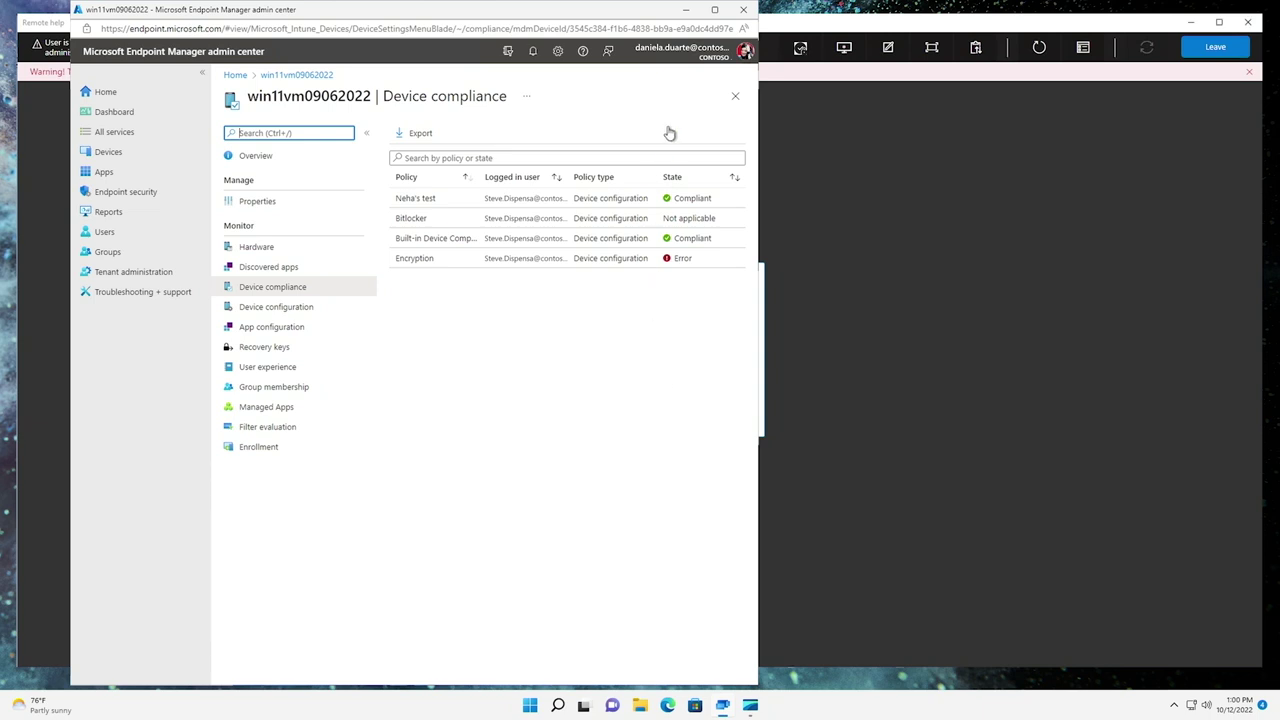
left_click(685, 9)
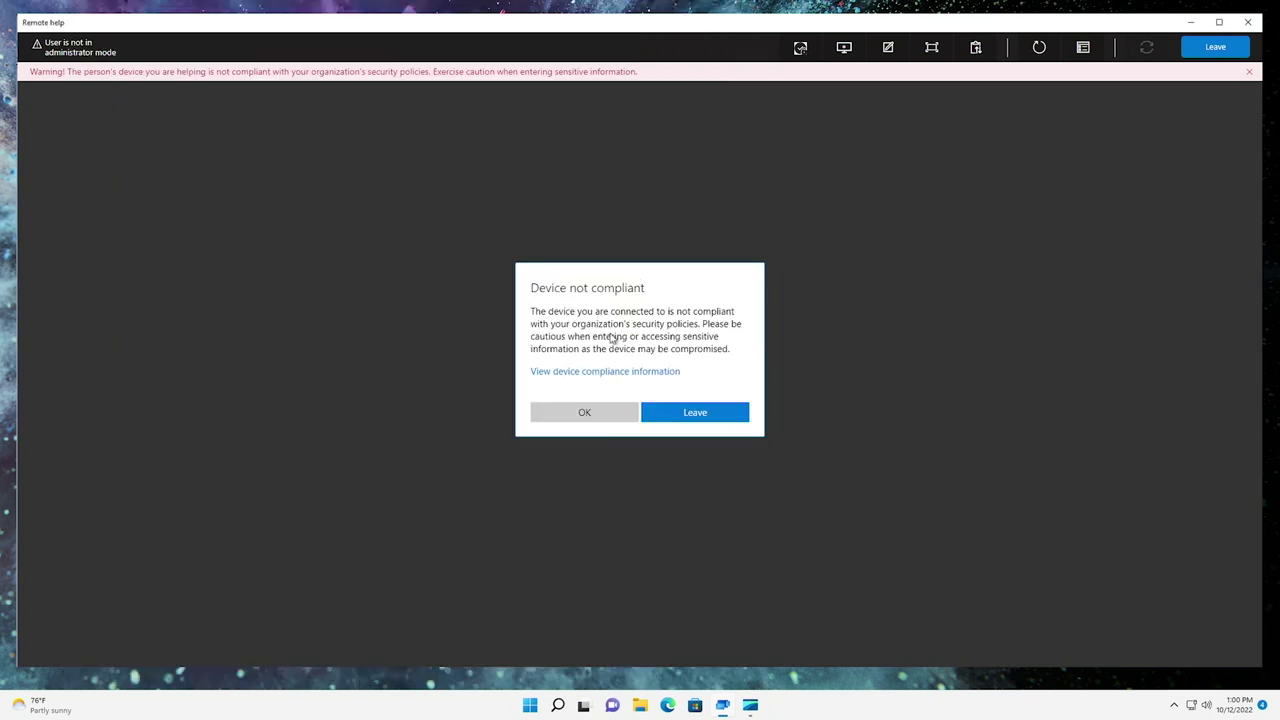
left_click(586, 414)
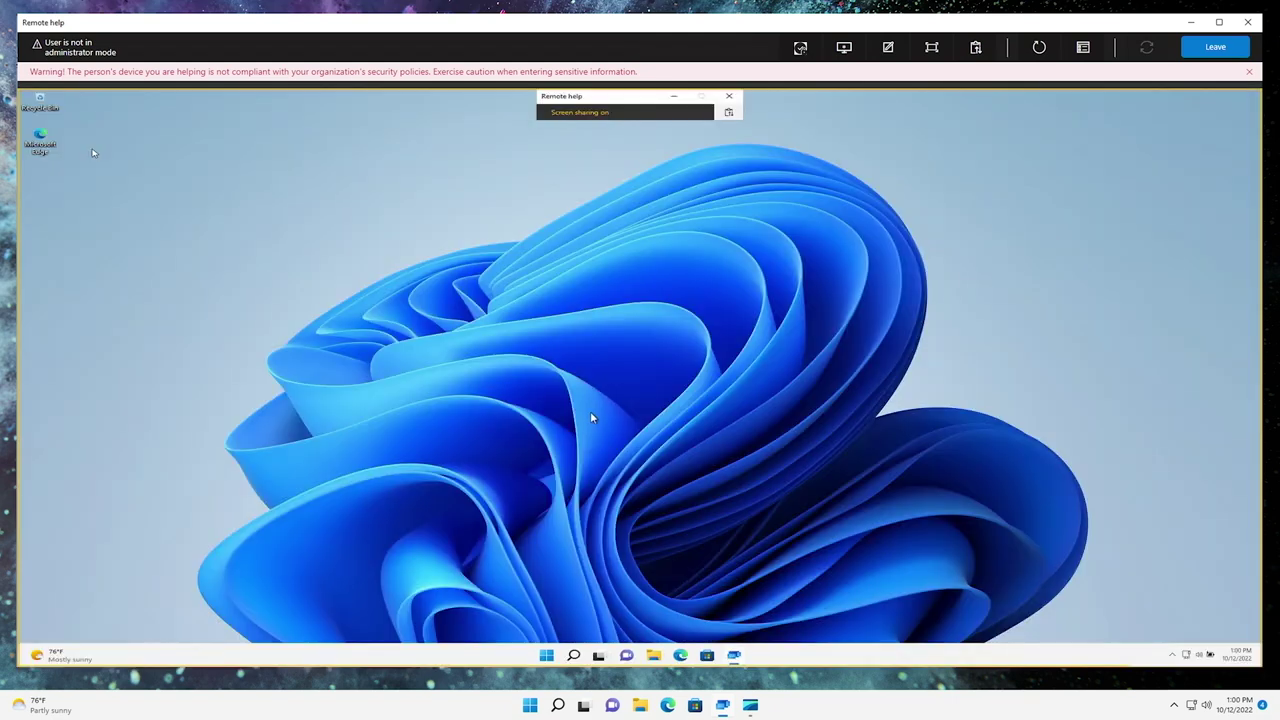
Step: Dismiss the compliance banner and approve an administrator prompt on the remote device with the admin password
left_click(1246, 68)
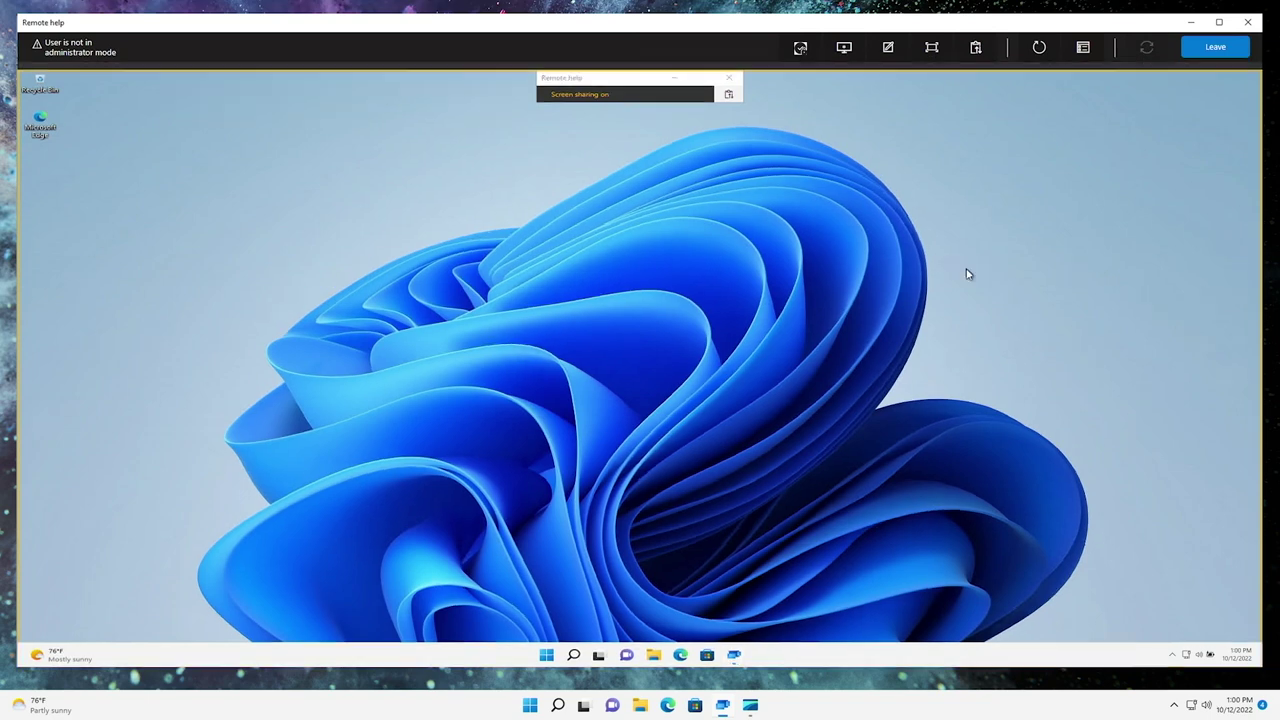
left_click(801, 47)
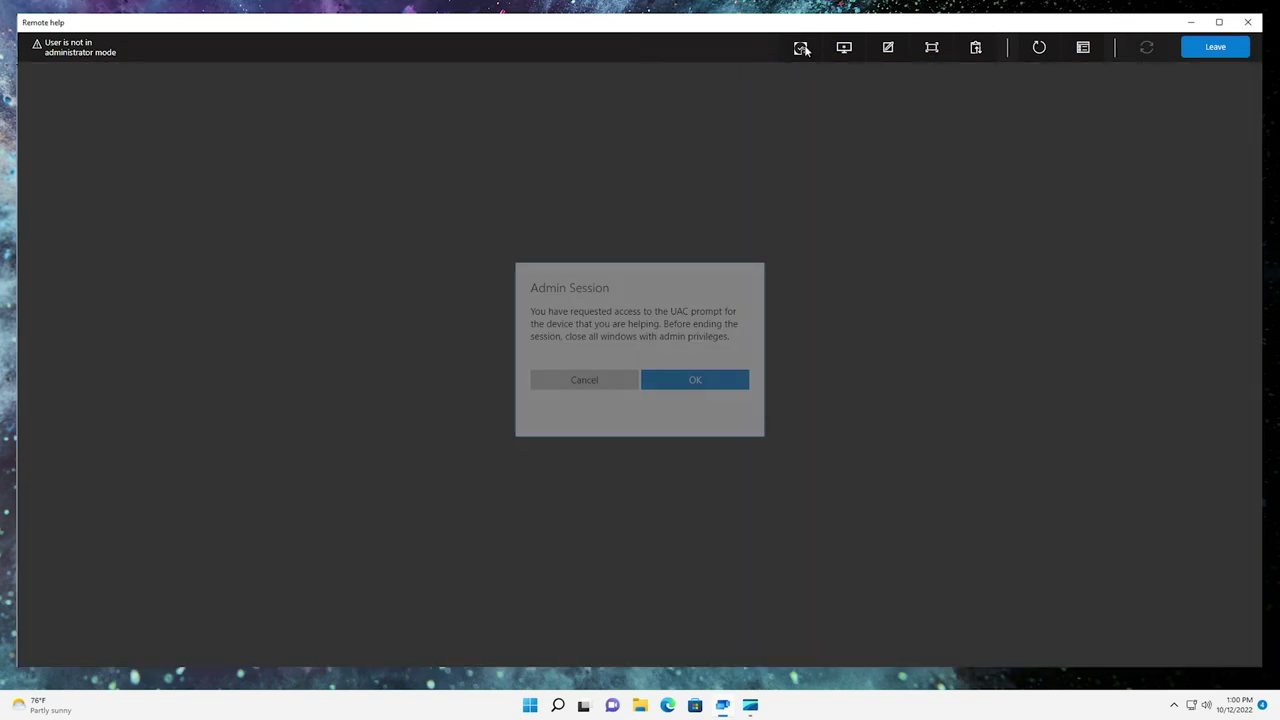
left_click(686, 379)
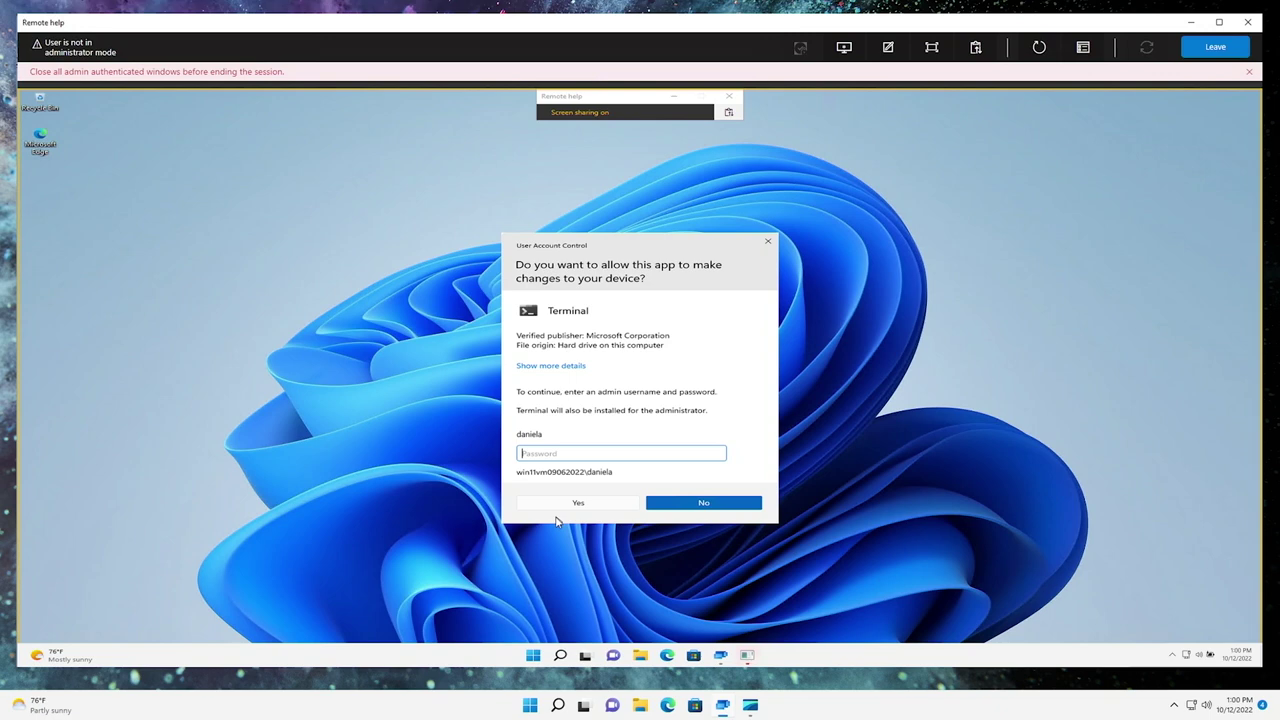
type("•••••••••••••••••")
key("Return")
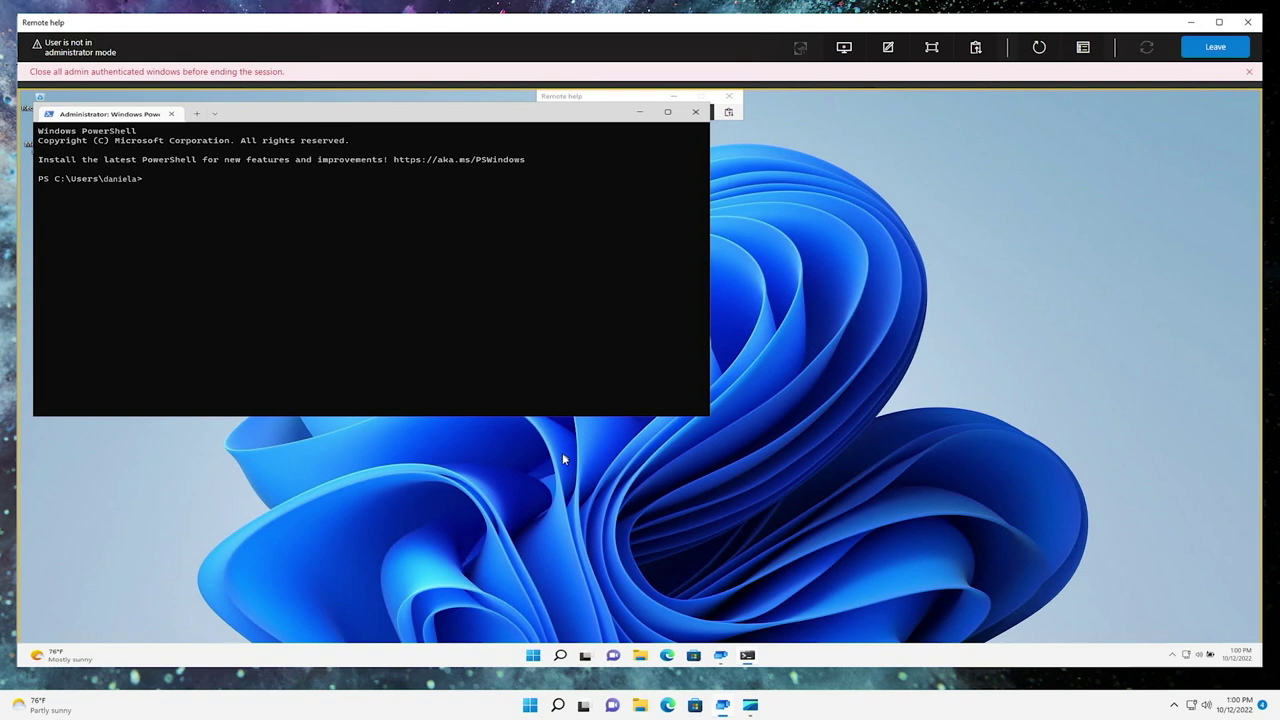
Step: Run Enable-WindowsOptionalFeature -Online -FeatureName "WindowsMediaPlayer" in elevated PowerShell and minimize it
type("Enable-WindowsOptionalFeature -Online -FeatureName \"WindowsMediaPlayer\"")
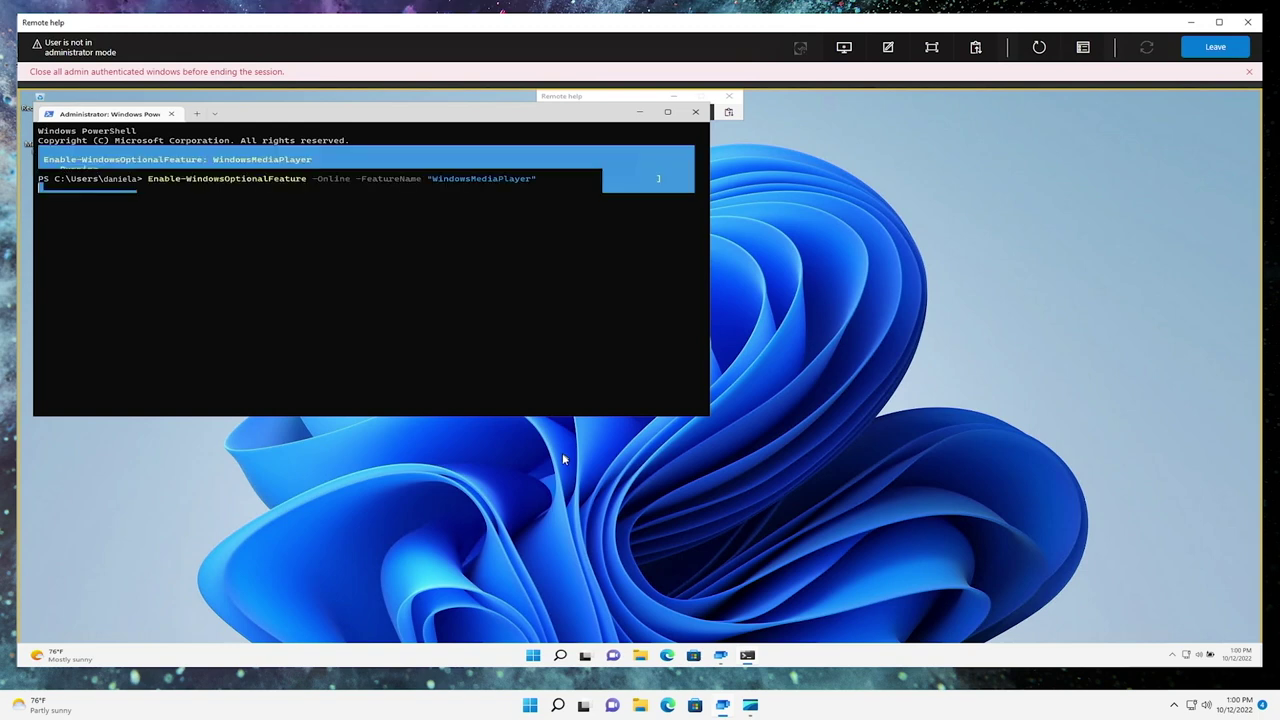
left_click(637, 118)
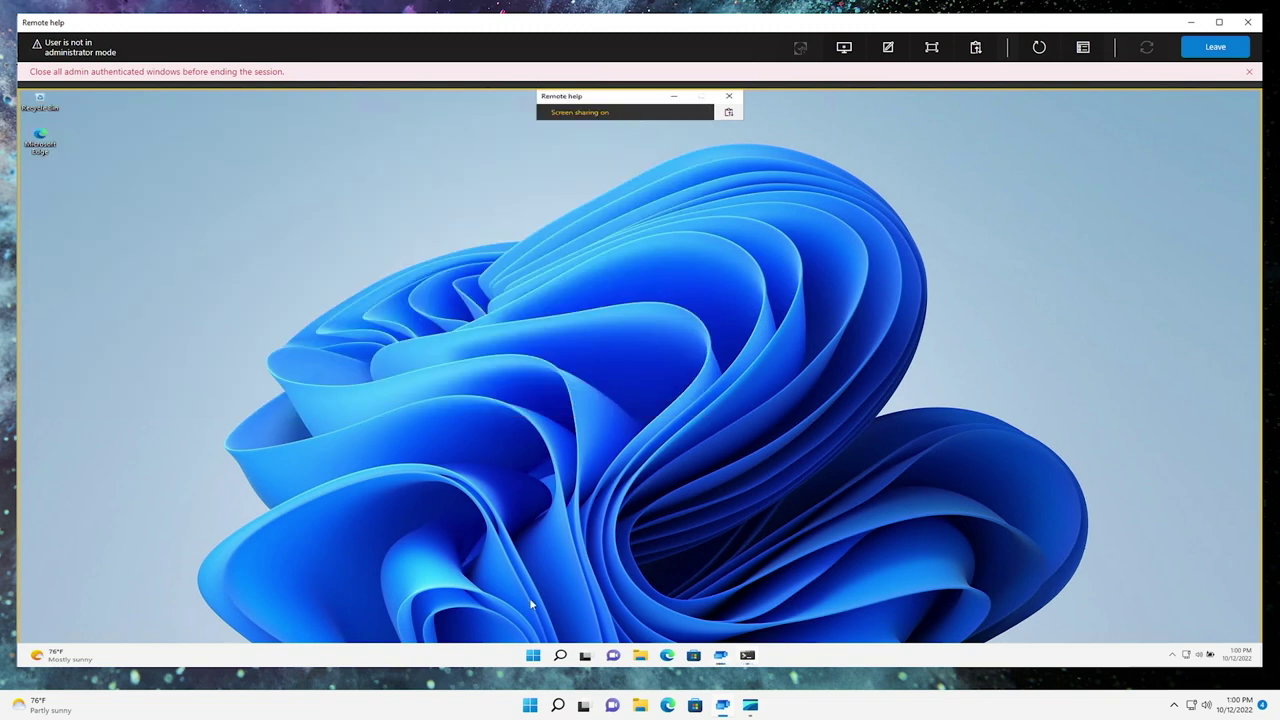
left_click(559, 654)
Step: Search for and open Media Player on the remote PC, then leave the Remote help session
type("media player")
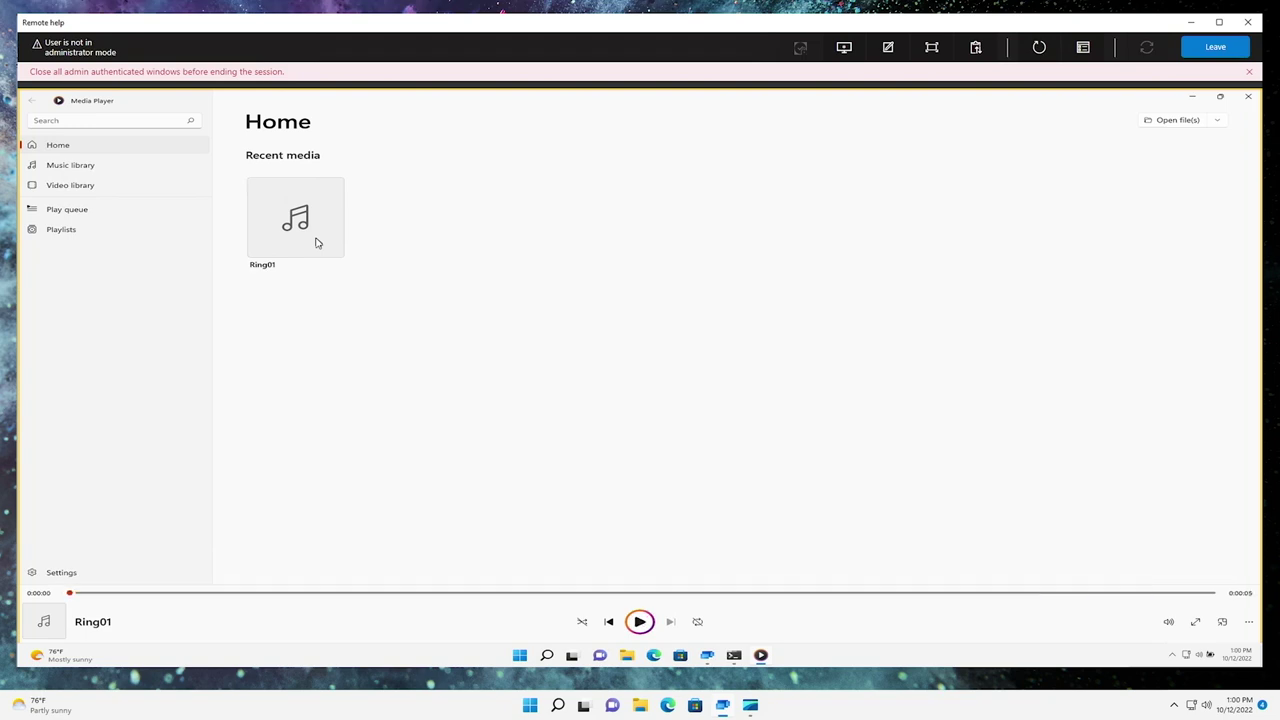
left_click(1184, 55)
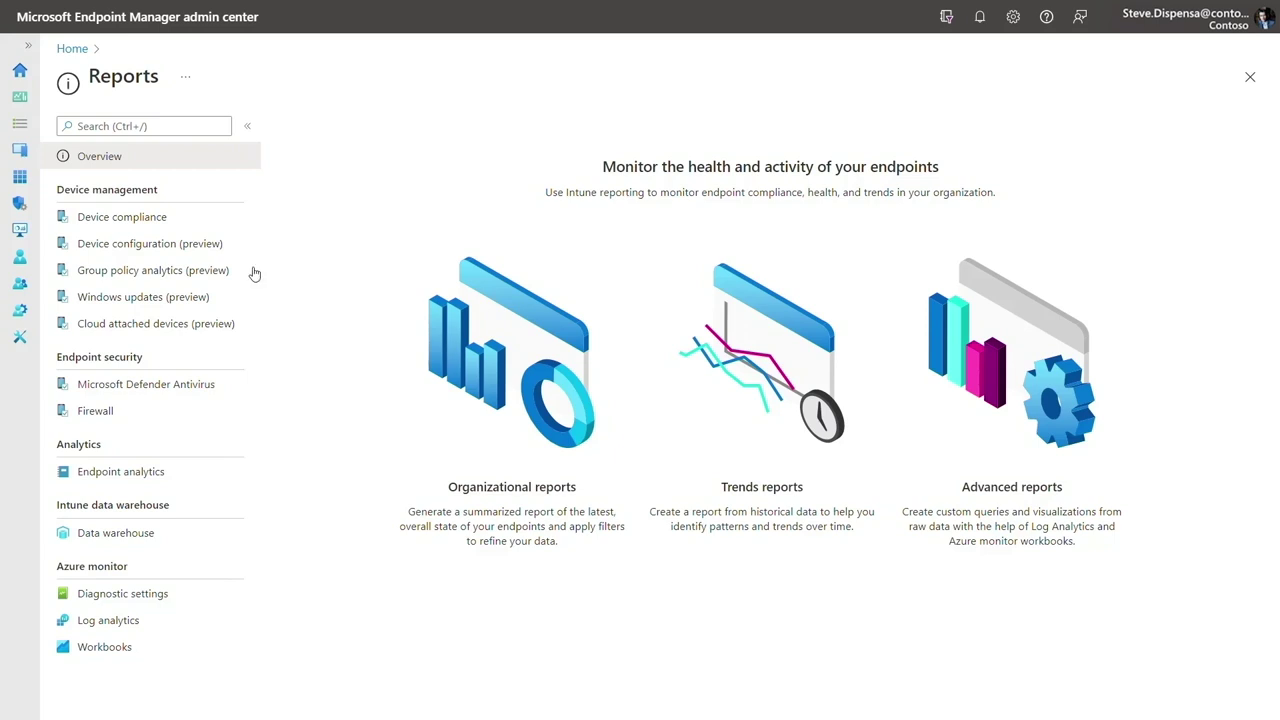
Step: Open the Windows Feature Update Device Readiness Report under Reports > Windows updates (preview)
left_click(162, 300)
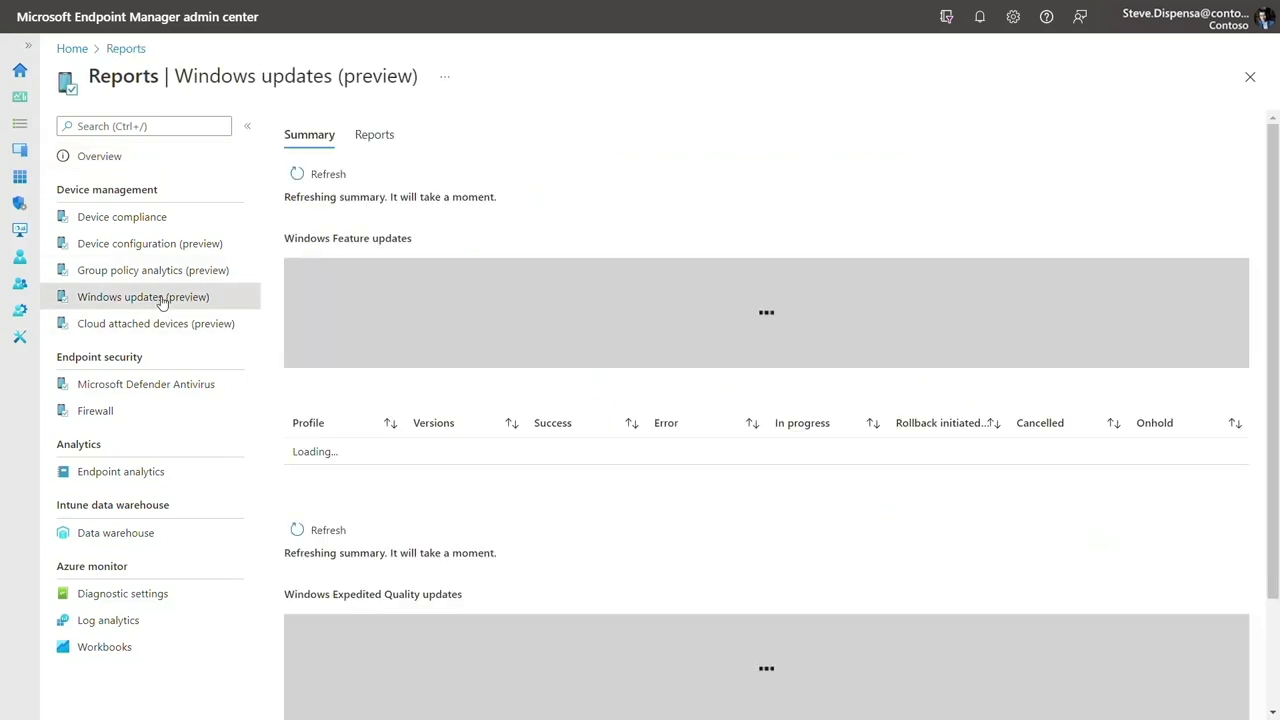
left_click(389, 139)
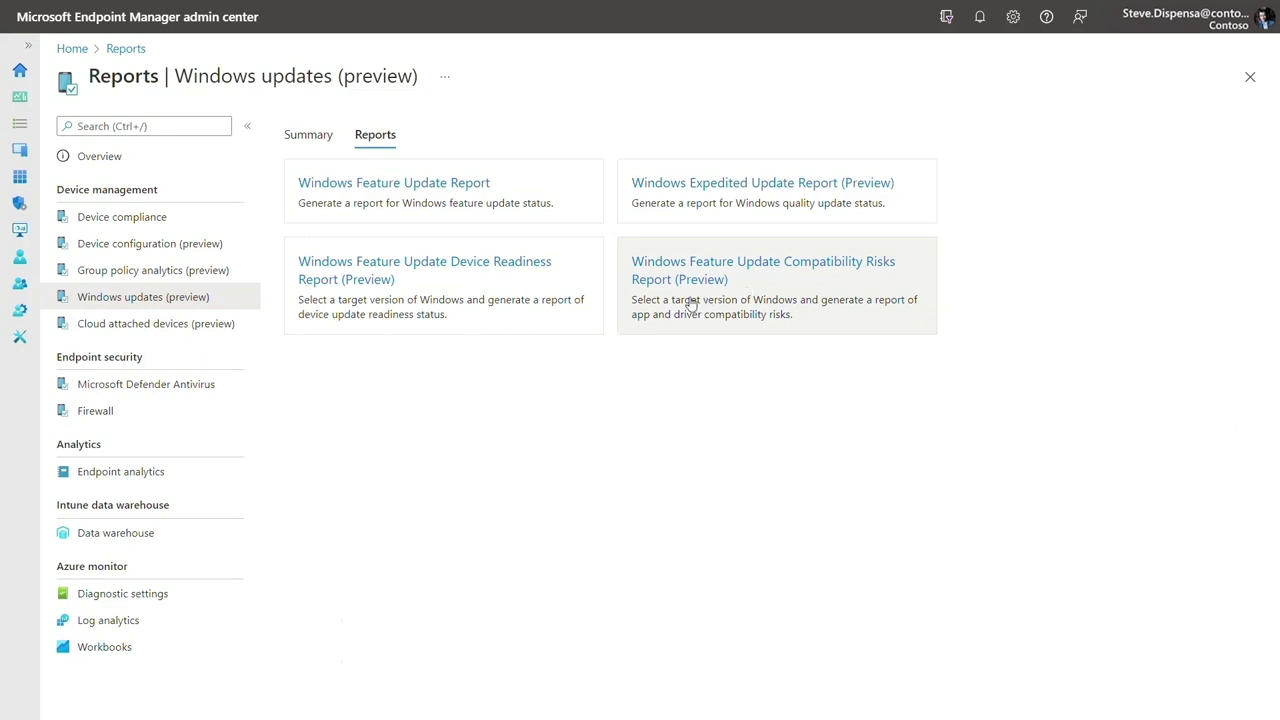
left_click(519, 287)
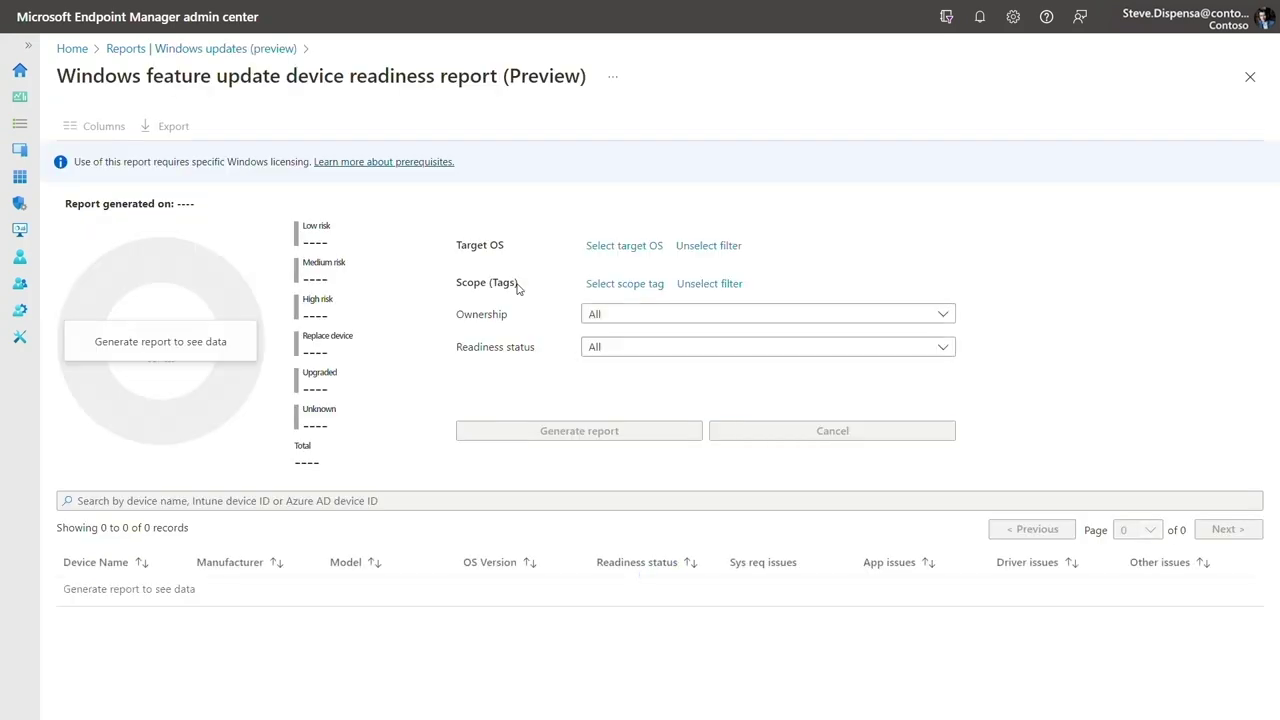
Step: Generate the device readiness report for Windows 11 - version 21H2 with the Default scope tag
left_click(620, 247)
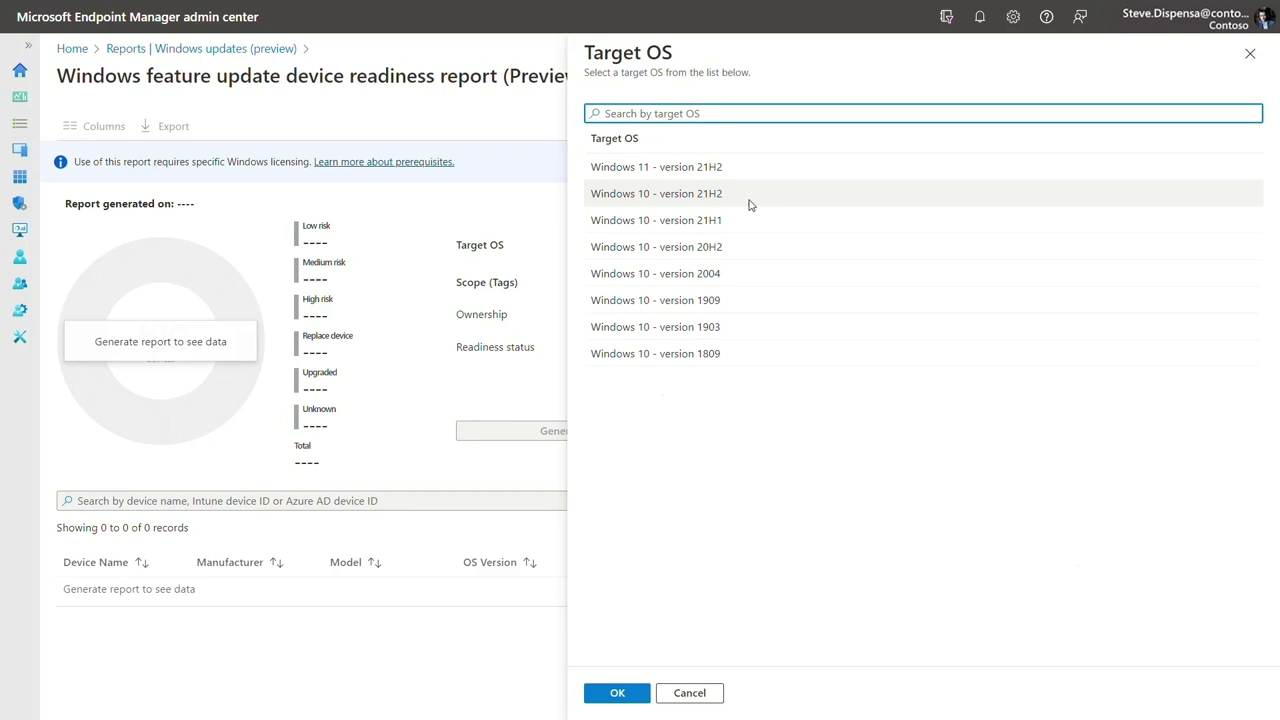
left_click(754, 175)
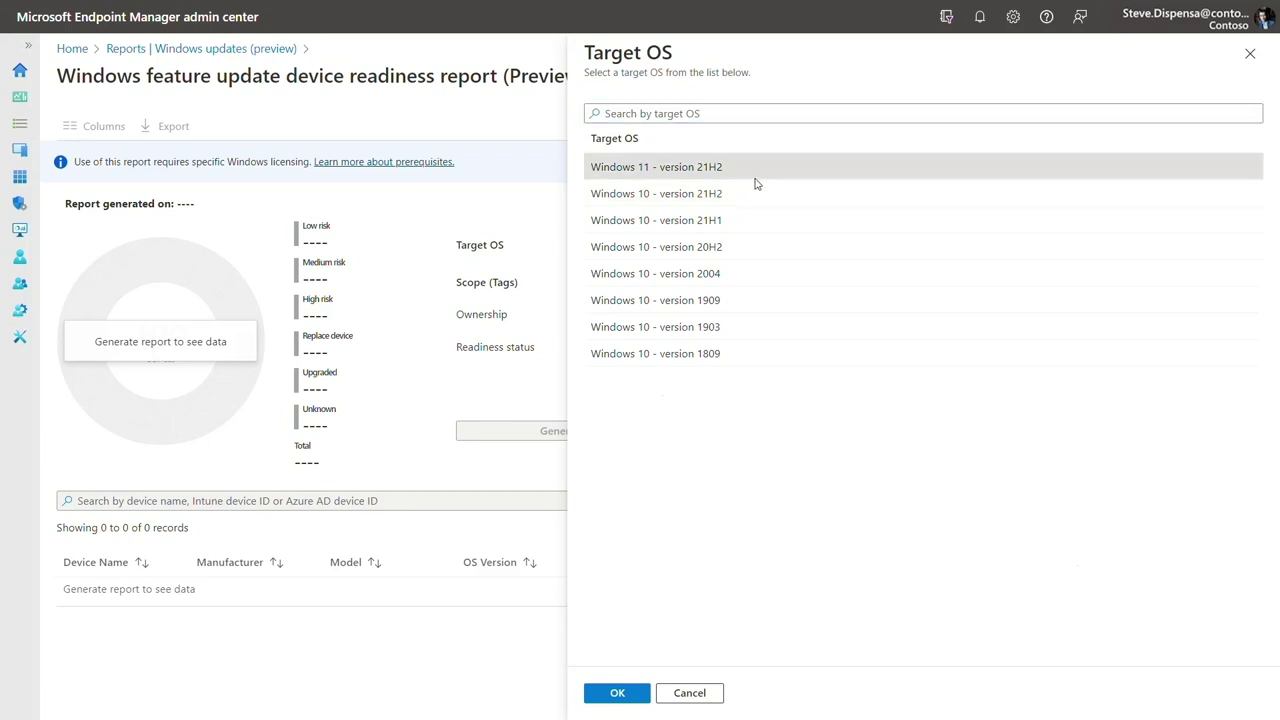
left_click(617, 692)
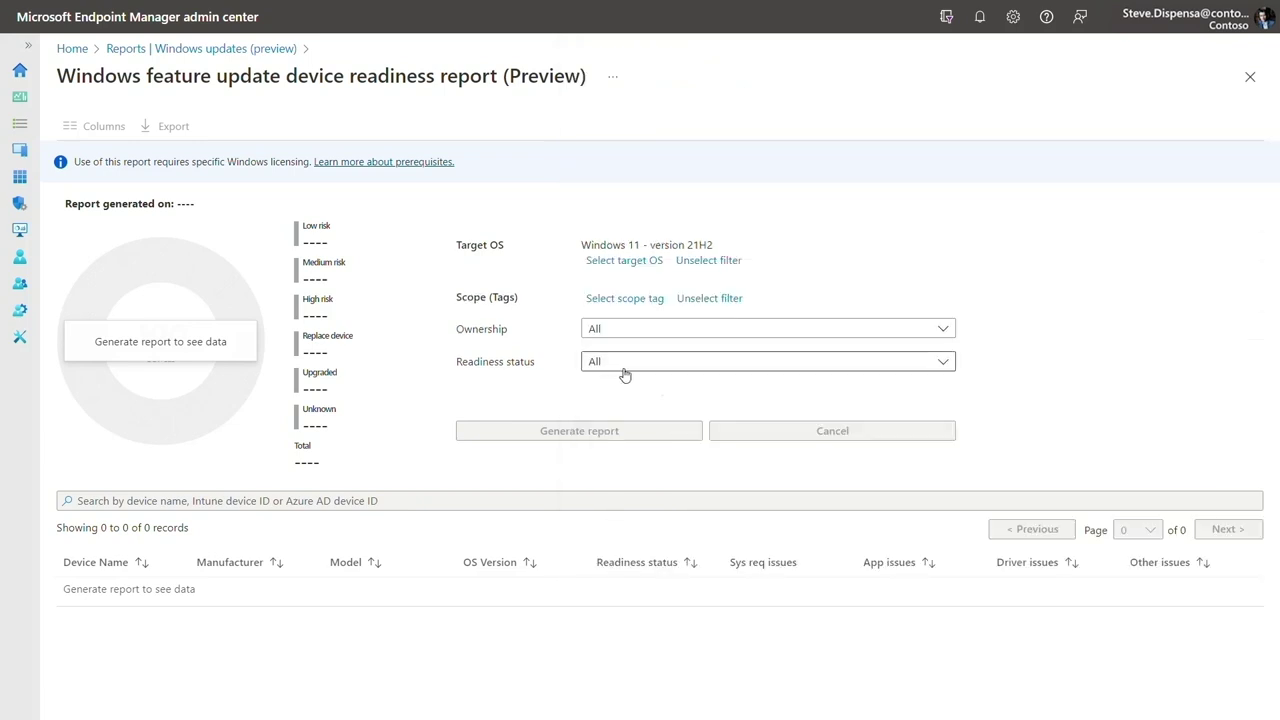
left_click(618, 300)
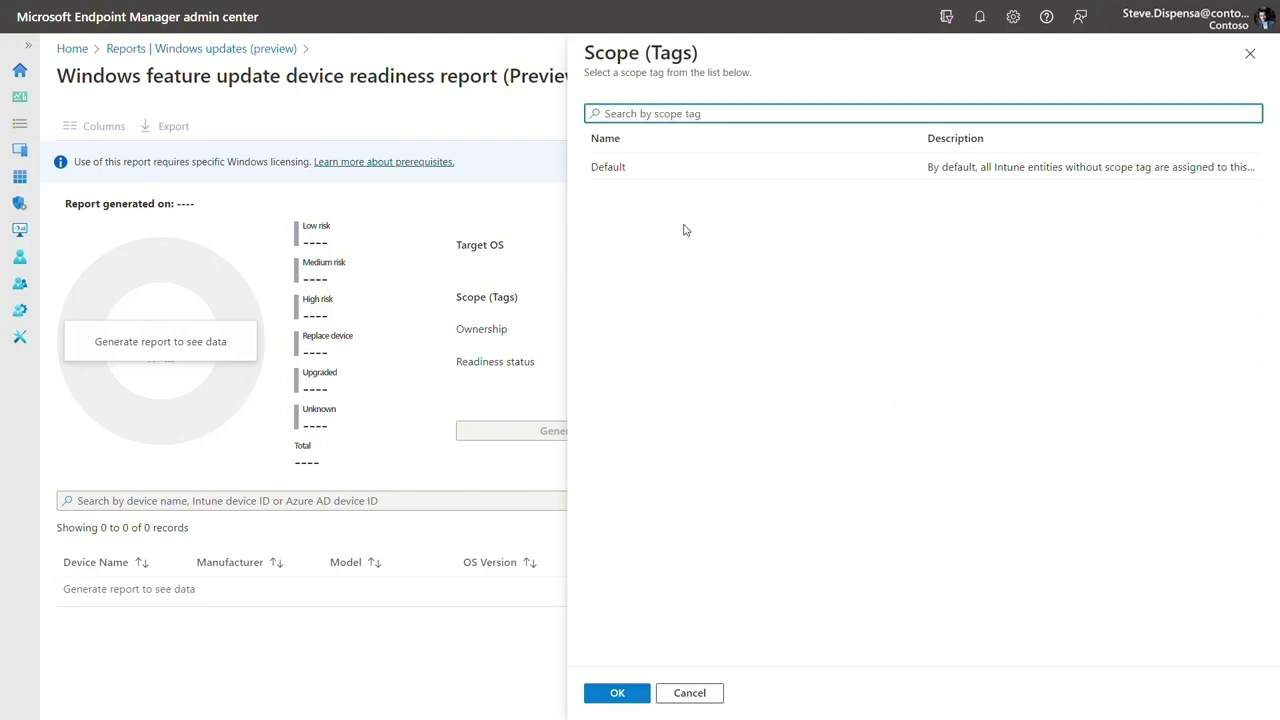
left_click(675, 180)
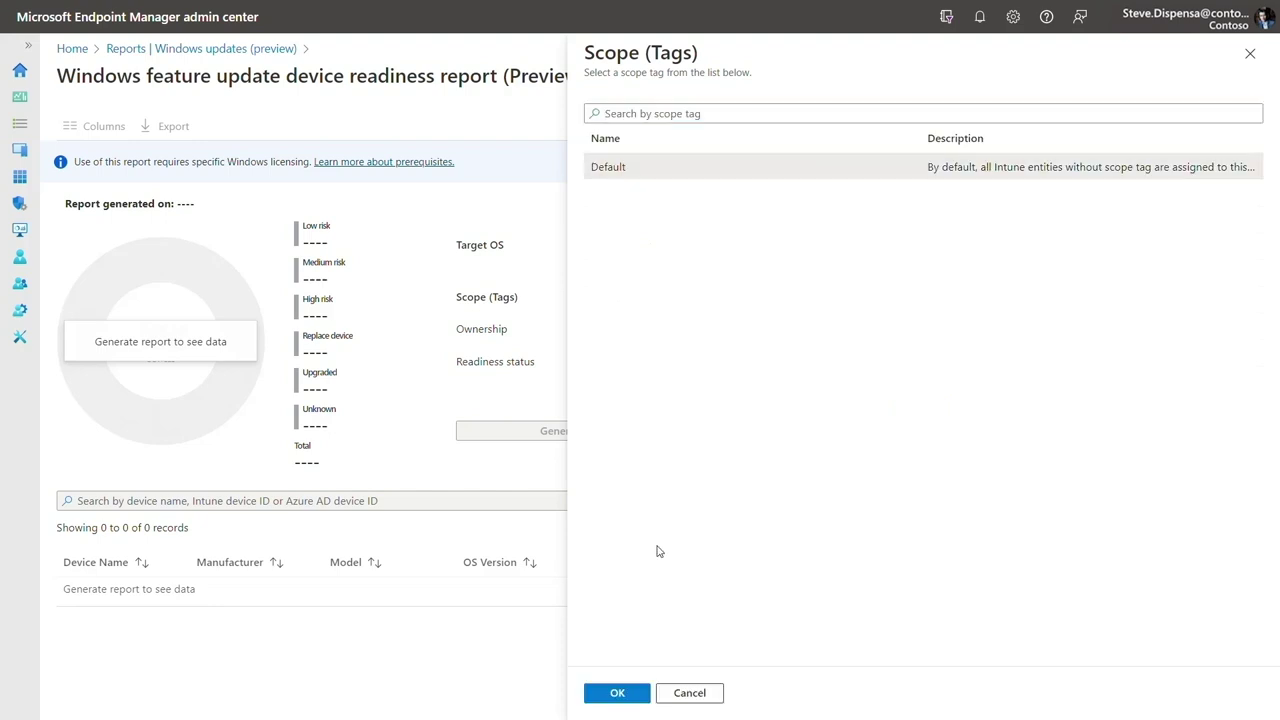
left_click(633, 693)
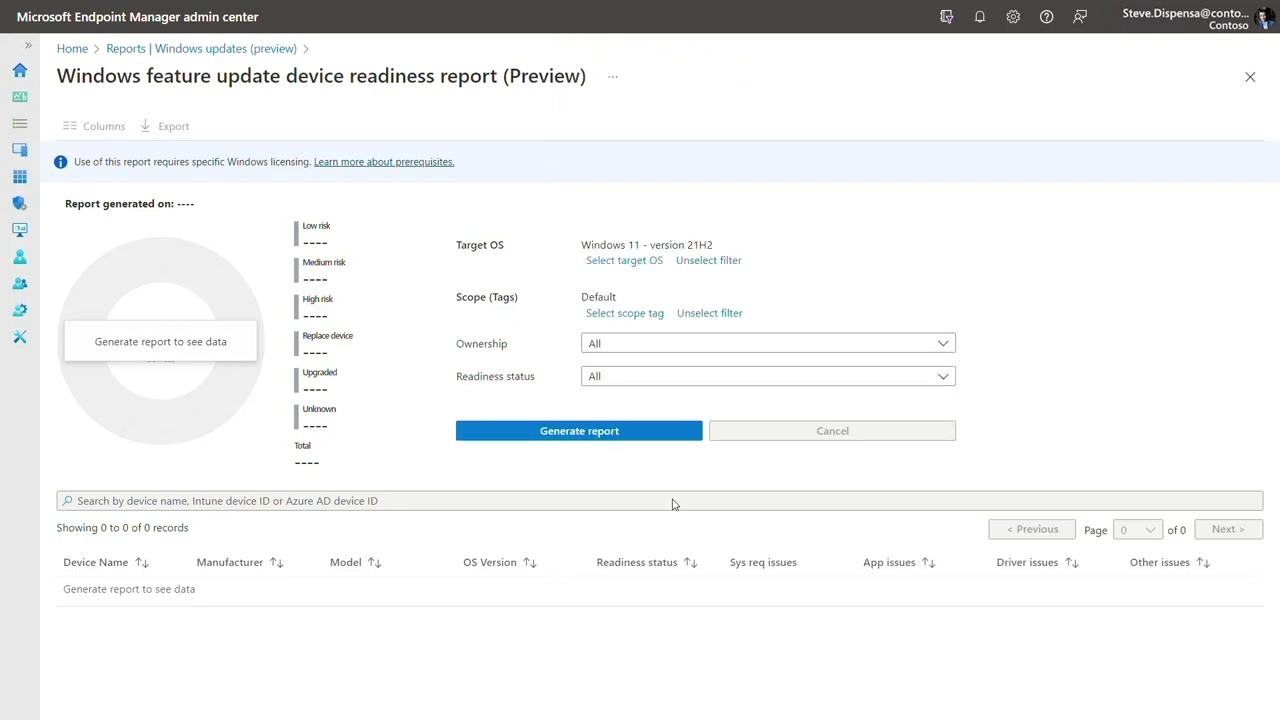
left_click(568, 438)
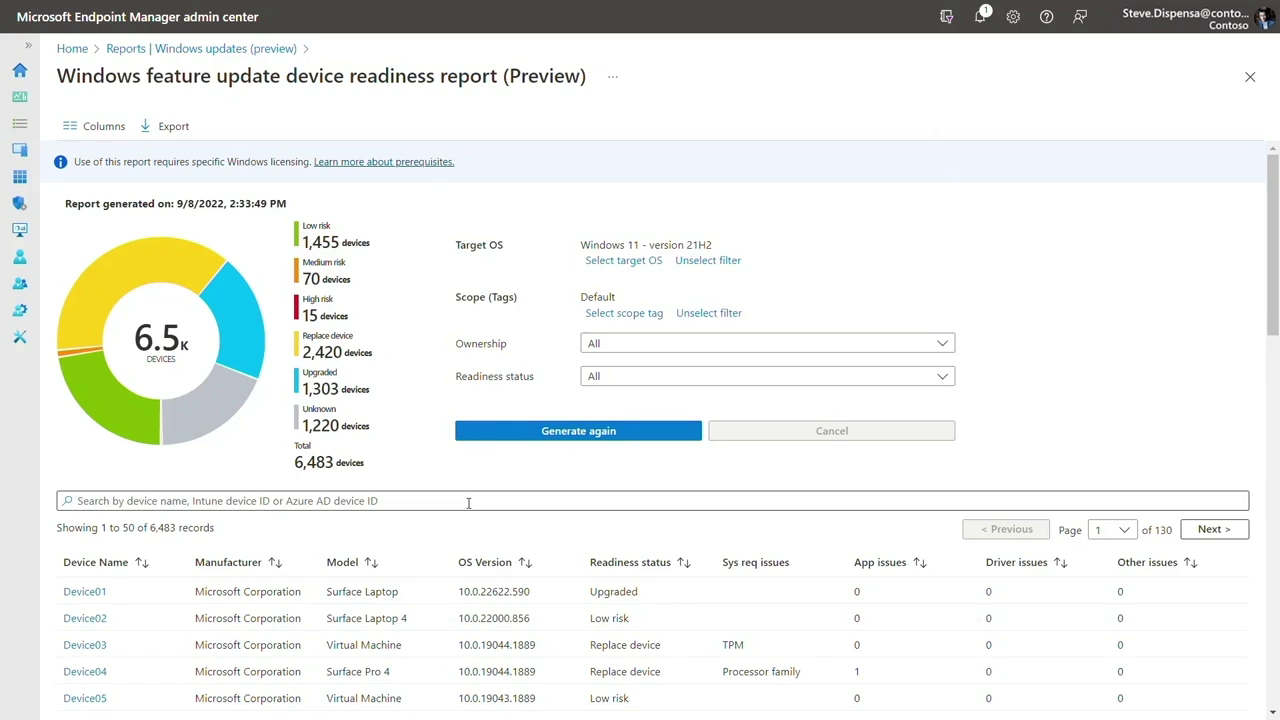
Step: Review Device04's applications, where contoso.exe blocks the upgrade, then return to the Windows updates reports list
scroll(450, 535, "down", 2)
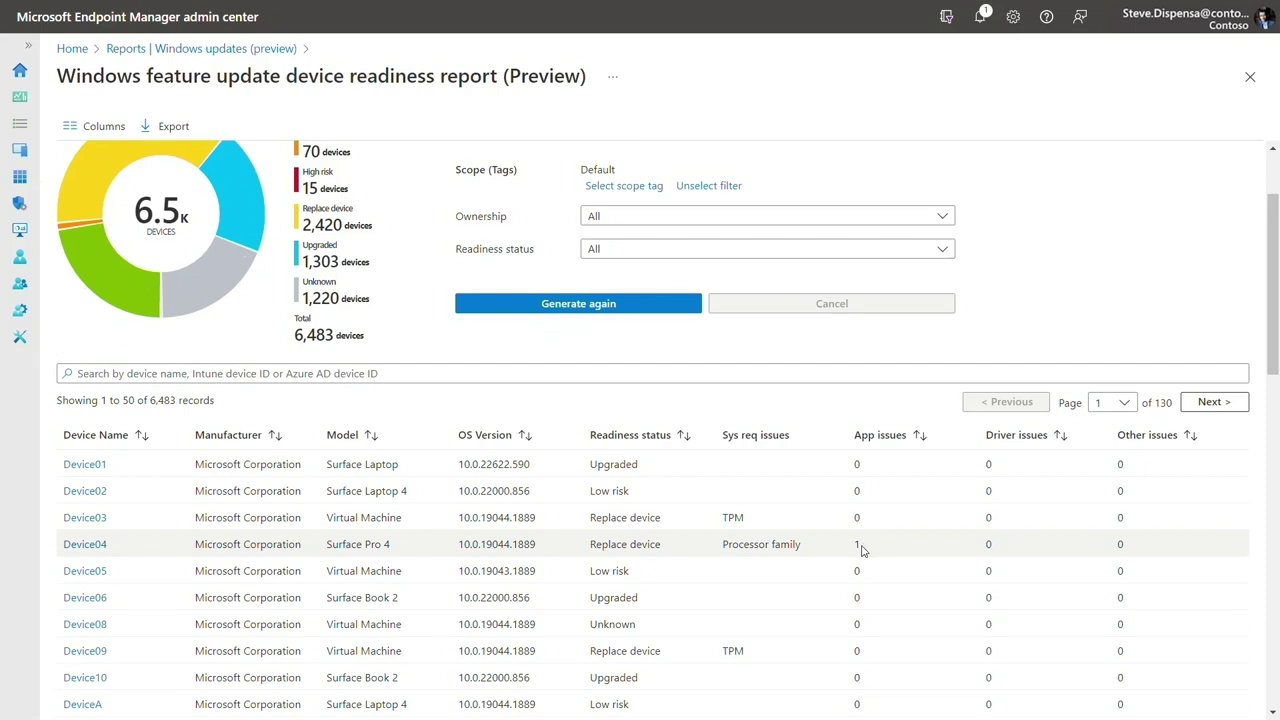
left_click(86, 544)
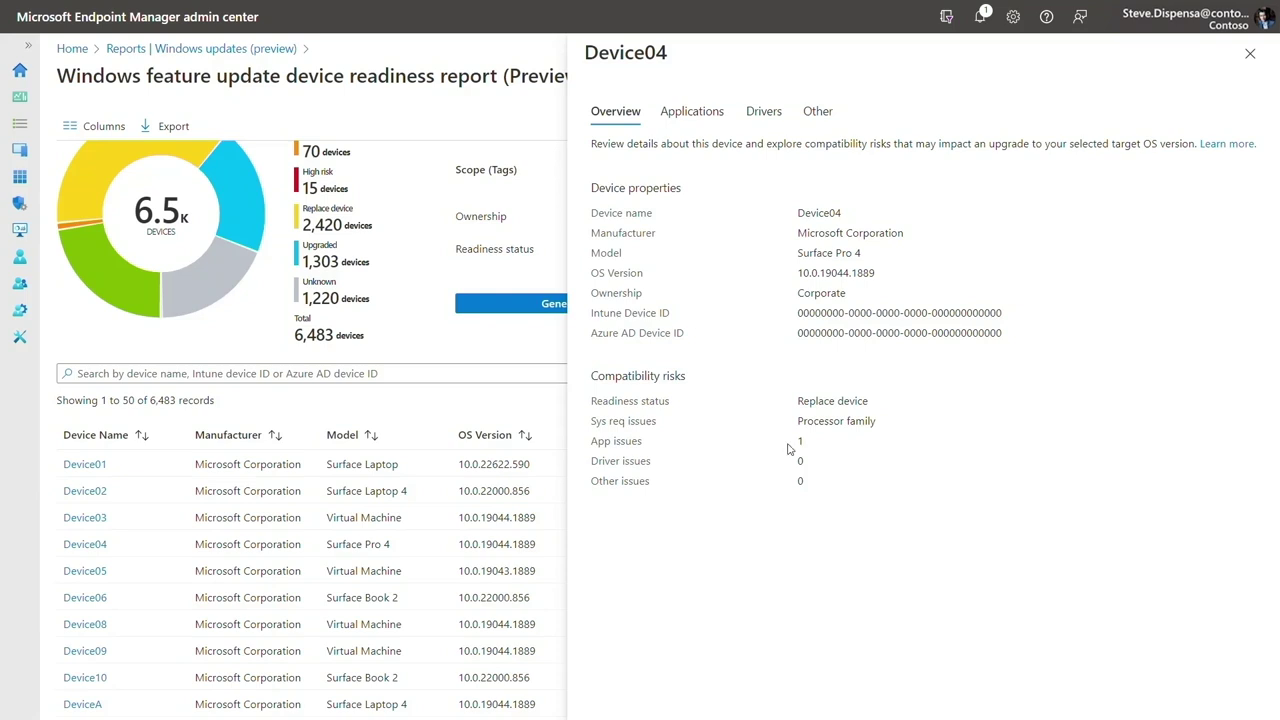
left_click(690, 113)
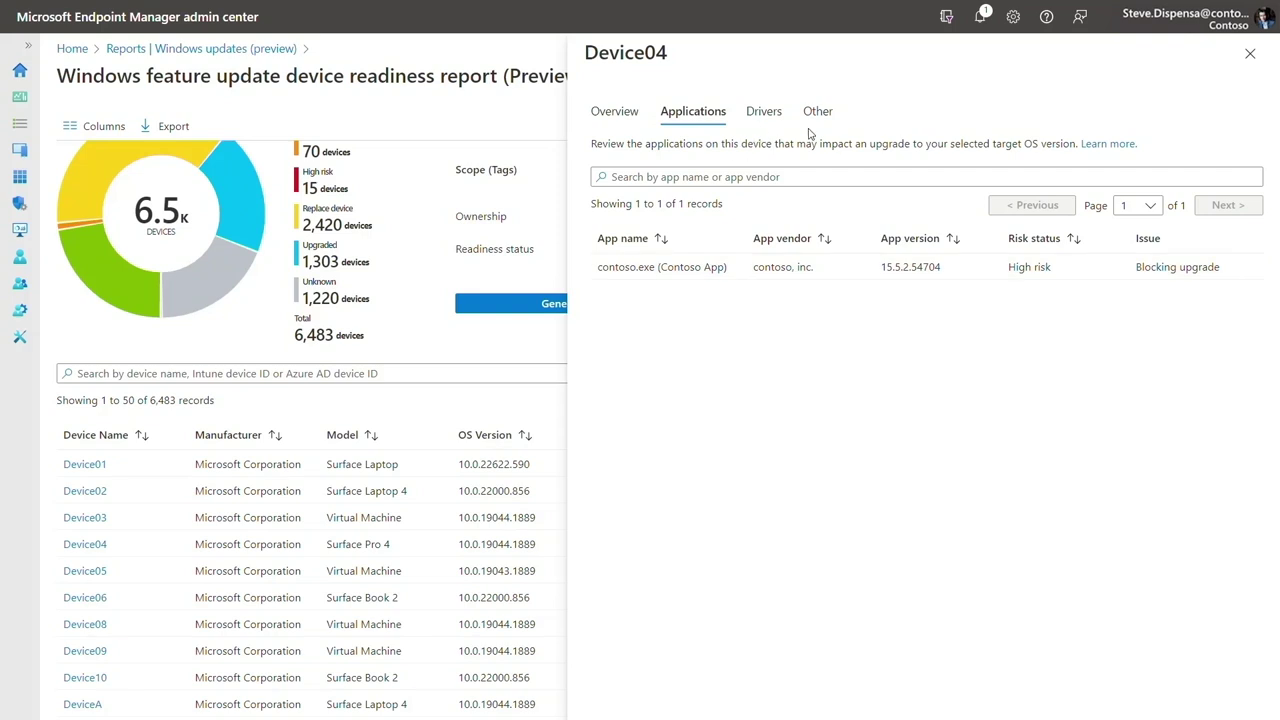
left_click(1250, 55)
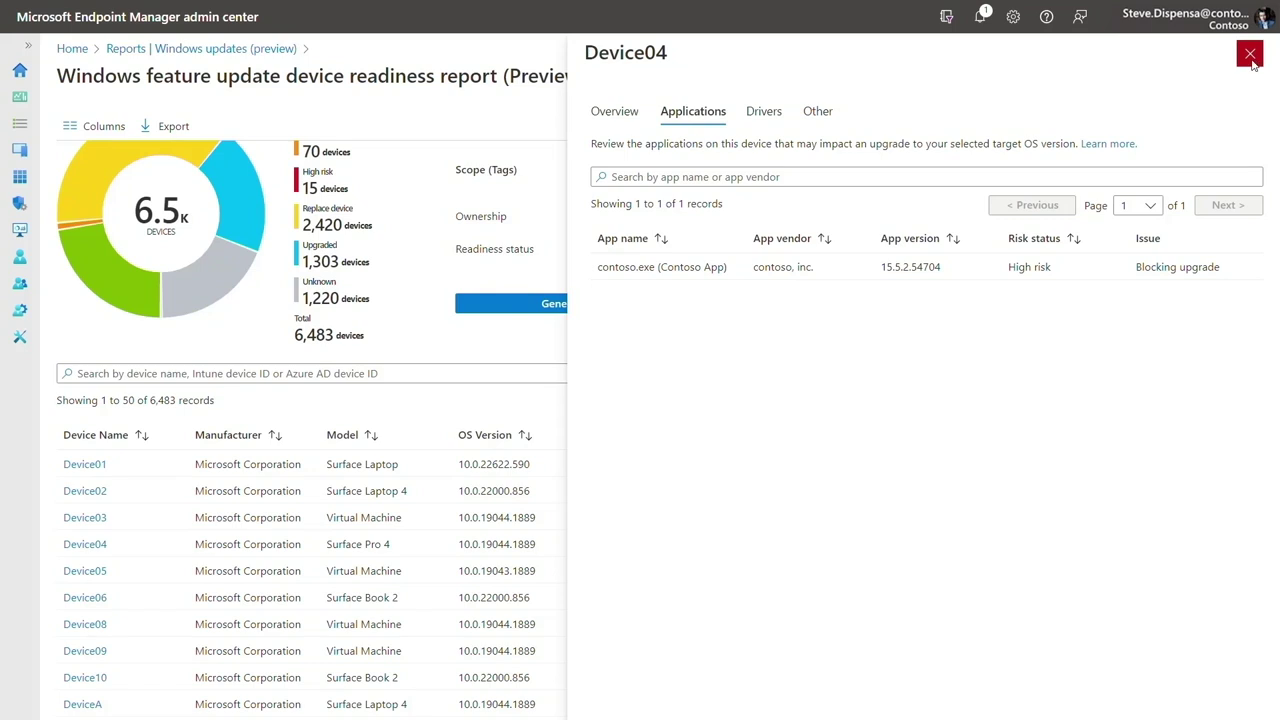
left_click(267, 52)
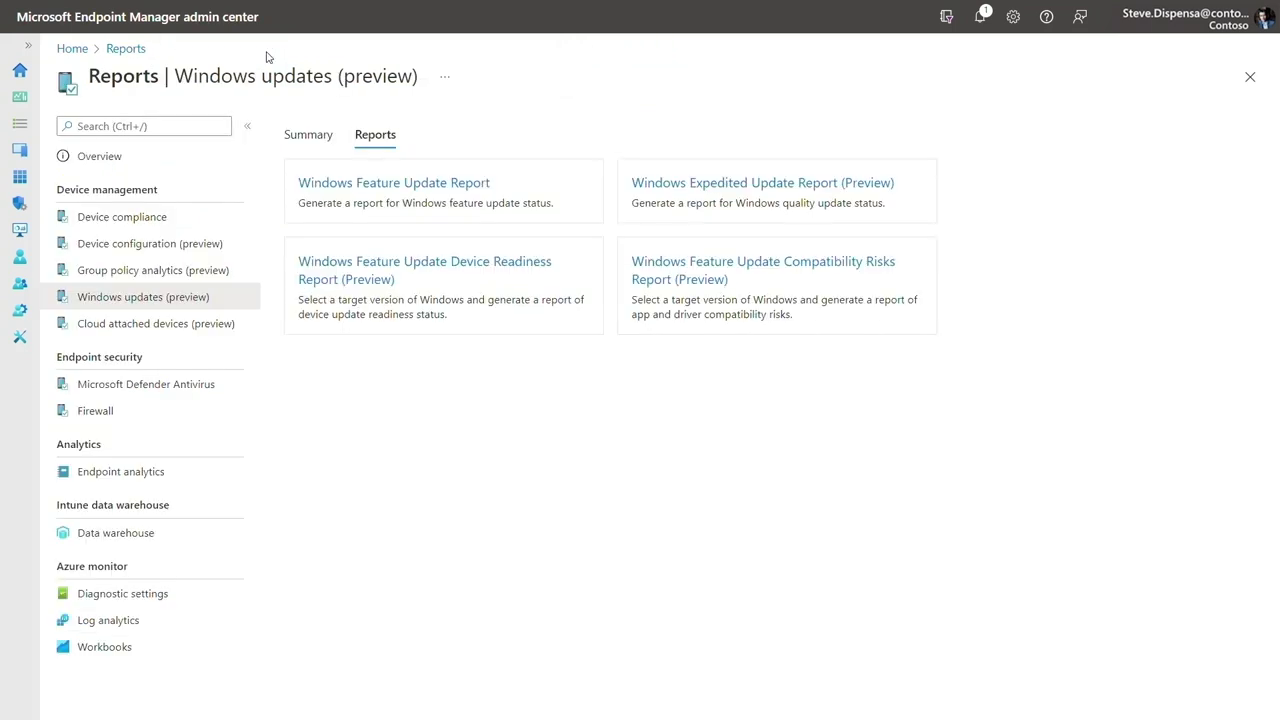
Step: Generate the Compatibility Risks report targeting Windows 11 - version 21H2
left_click(725, 327)
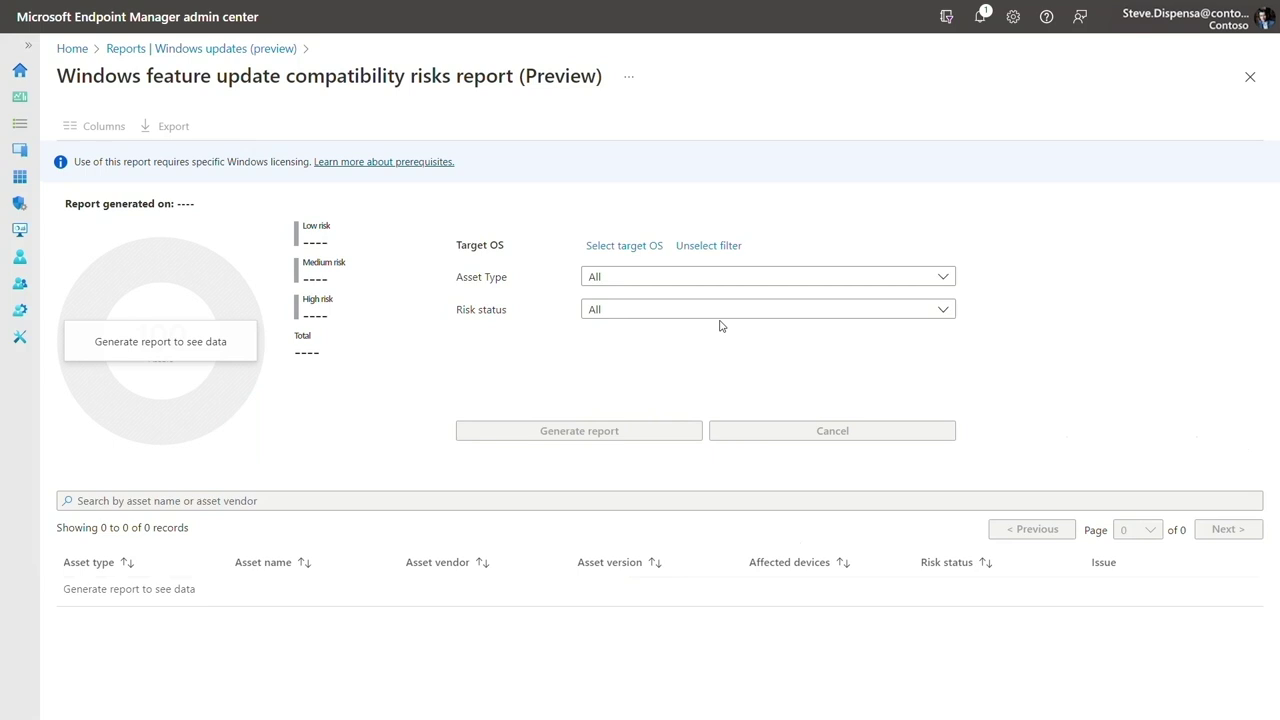
left_click(636, 247)
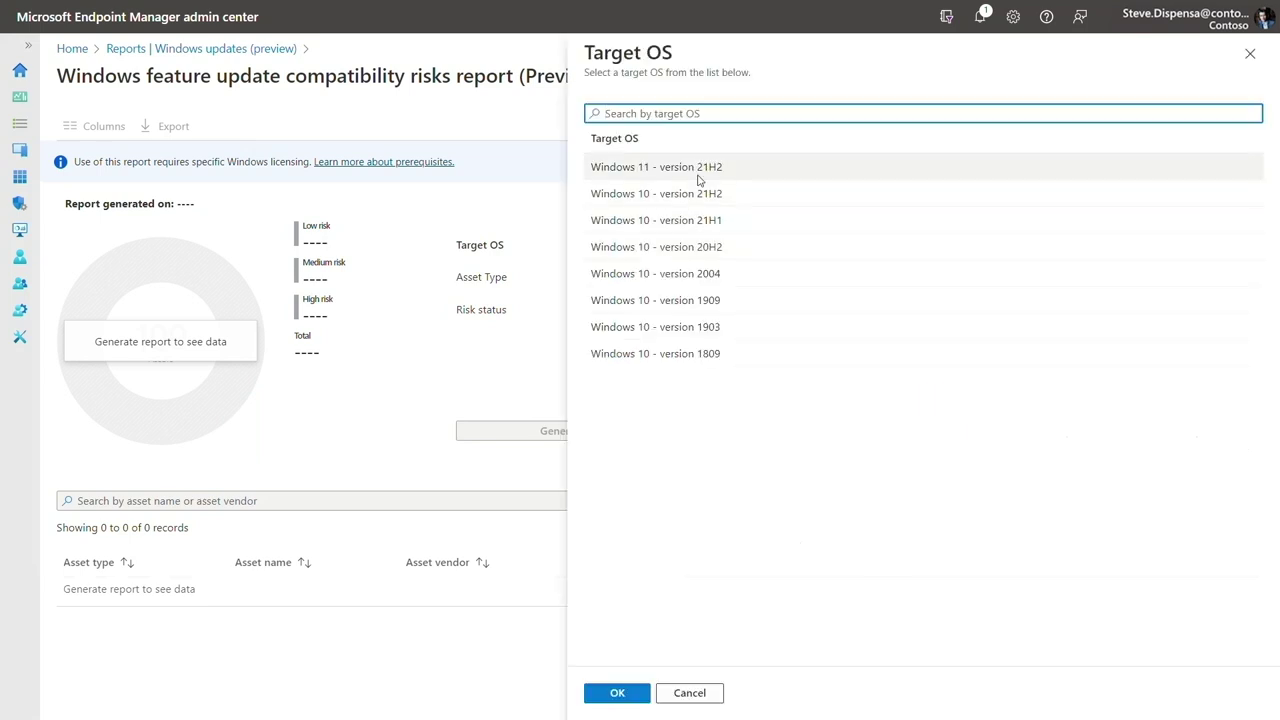
left_click(618, 170)
left_click(636, 693)
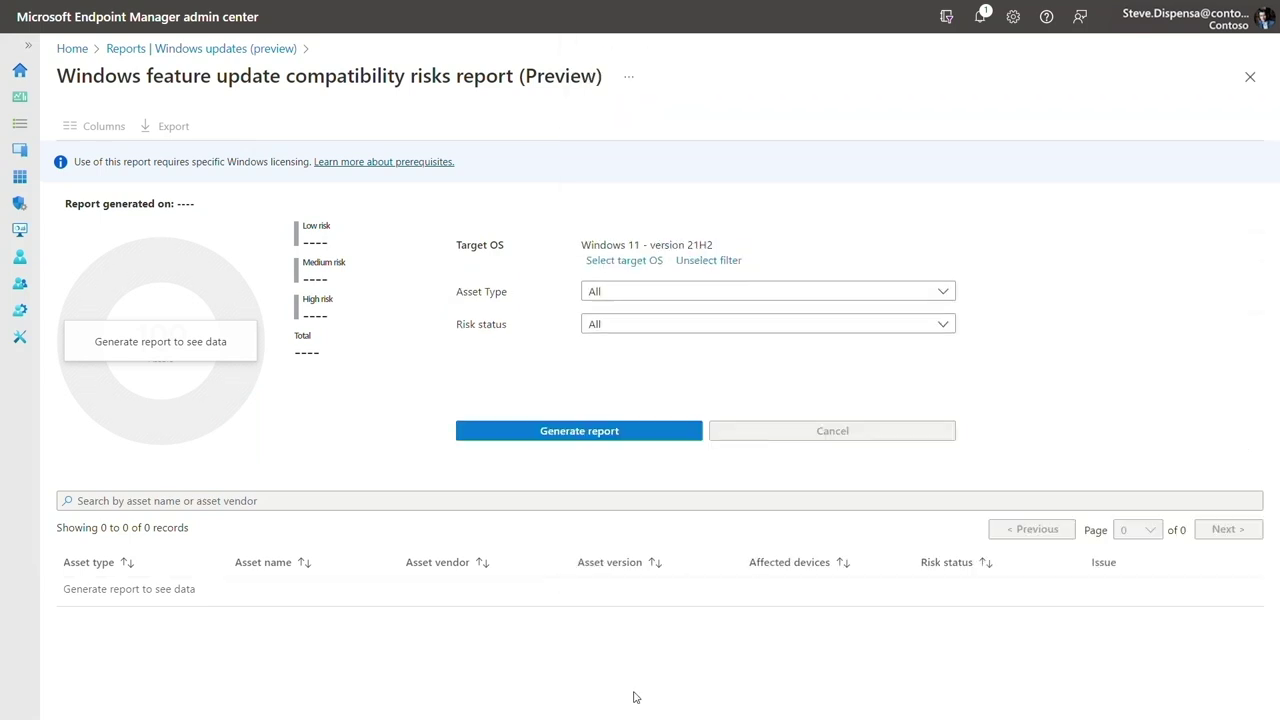
left_click(581, 436)
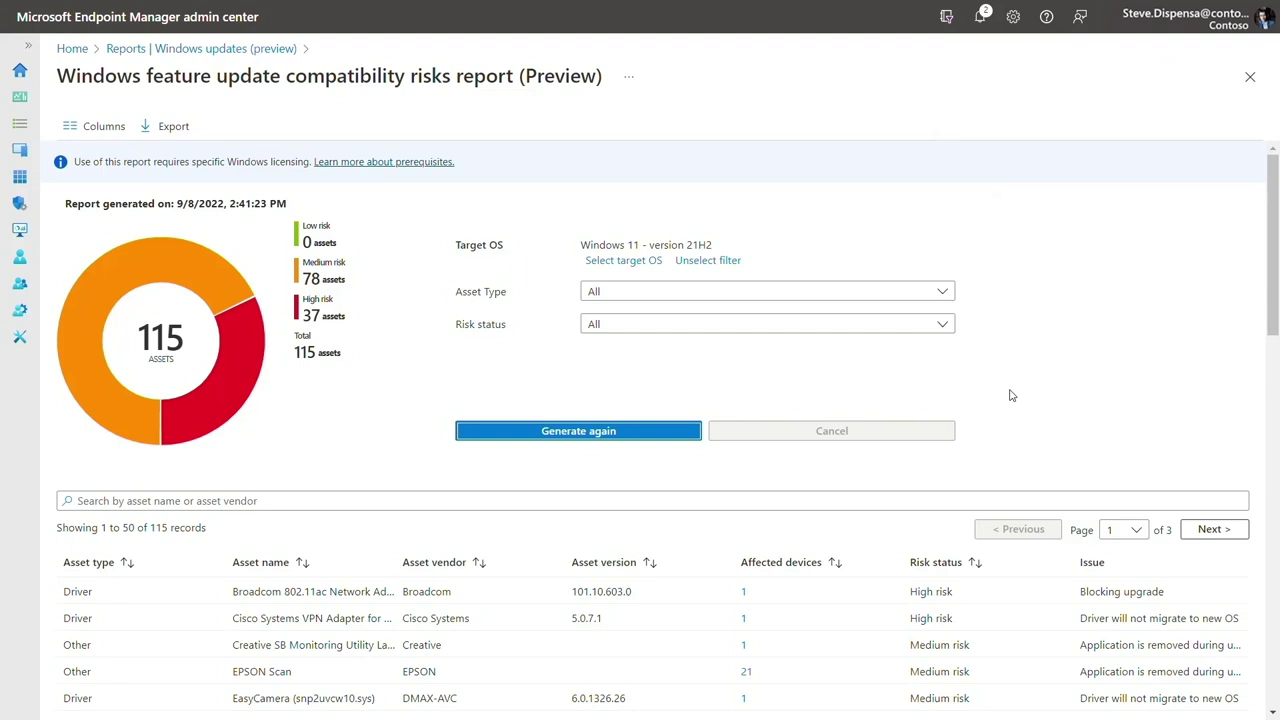
Step: Sort risk assets by most affected devices and view the devices affected by the Intel Bluetooth asset
left_click(810, 567)
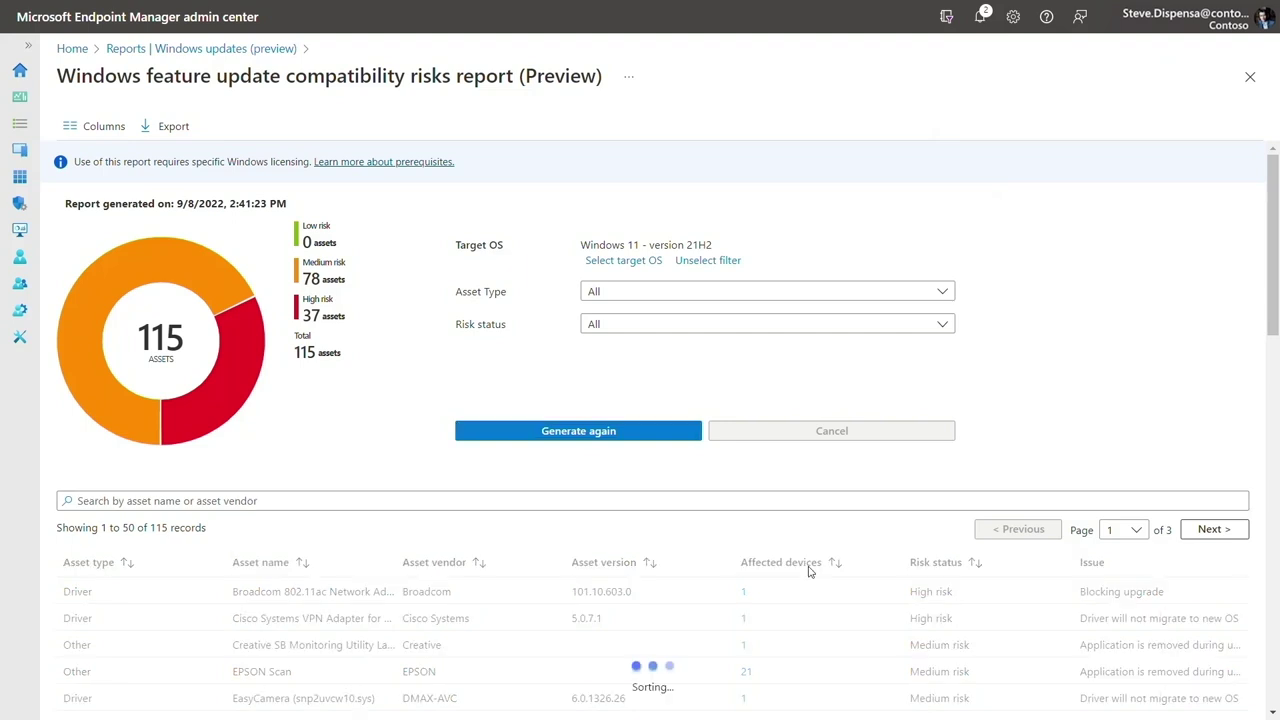
left_click(820, 565)
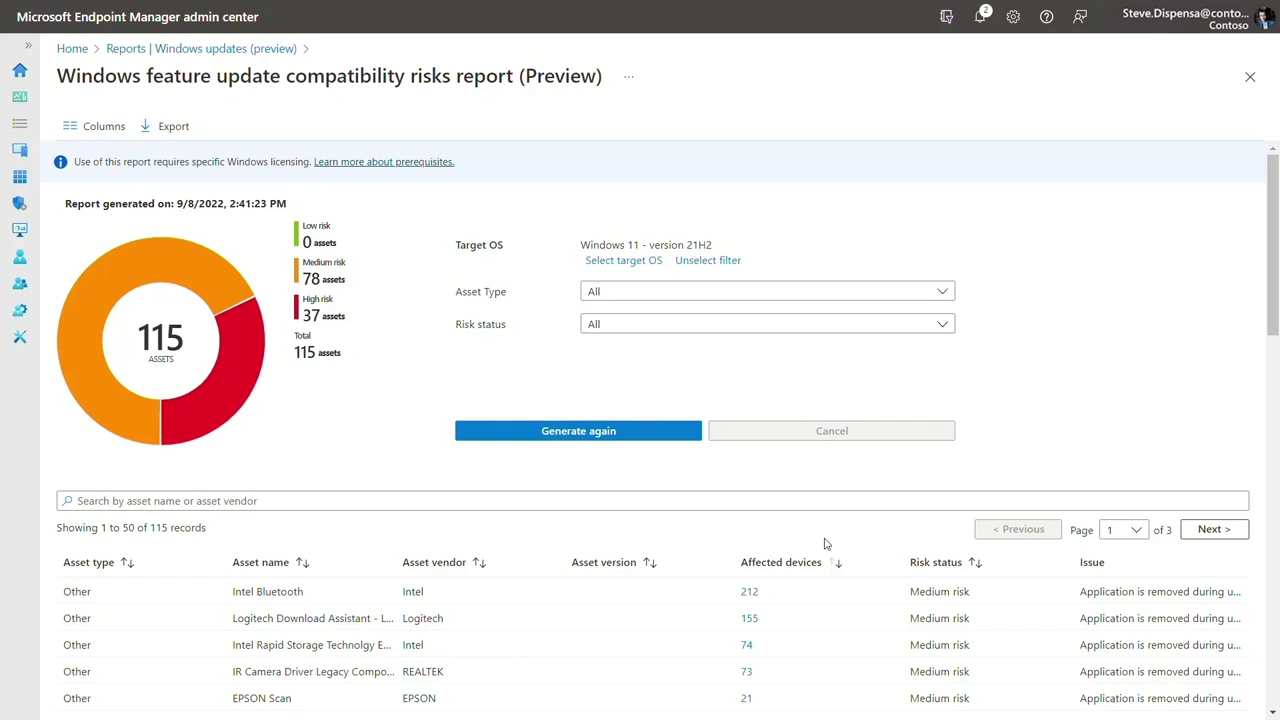
left_click(750, 593)
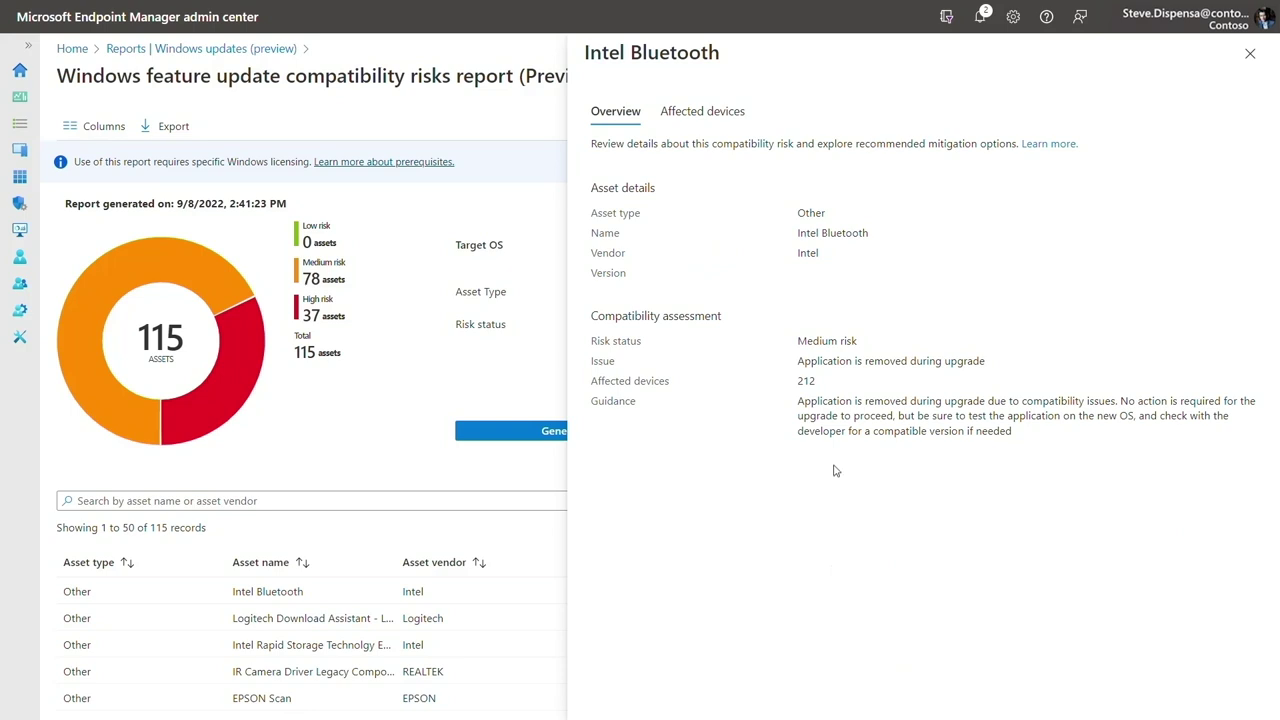
left_click(705, 112)
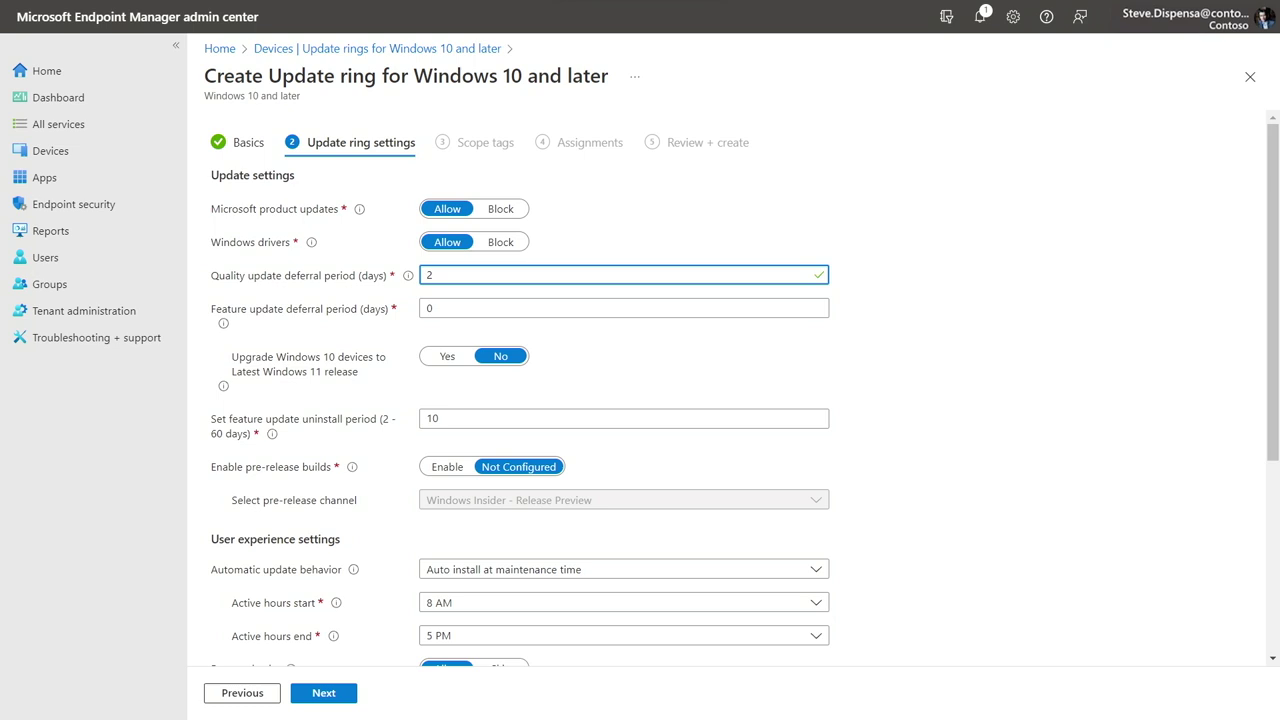
Step: Reset automatic update behavior to default and allow deadlines: 7-day feature, 3-day quality, 3-day grace period
left_click(623, 569)
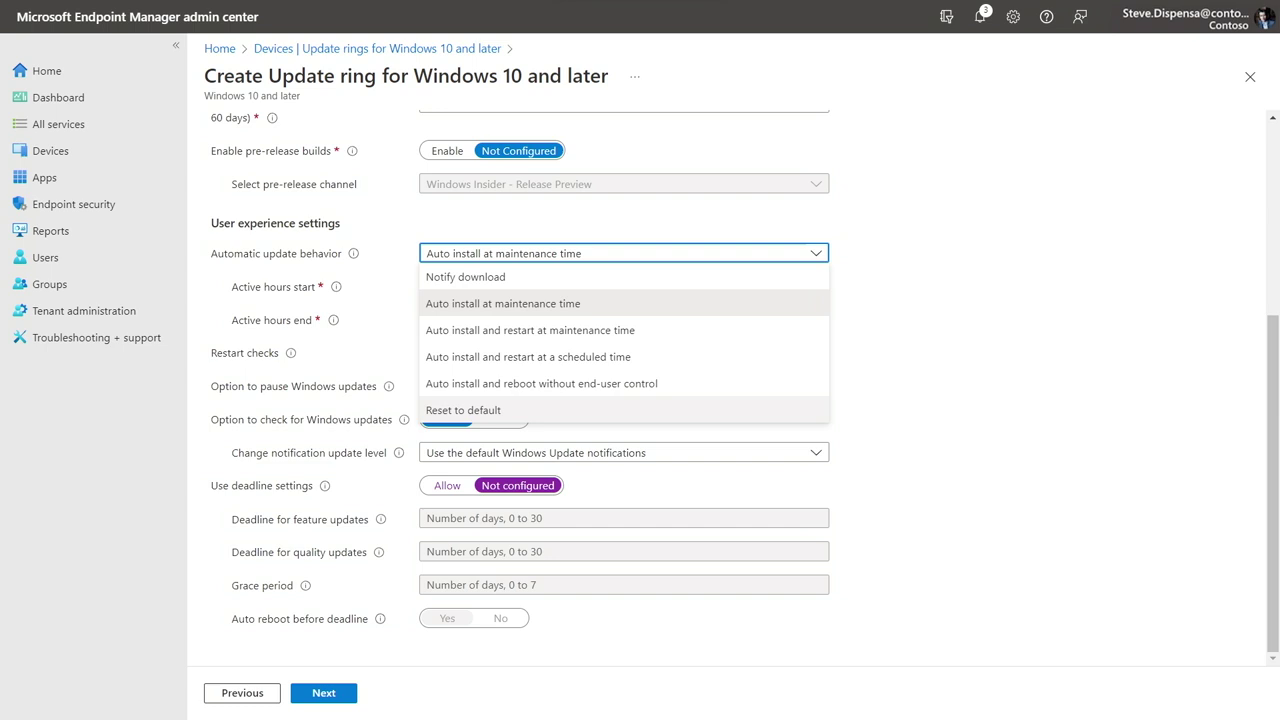
left_click(463, 410)
left_click(447, 485)
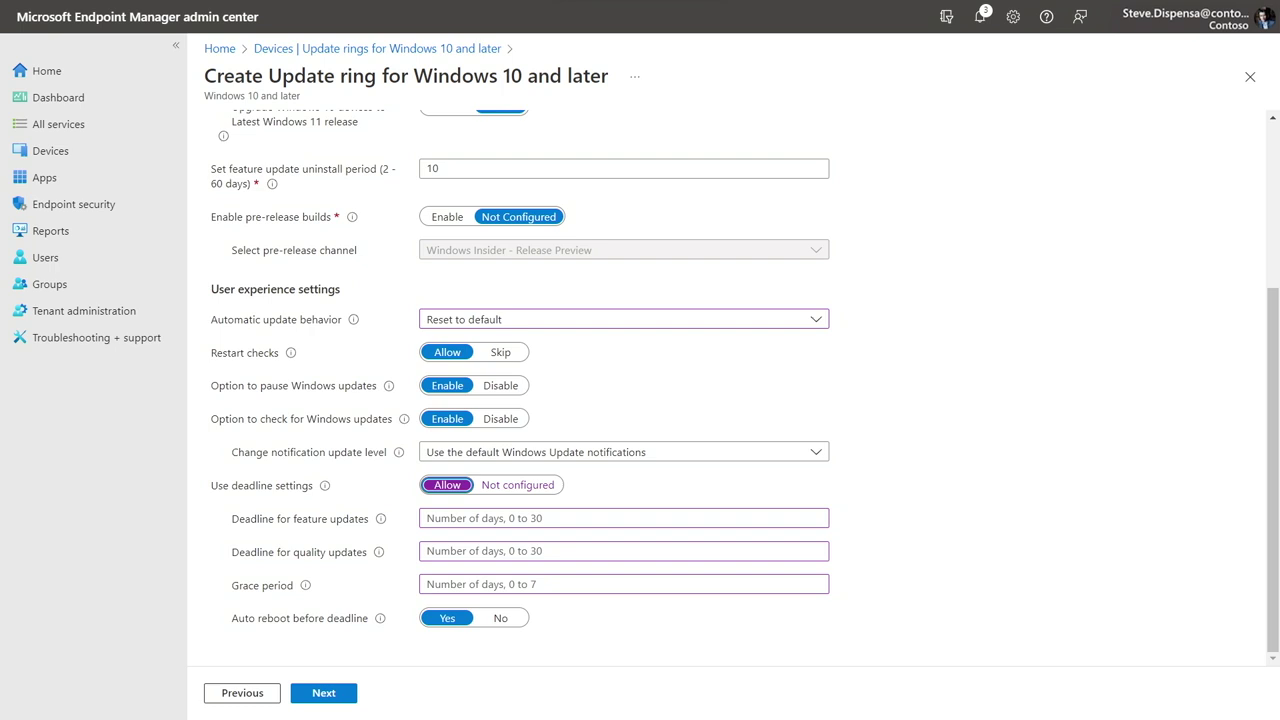
left_click(500, 518)
type("7")
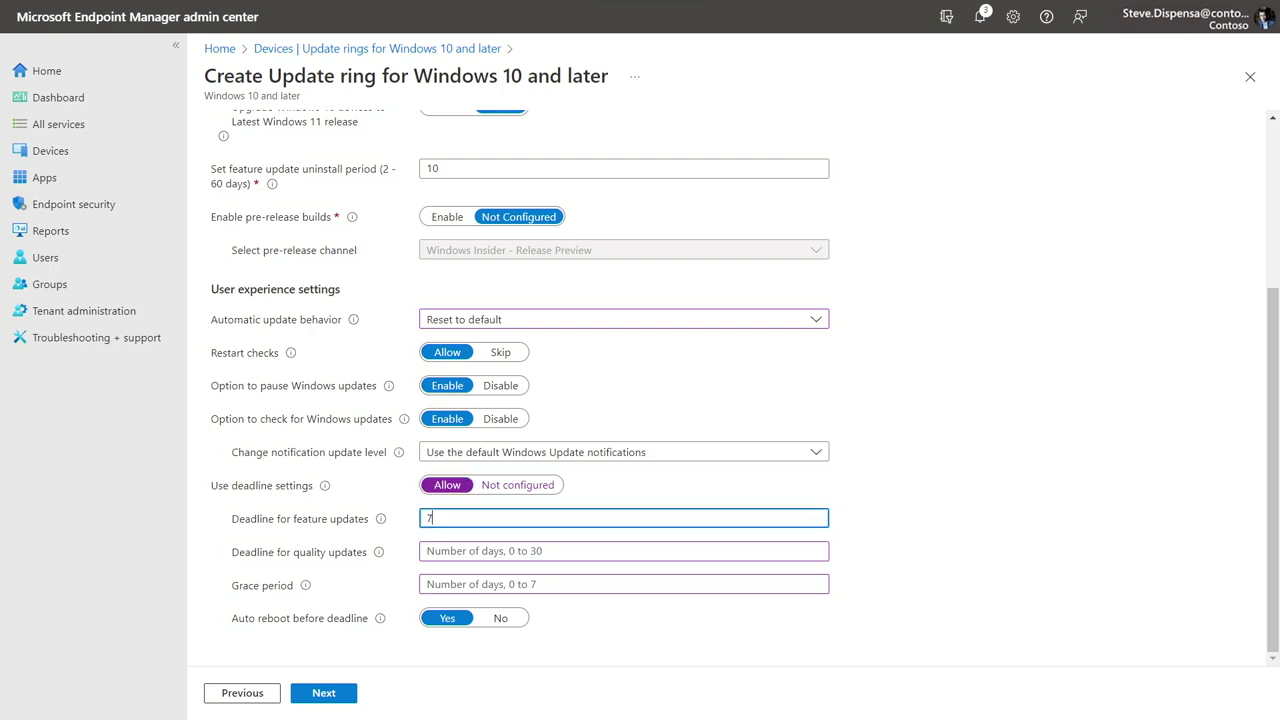
left_click(623, 551)
type("3")
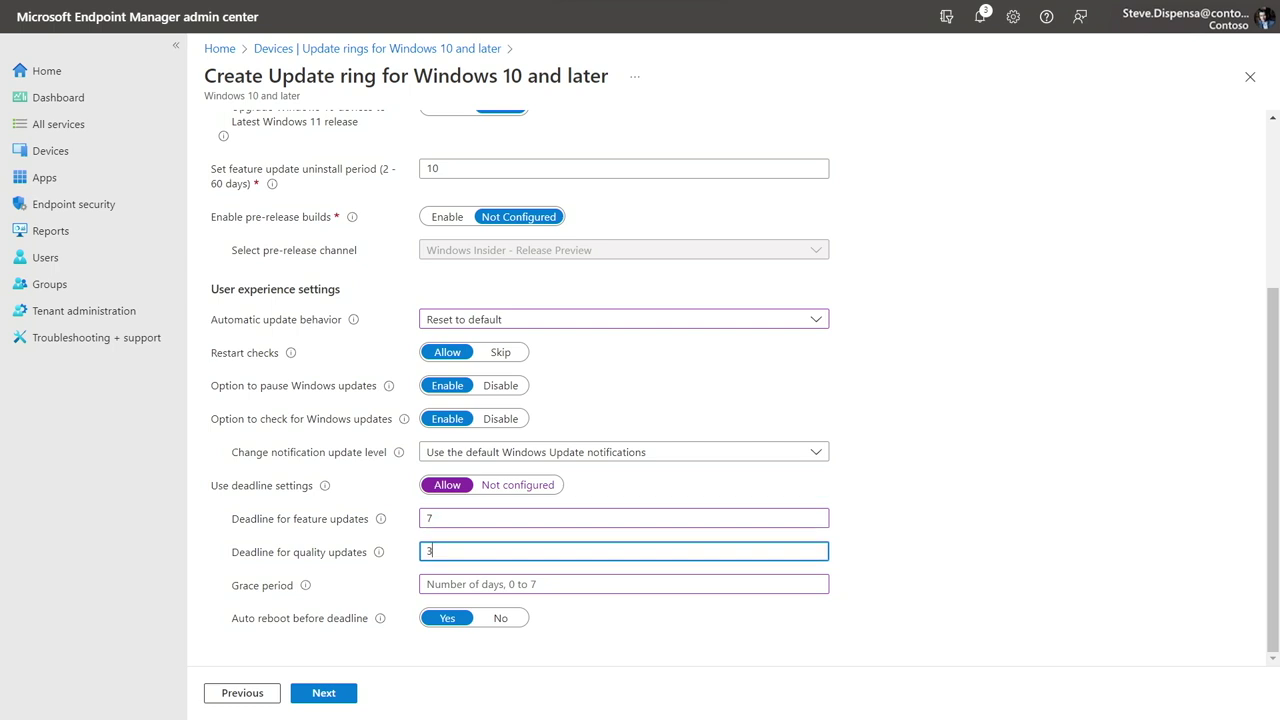
left_click(623, 584)
type("3")
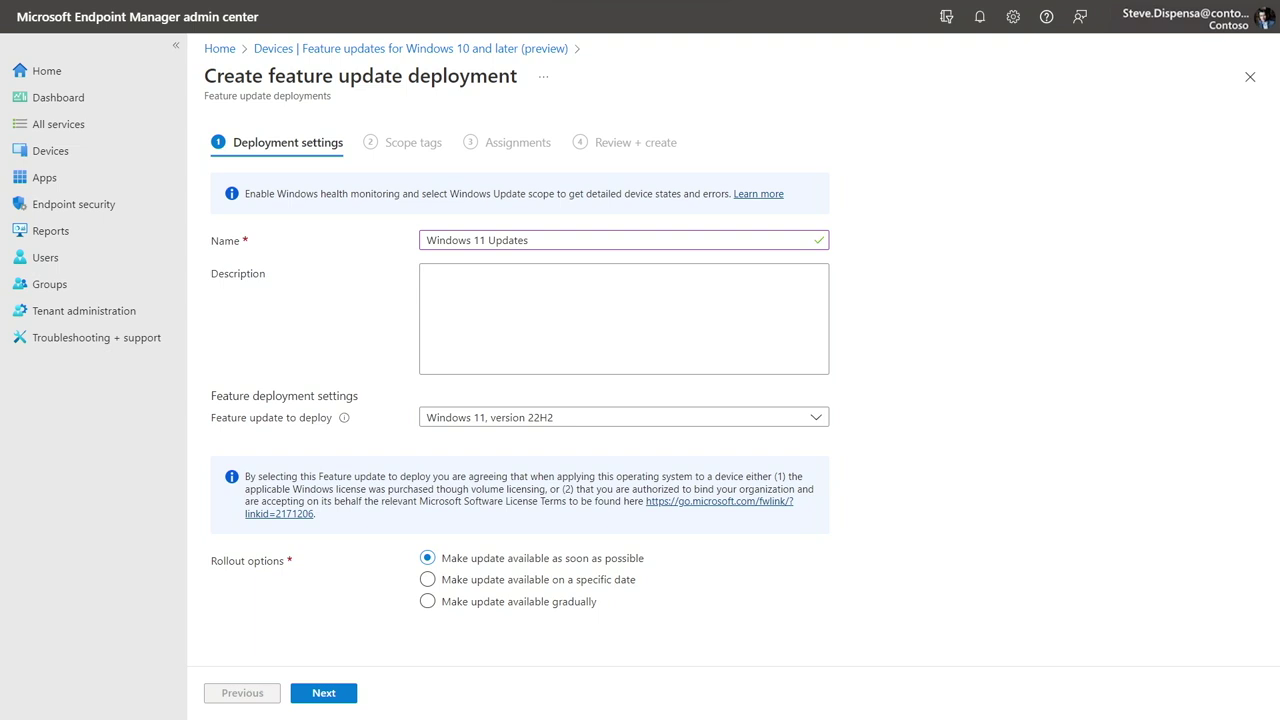
Step: Roll out the update gradually, with first group availability 10/14/2022 and final group 11/04/2022
left_click(427, 601)
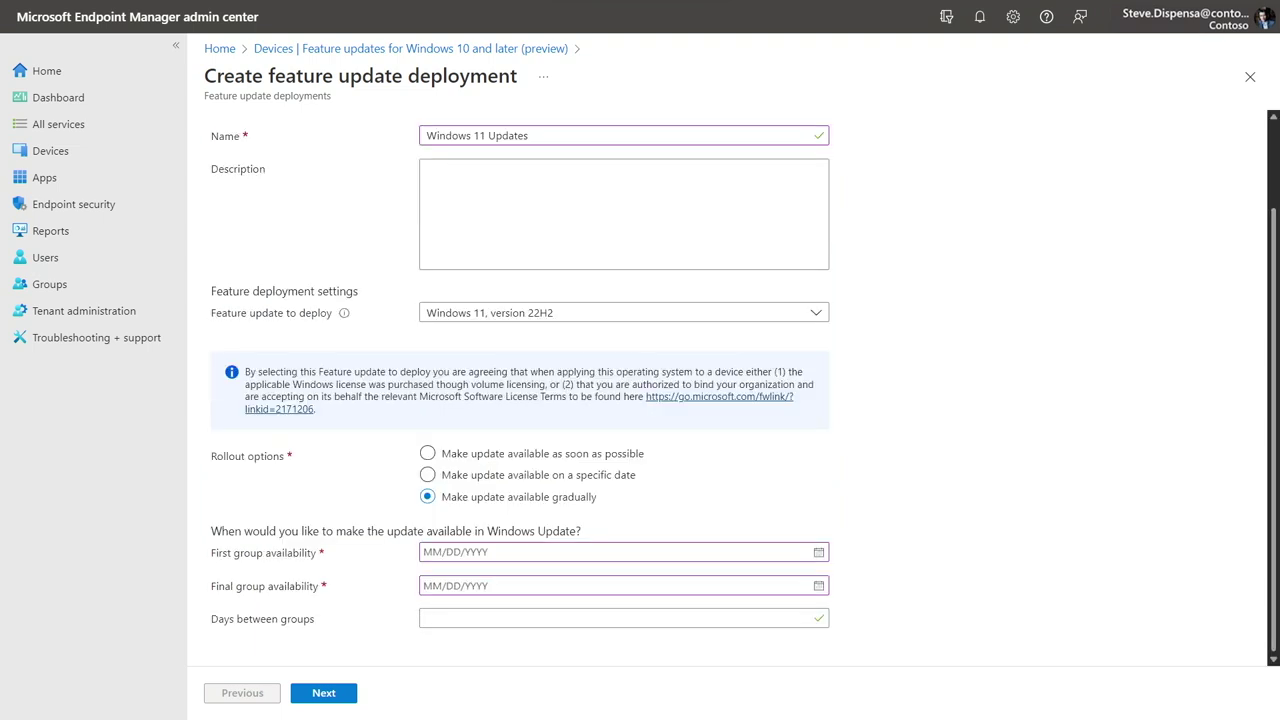
left_click(530, 552)
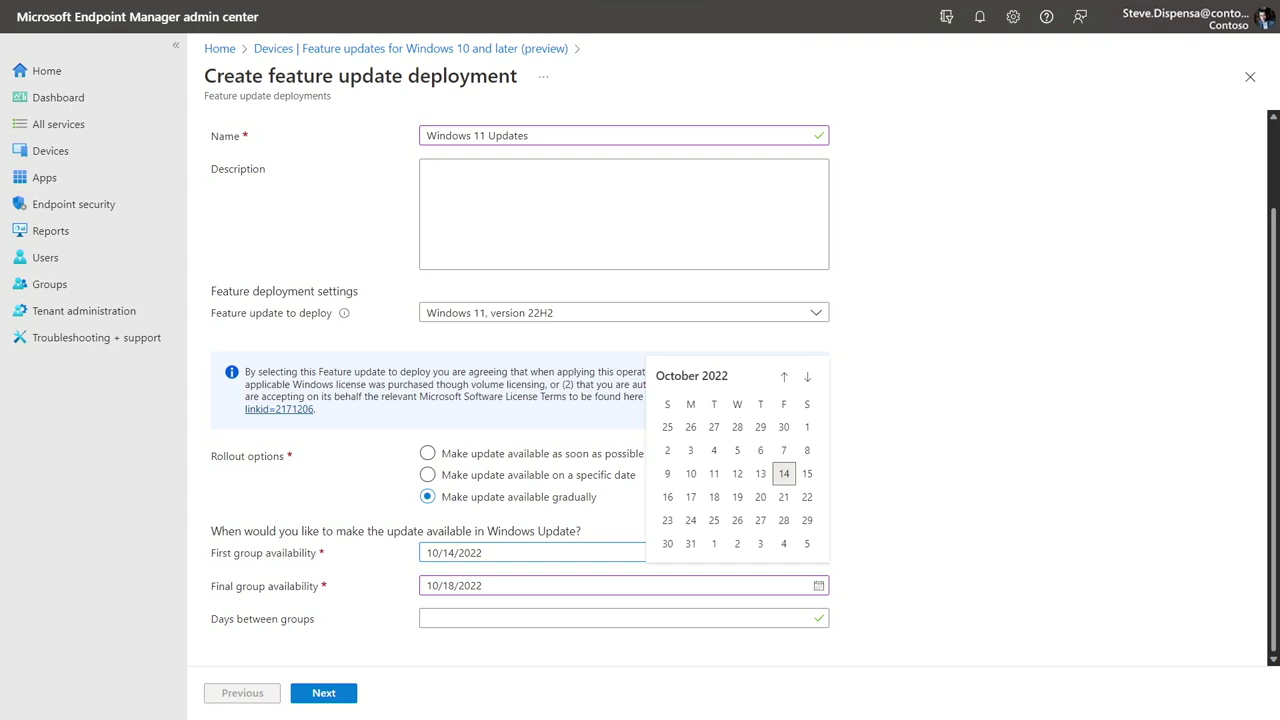
left_click(530, 585)
type("11/04/2022")
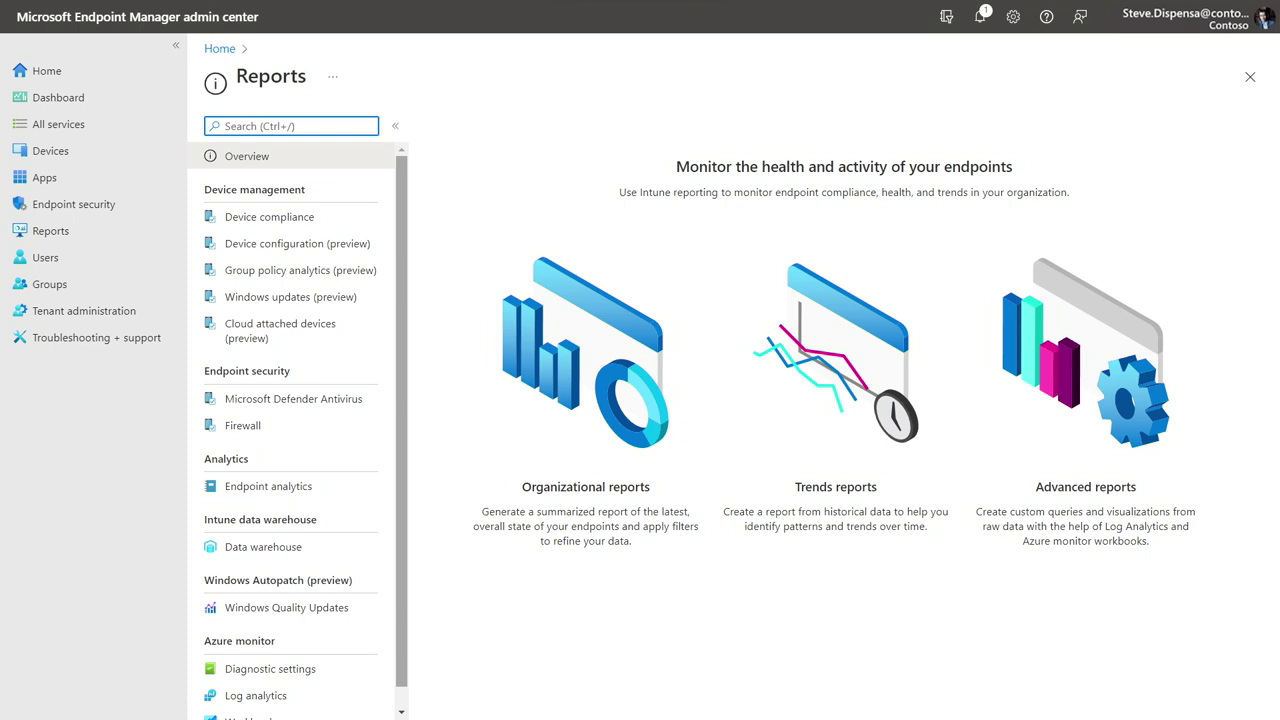
Step: Open the Reports tab of Windows updates (preview) to list its four update reports
left_click(290, 297)
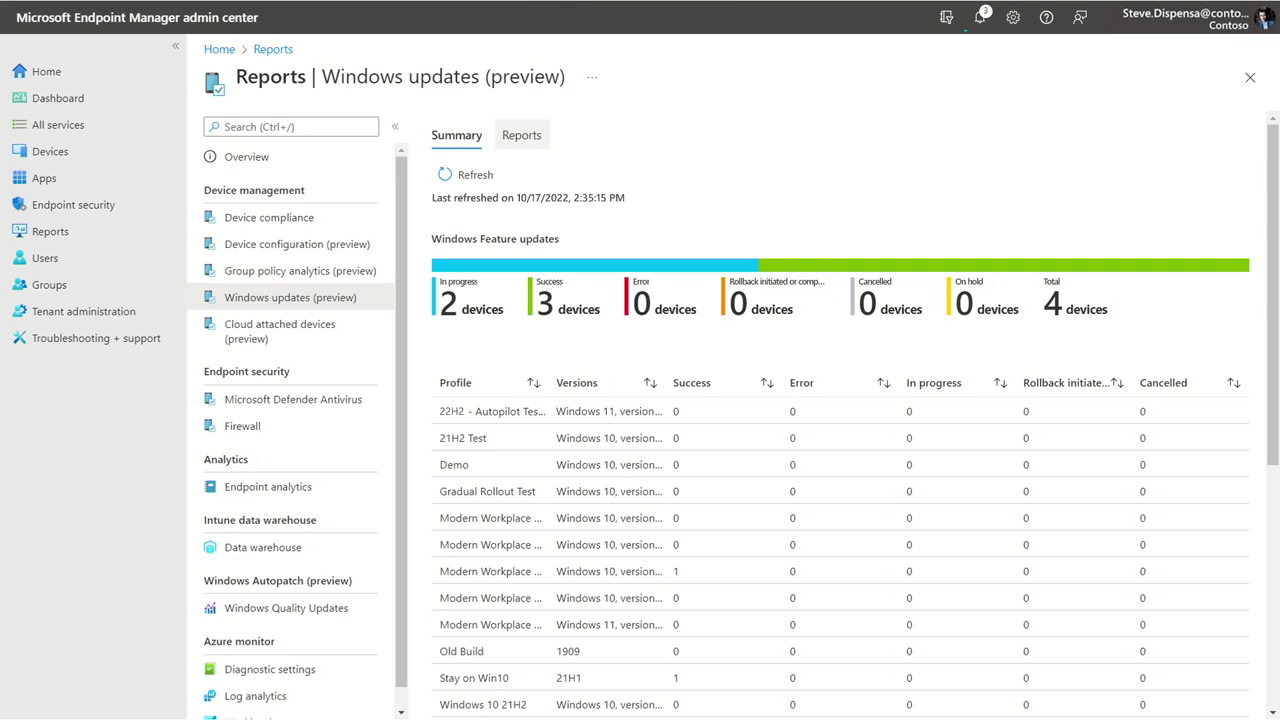
left_click(521, 135)
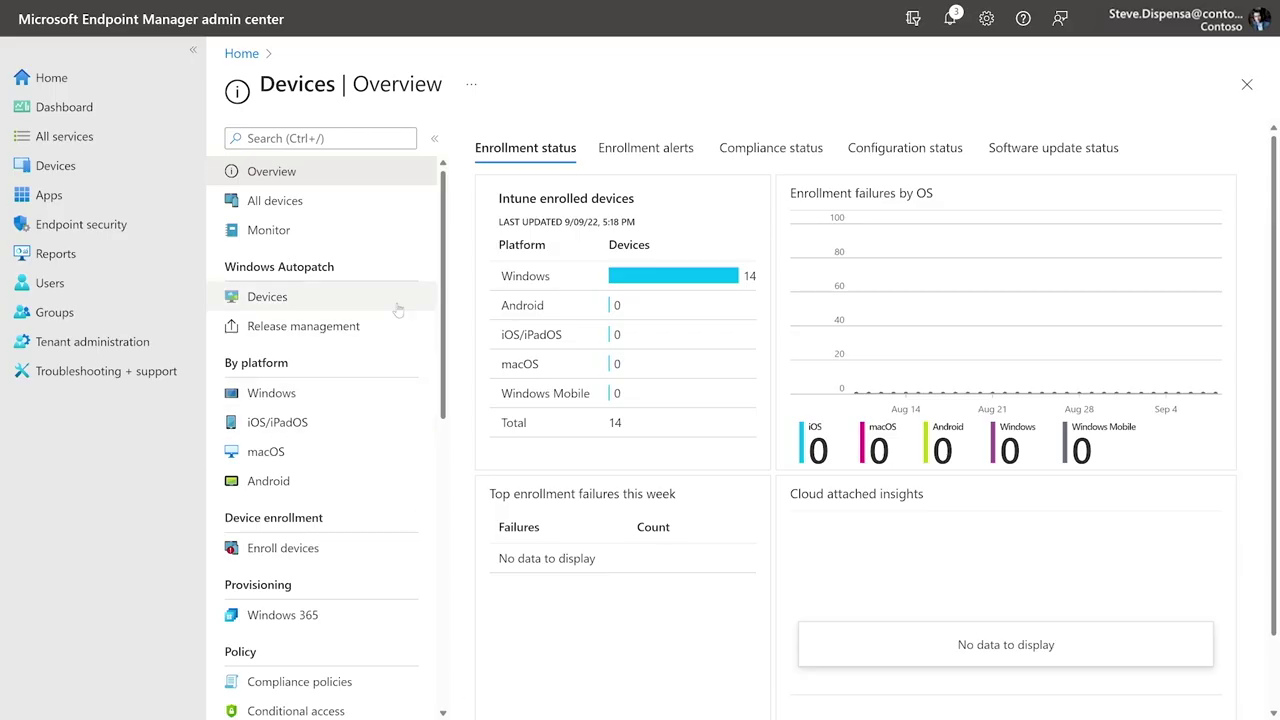
Step: Open the Windows Autopatch Devices list and sort it by the Group column
left_click(399, 299)
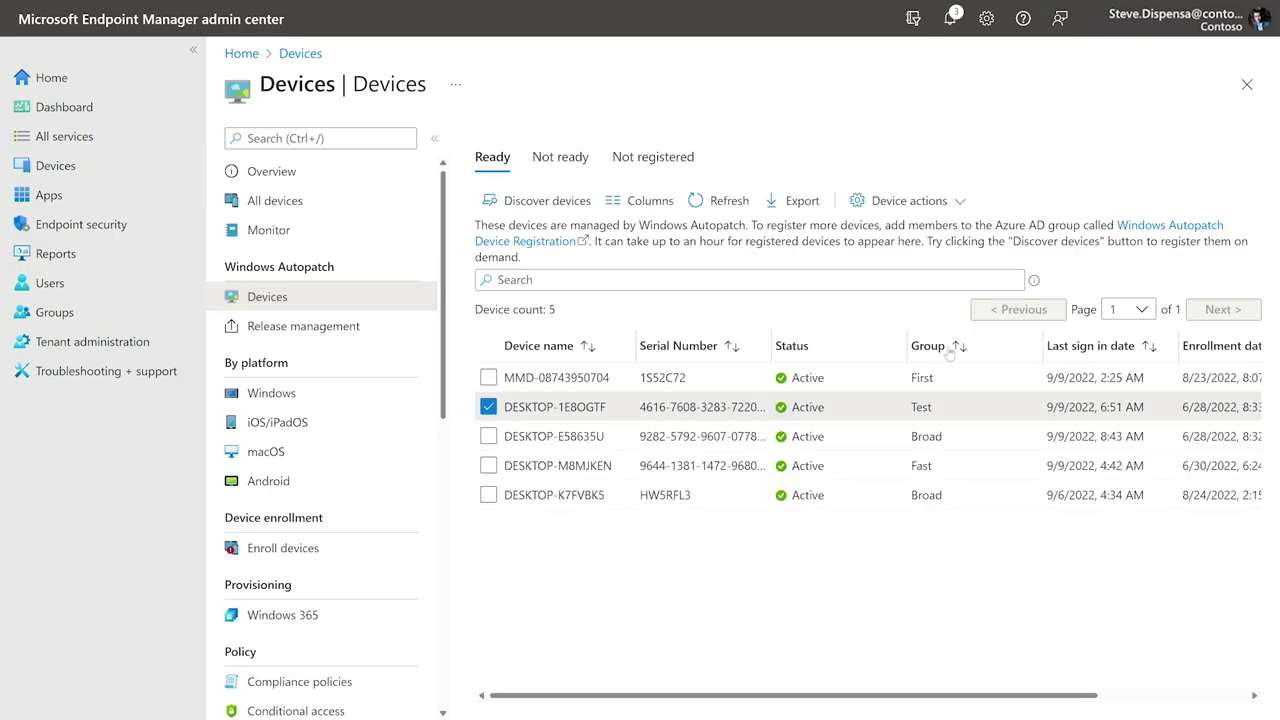
left_click(948, 352)
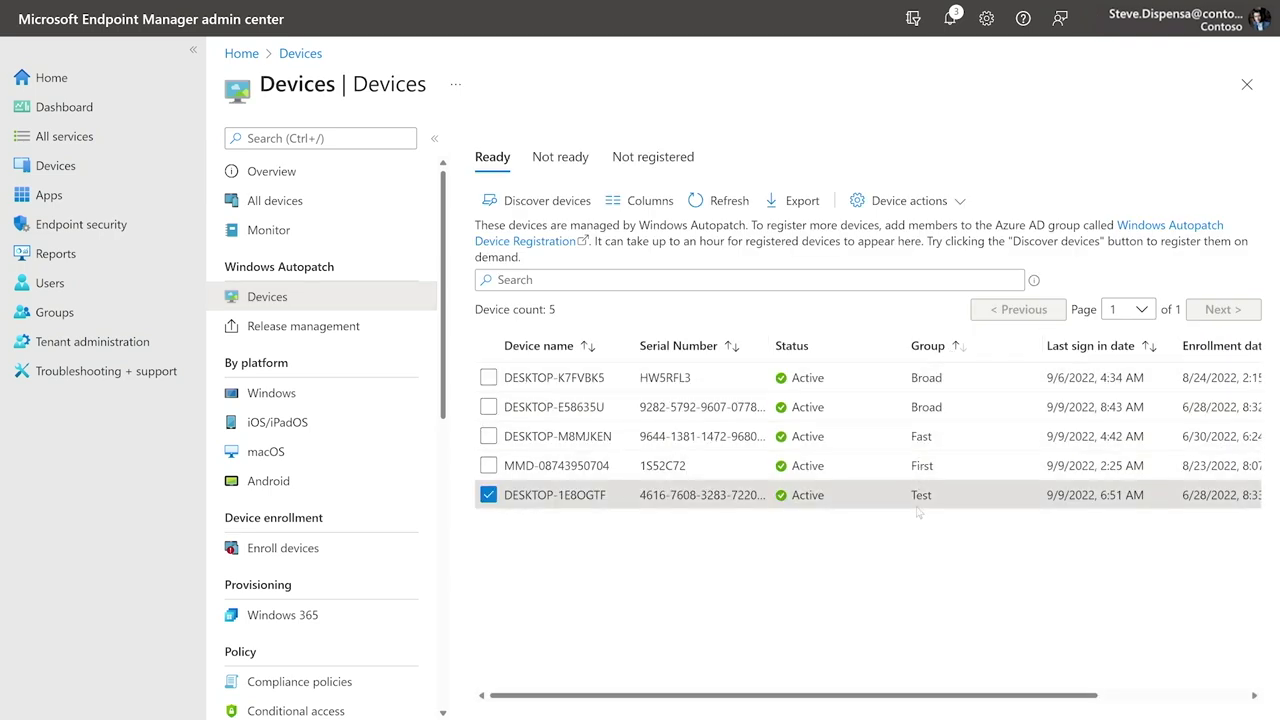
Step: Assign device DESKTOP-1E8OGTF to the Broad deployment group and save
left_click(908, 200)
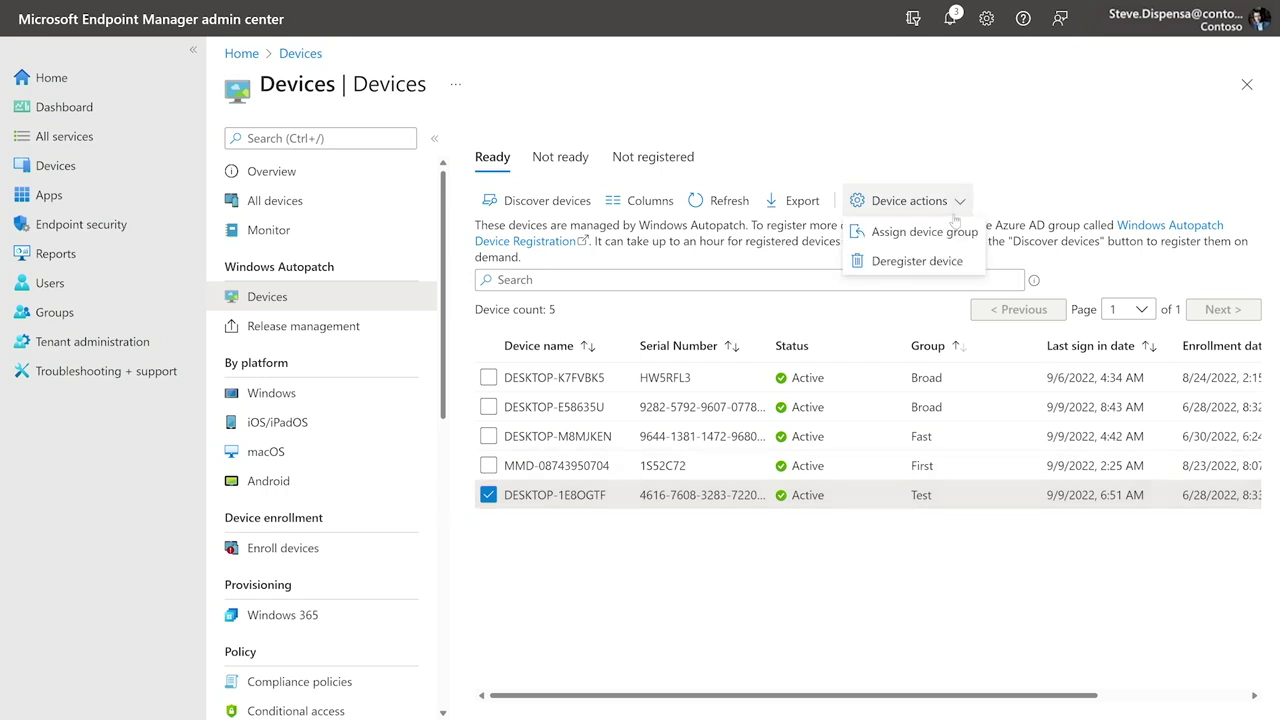
left_click(948, 233)
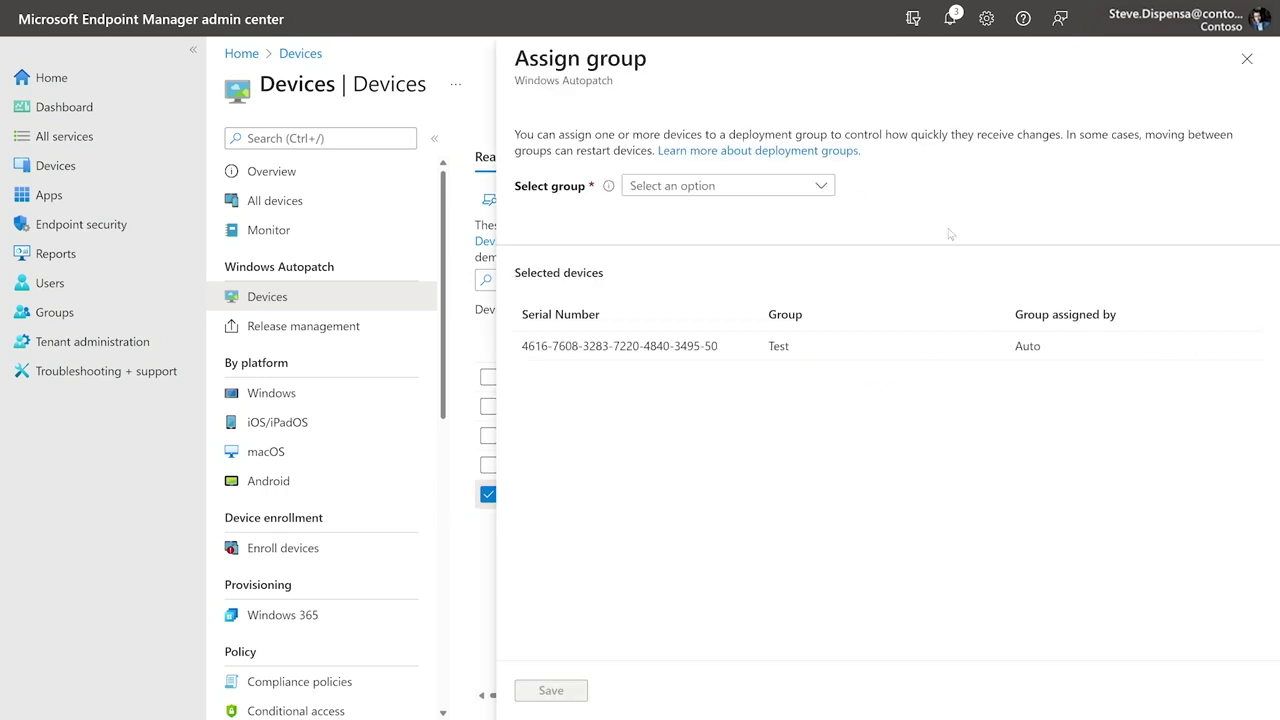
left_click(790, 190)
left_click(745, 328)
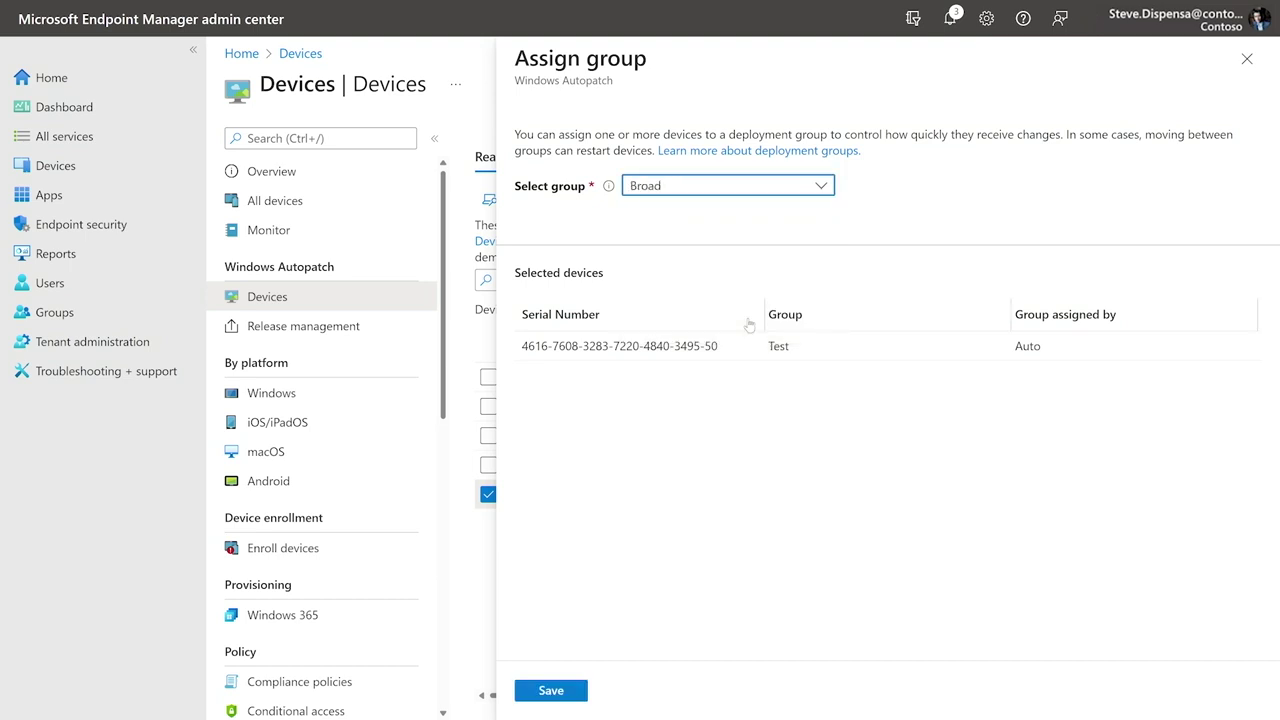
left_click(551, 690)
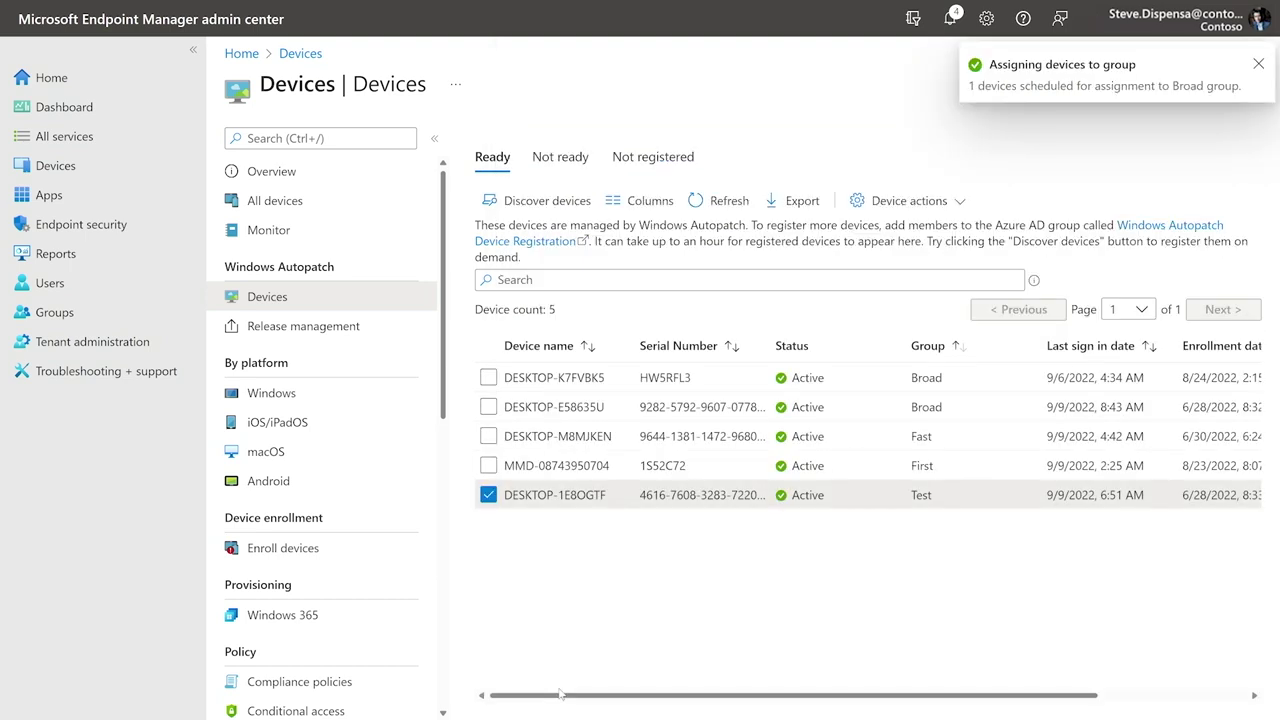
Step: In Autopatch release management, pause Windows Quality Update releases with Business Reason as the reason
left_click(377, 340)
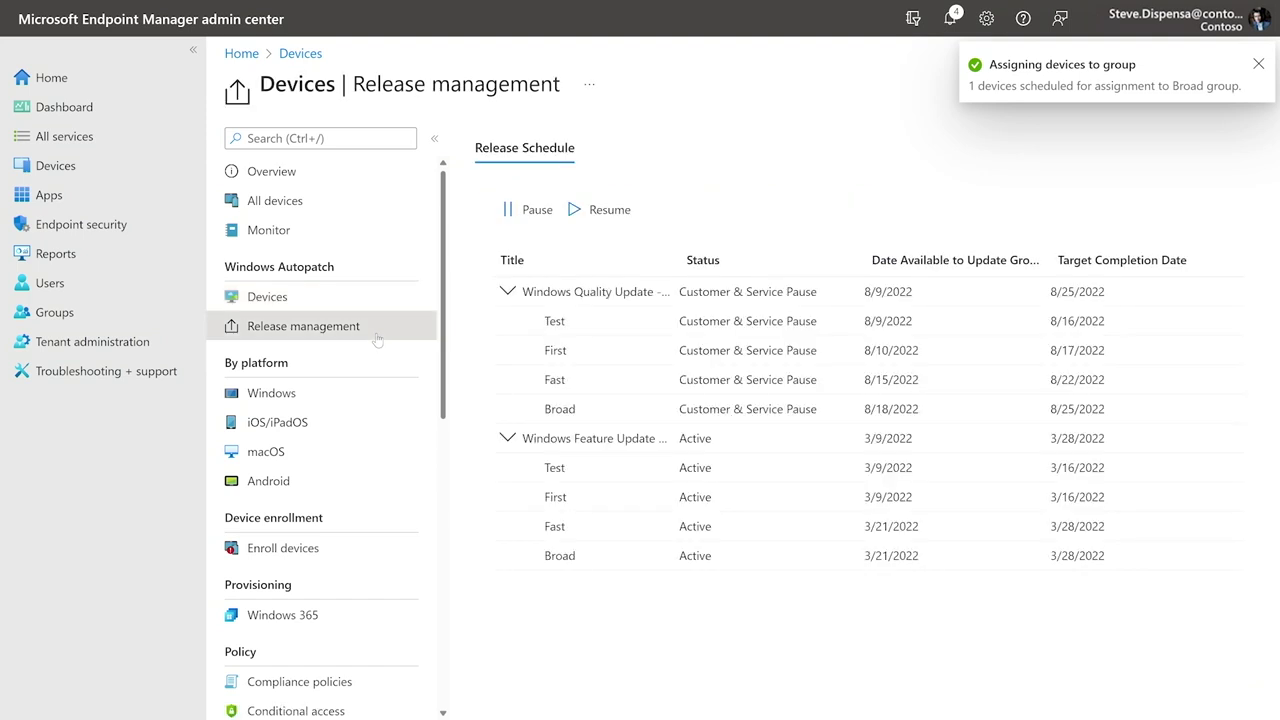
left_click(548, 209)
left_click(924, 163)
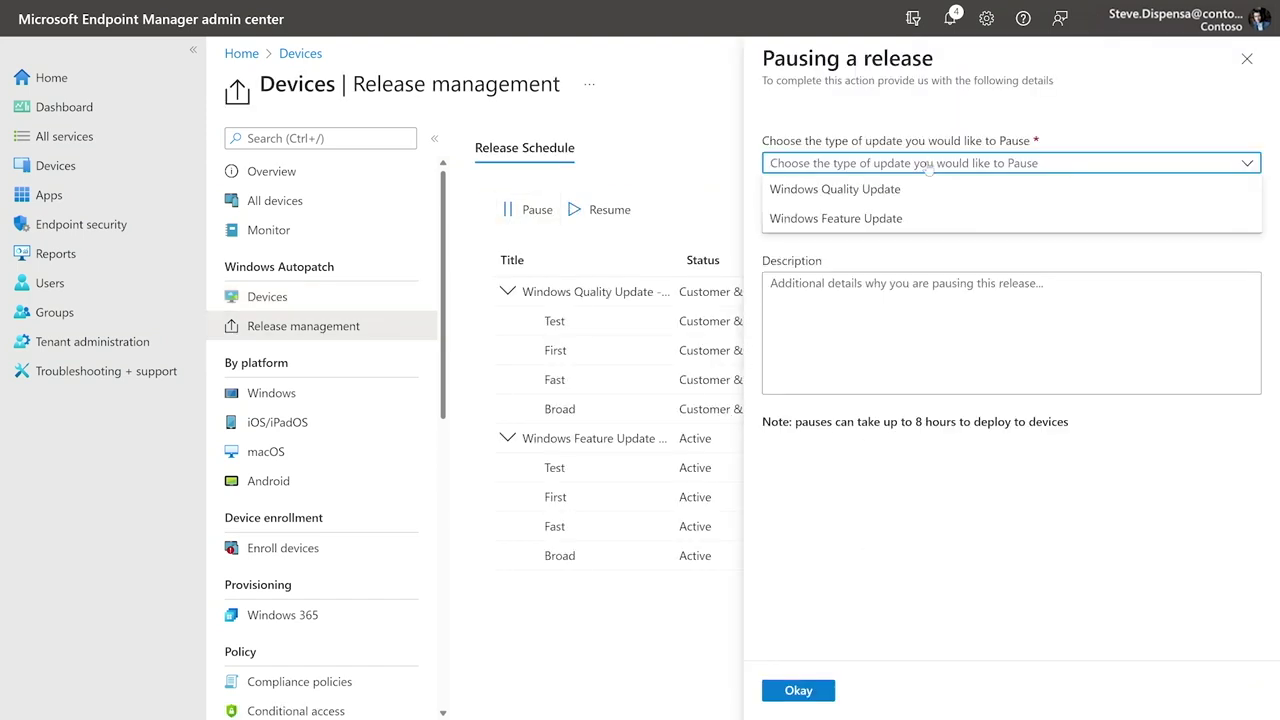
left_click(930, 190)
left_click(932, 222)
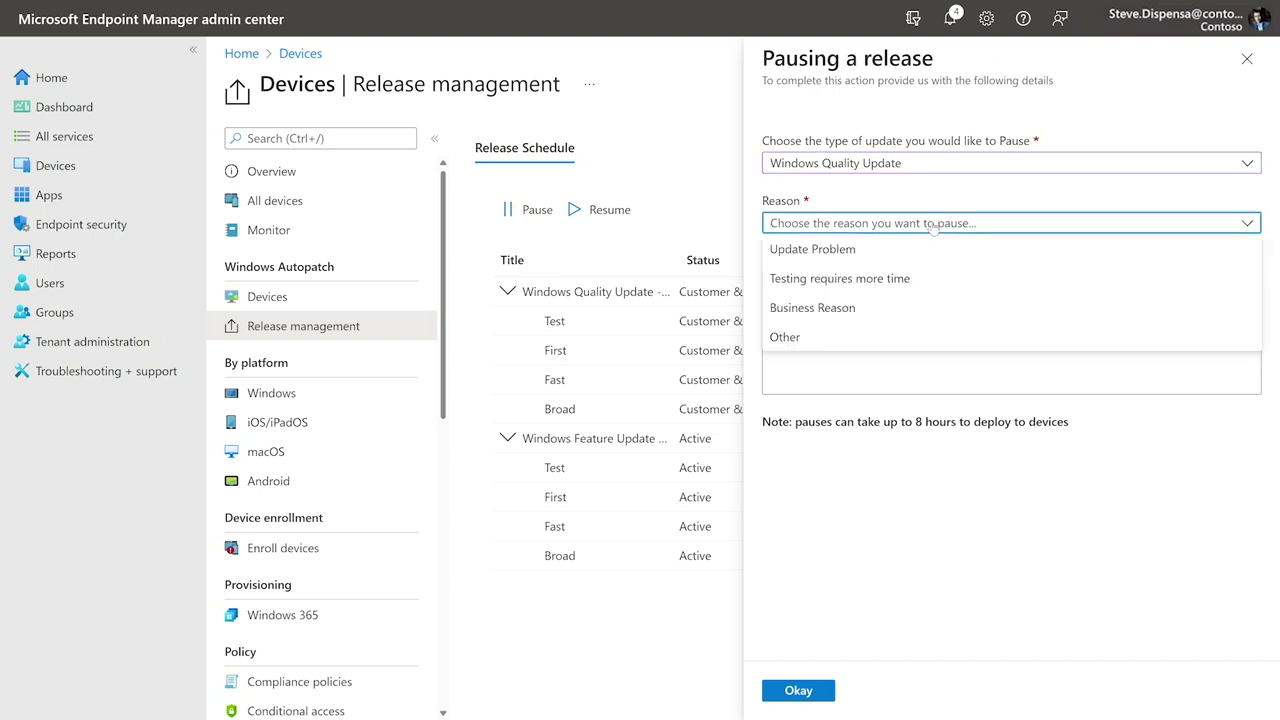
left_click(906, 308)
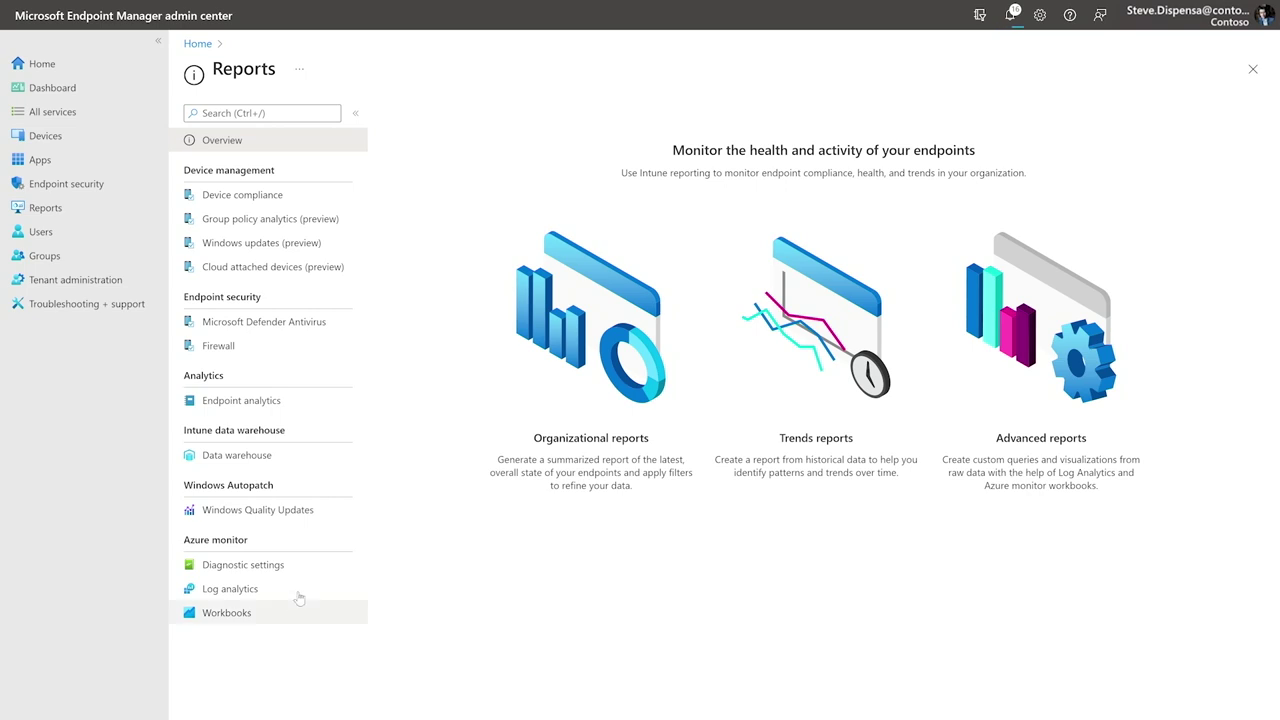
Step: Open the Windows Quality Updates all-devices report
left_click(305, 521)
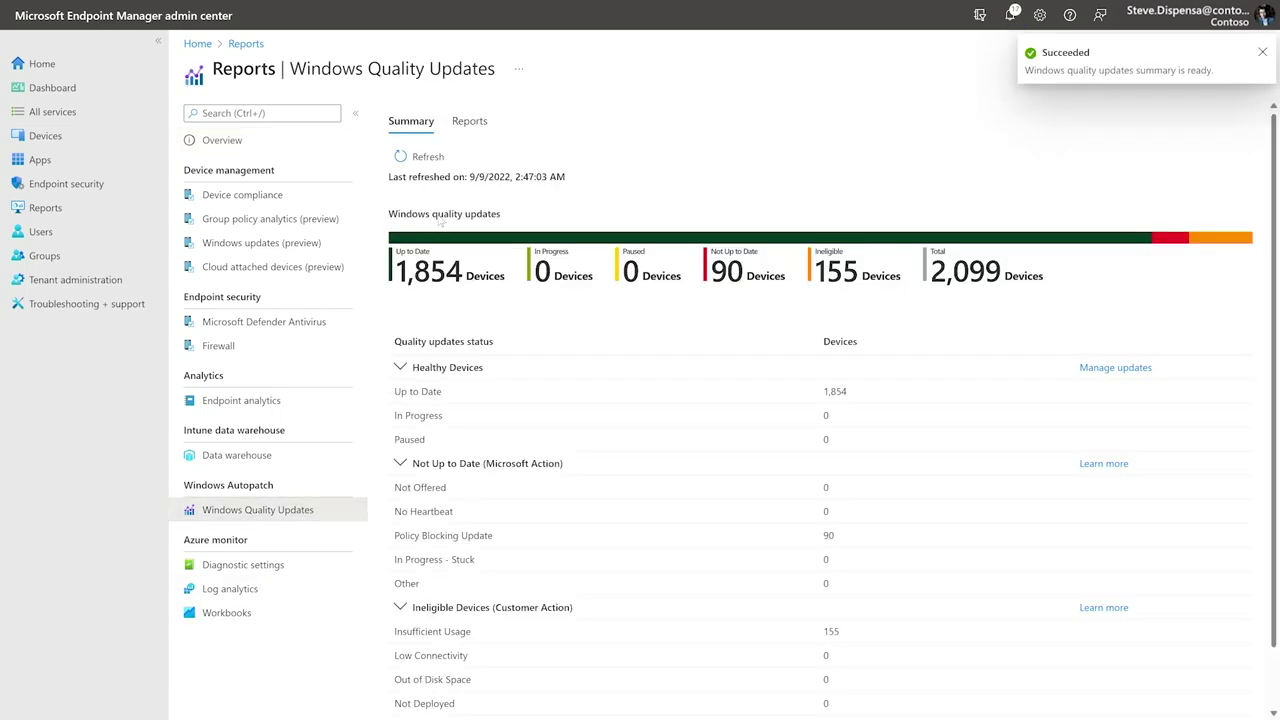
left_click(467, 124)
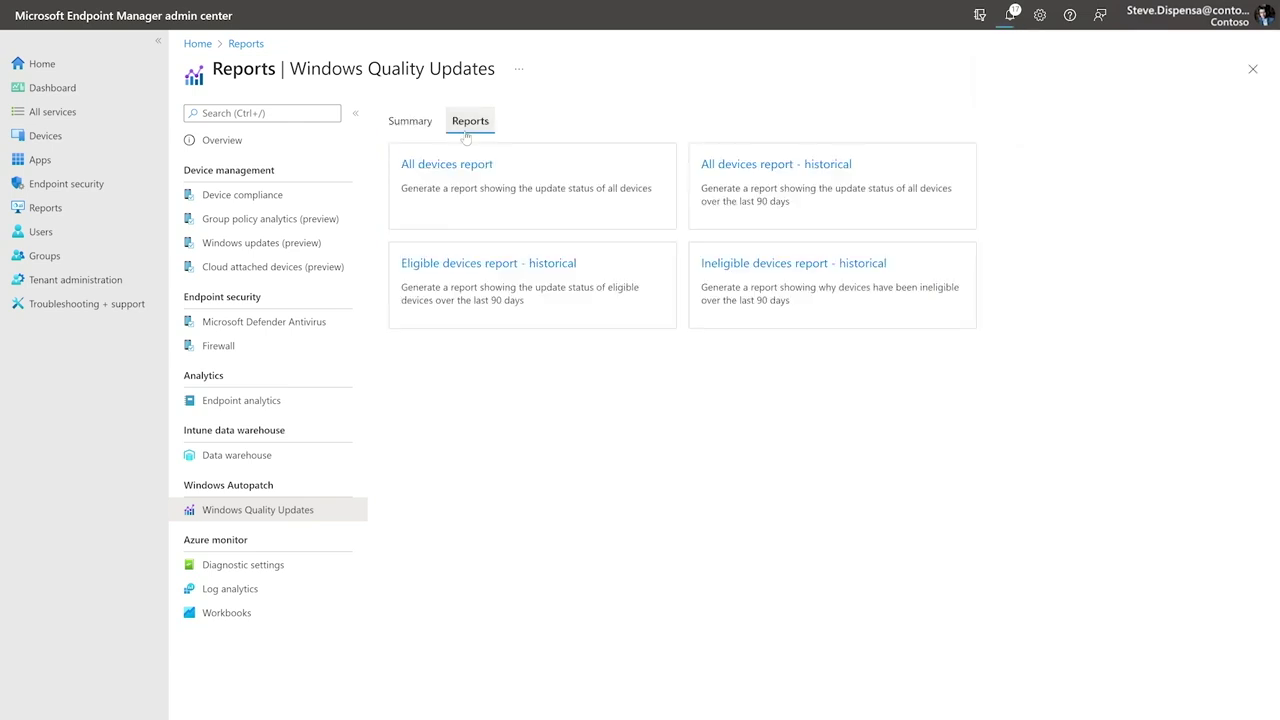
left_click(775, 167)
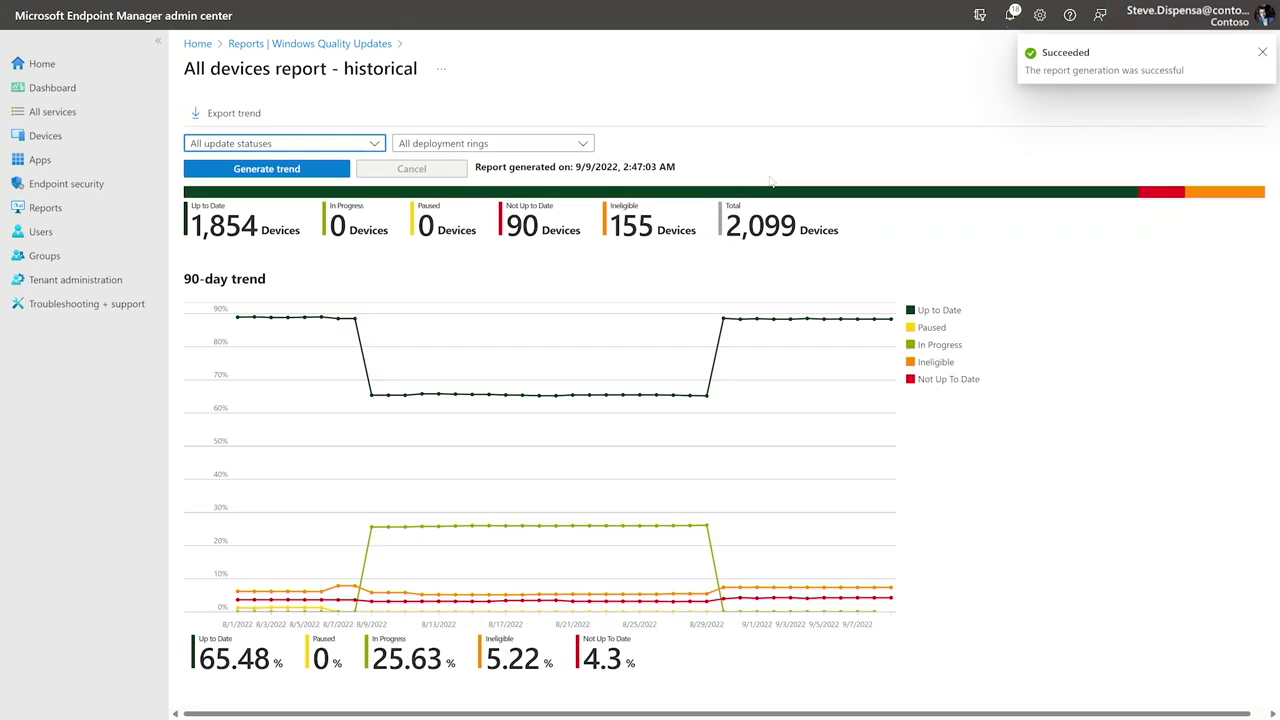
key("alt+Left")
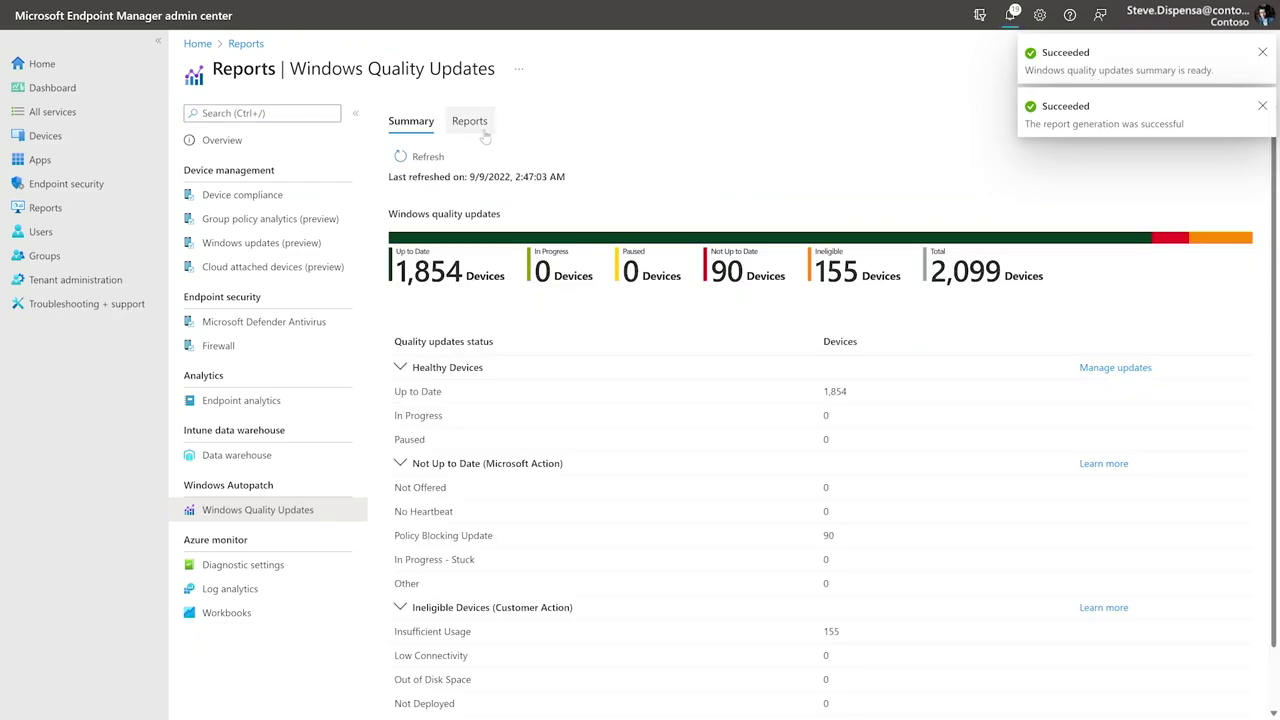
left_click(483, 128)
left_click(480, 163)
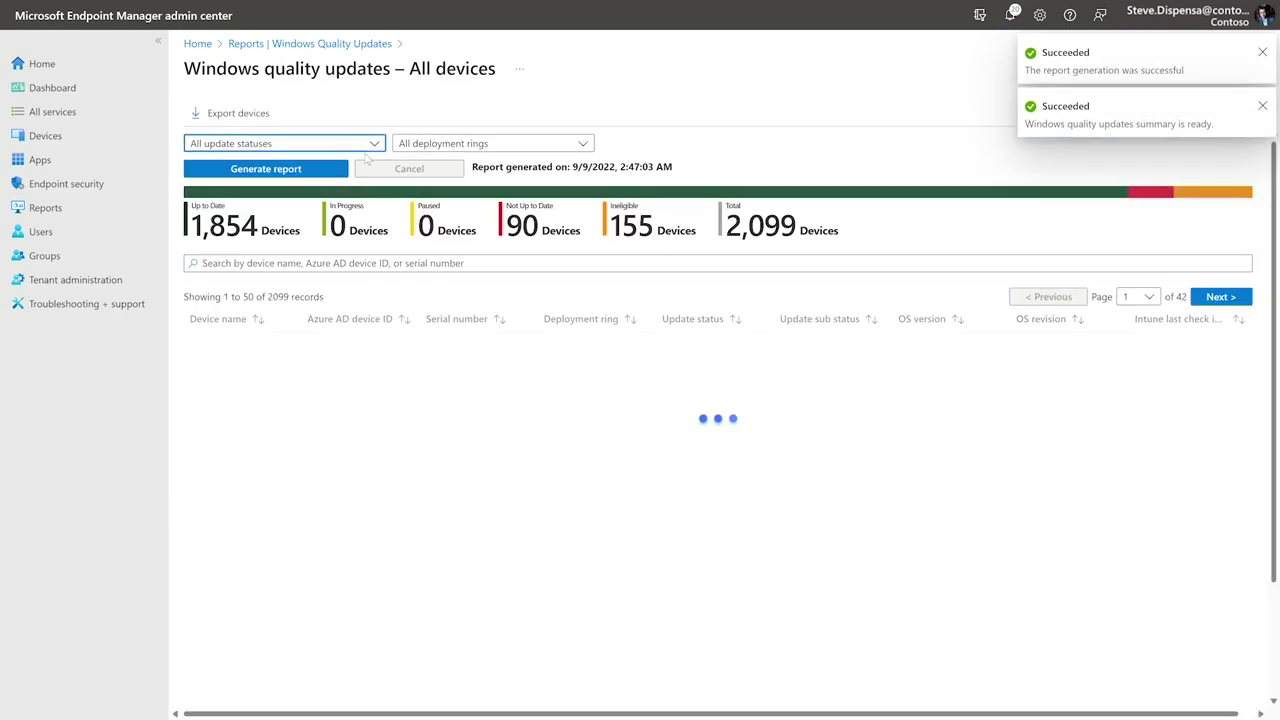
Step: Filter the report to Ineligible devices in the Broad ring, regenerate it, and list Autopatch's not-registered devices
left_click(290, 143)
left_click(297, 168)
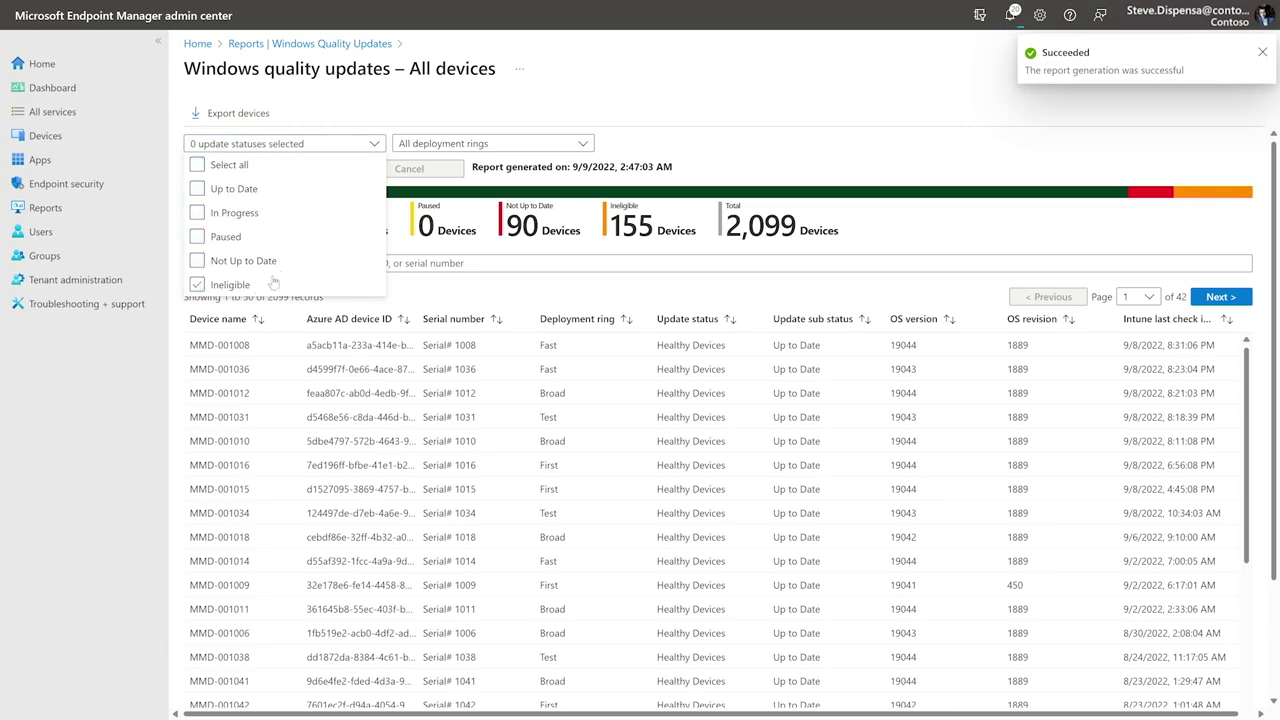
left_click(262, 285)
left_click(443, 146)
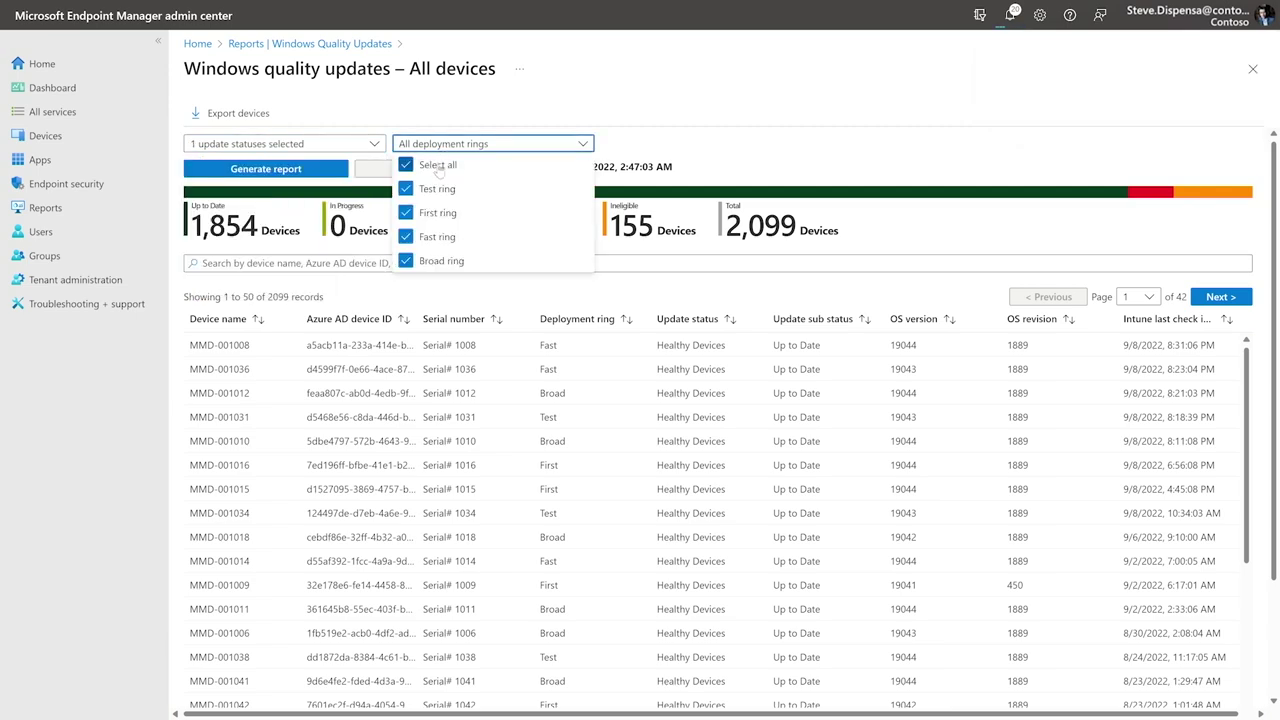
left_click(438, 165)
left_click(436, 260)
left_click(330, 170)
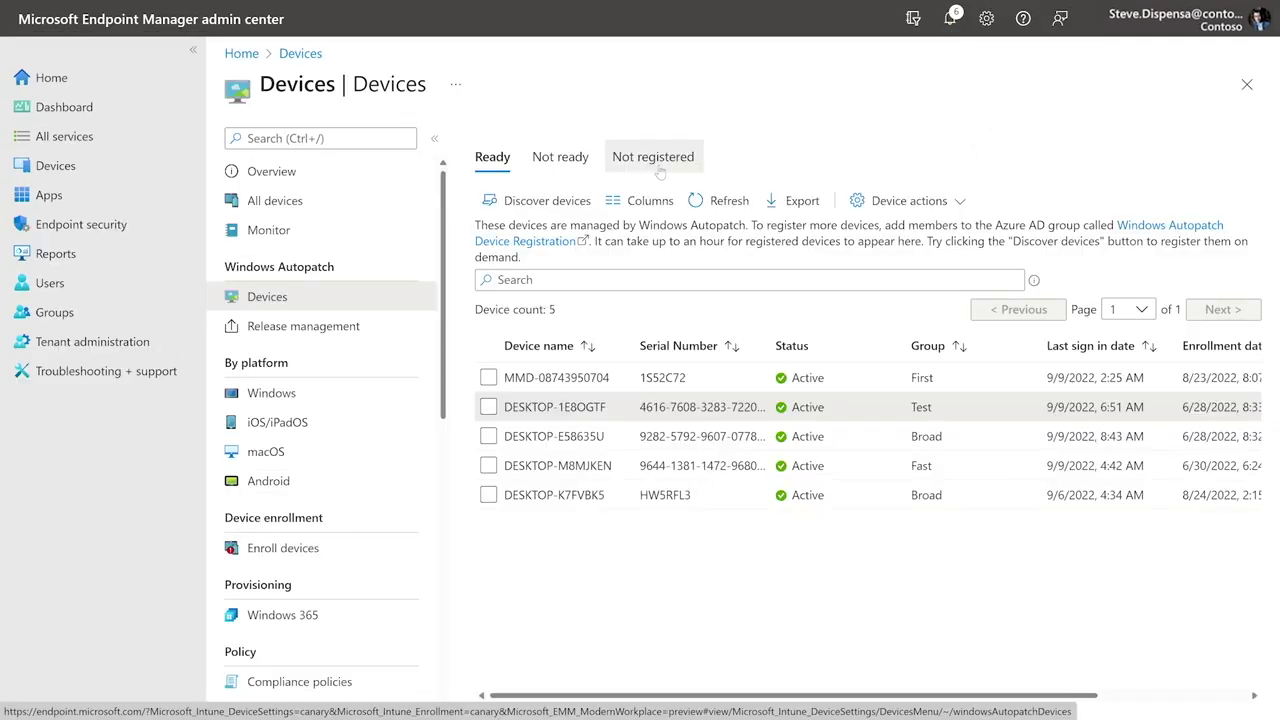
left_click(653, 157)
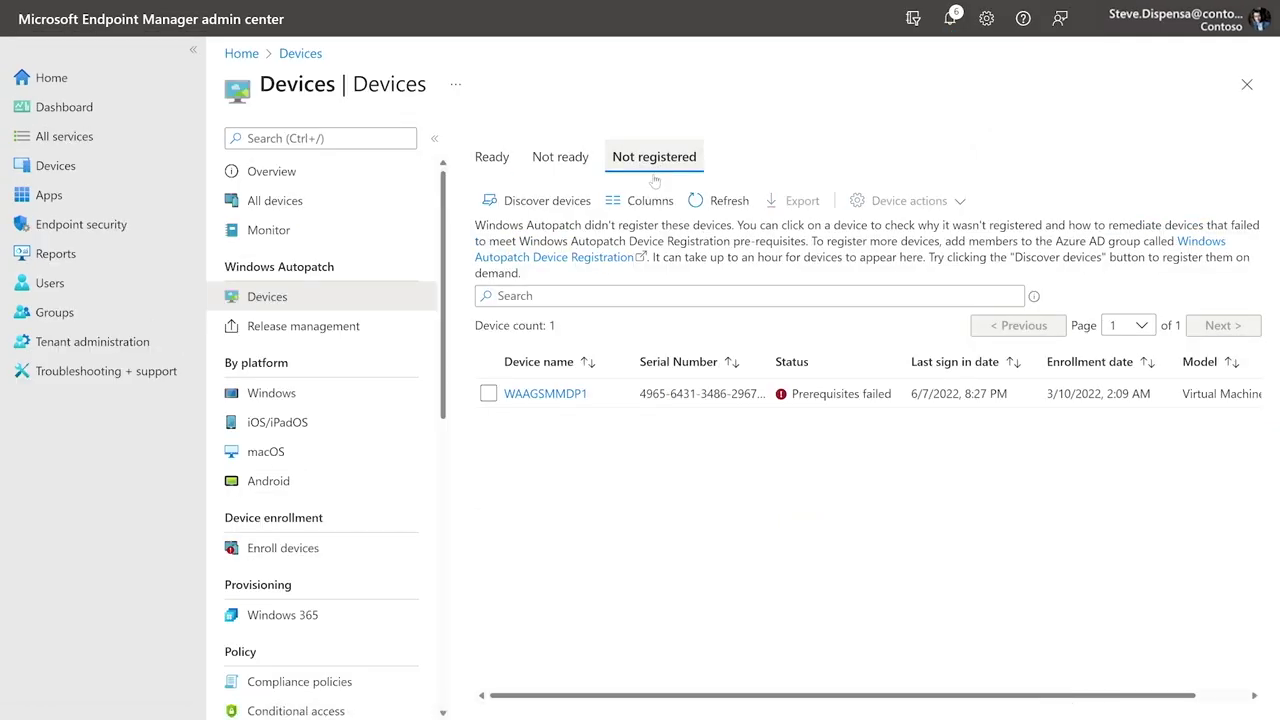
Step: Open the details for device WAAGSMMDP1
left_click(509, 396)
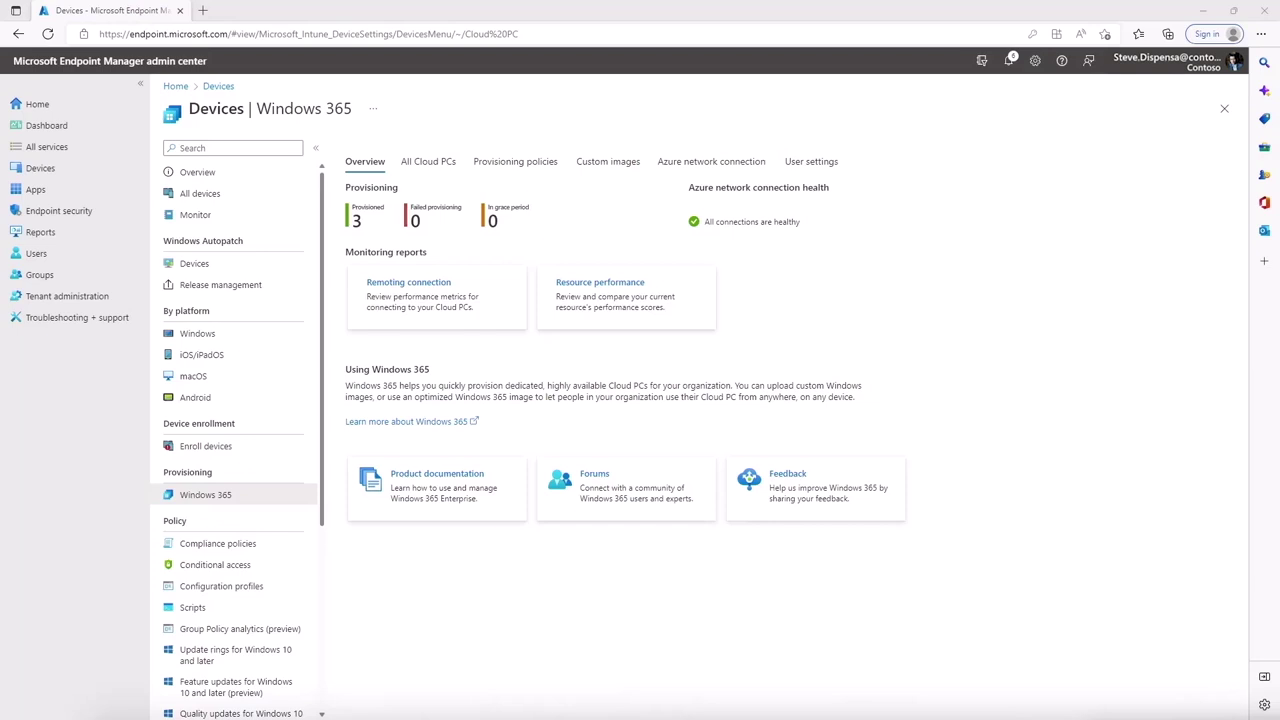
Step: Start a new provisioning policy named 'Ignite 2022' in region (US) West US 3
left_click(516, 163)
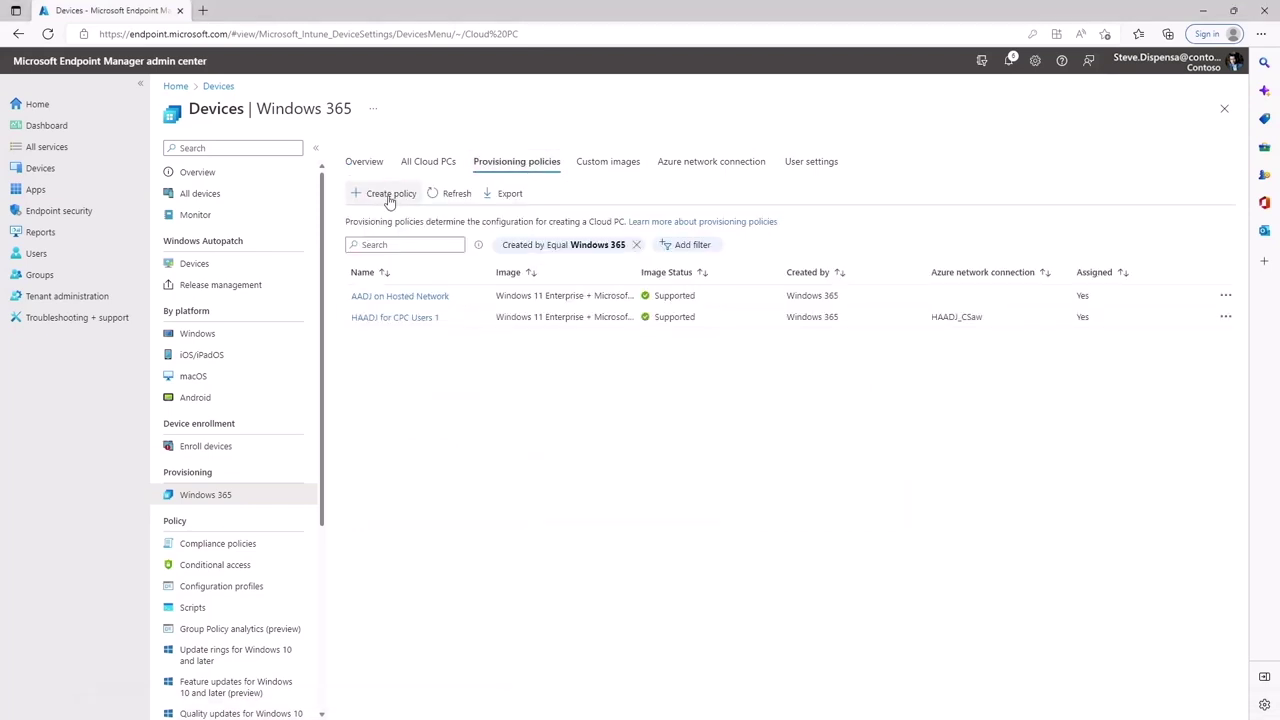
left_click(390, 195)
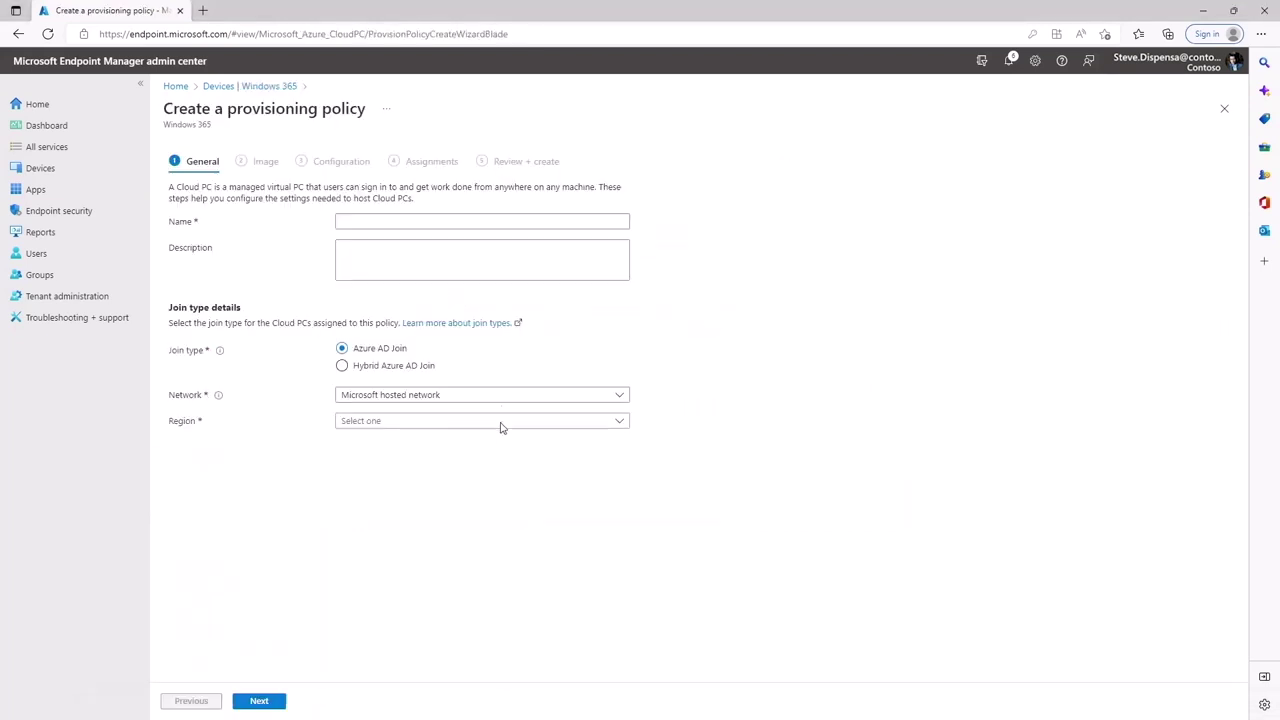
left_click(506, 224)
type("Ignite 2022")
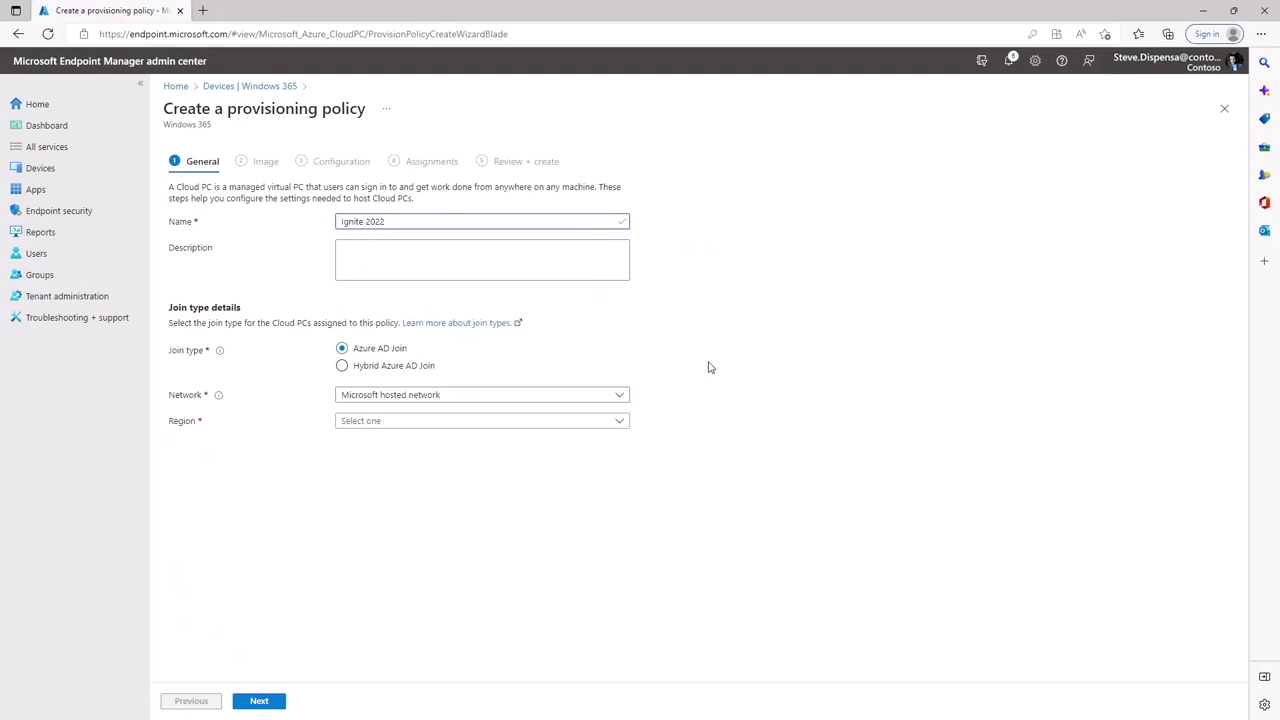
left_click(466, 429)
left_click(388, 210)
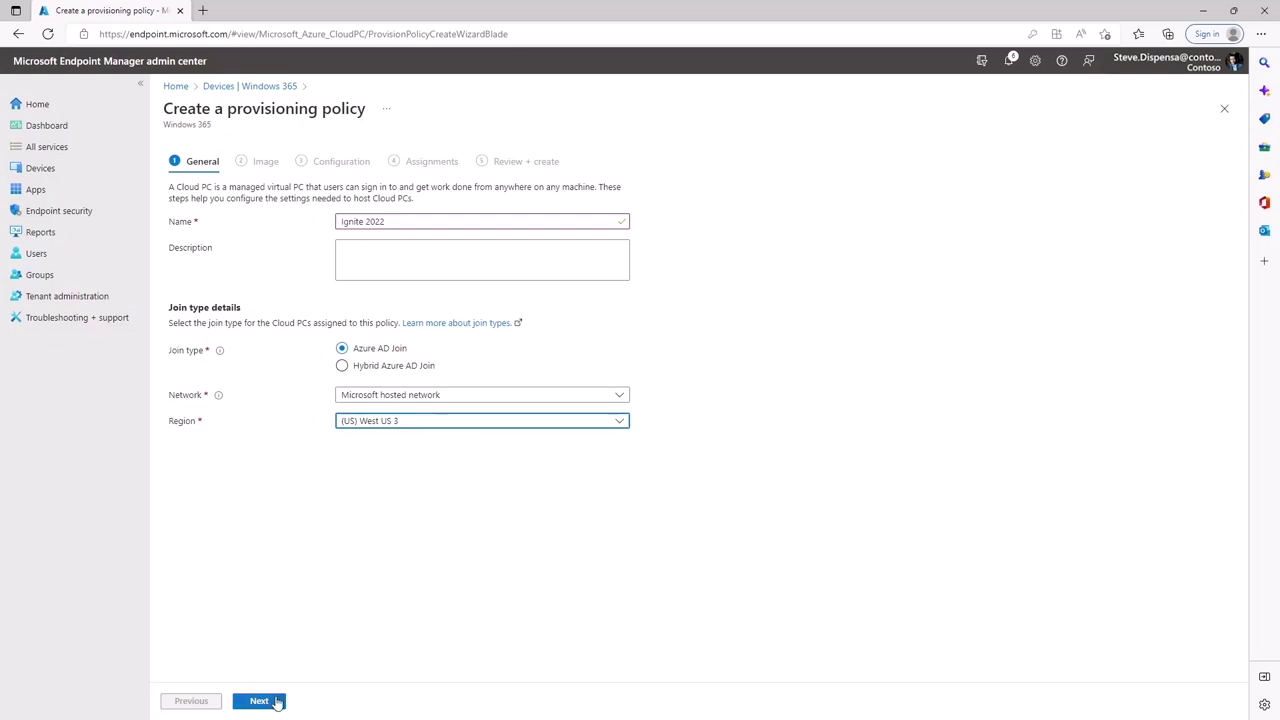
left_click(276, 703)
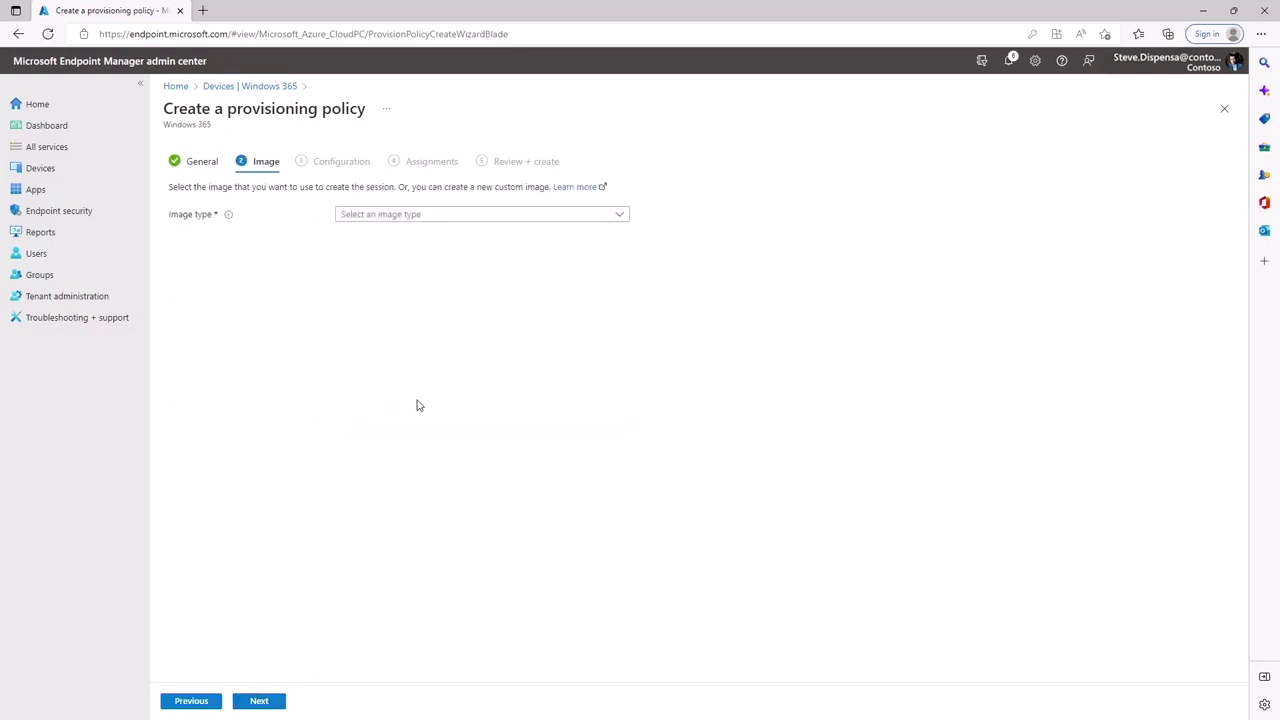
Step: Choose the Windows 11 Enterprise + Microsoft 365 Apps gallery image for the policy
left_click(462, 215)
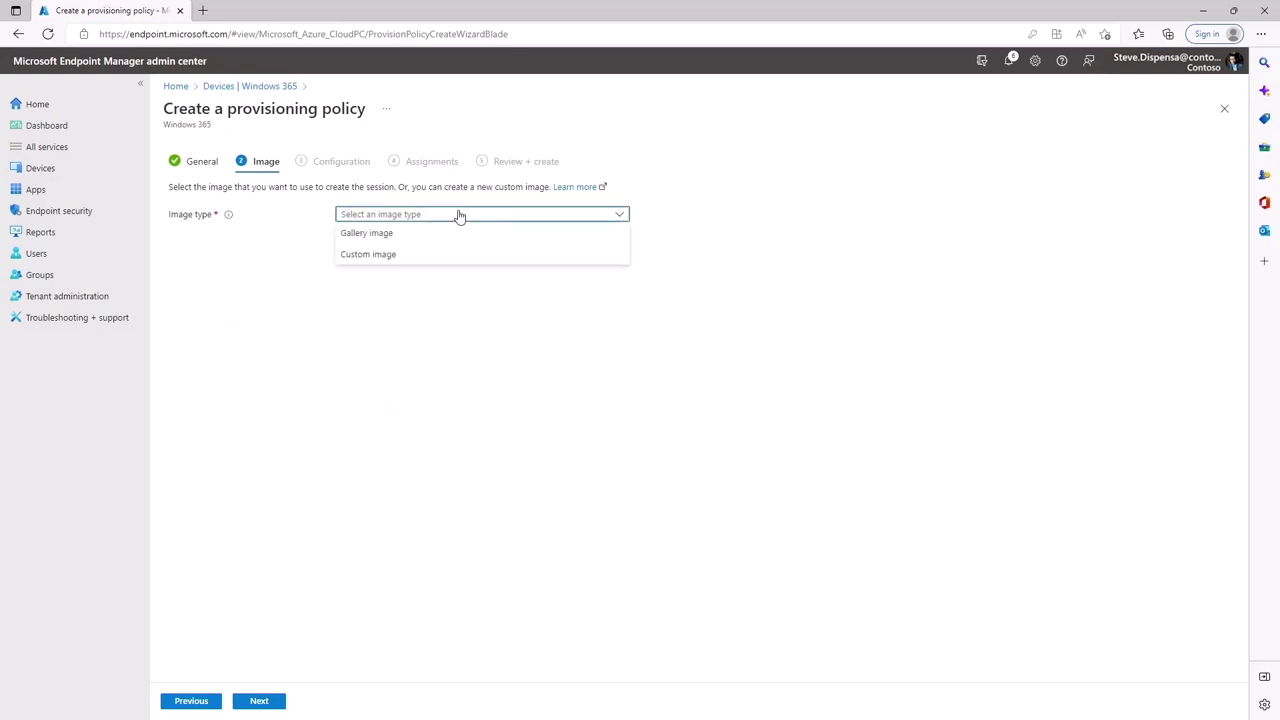
left_click(388, 237)
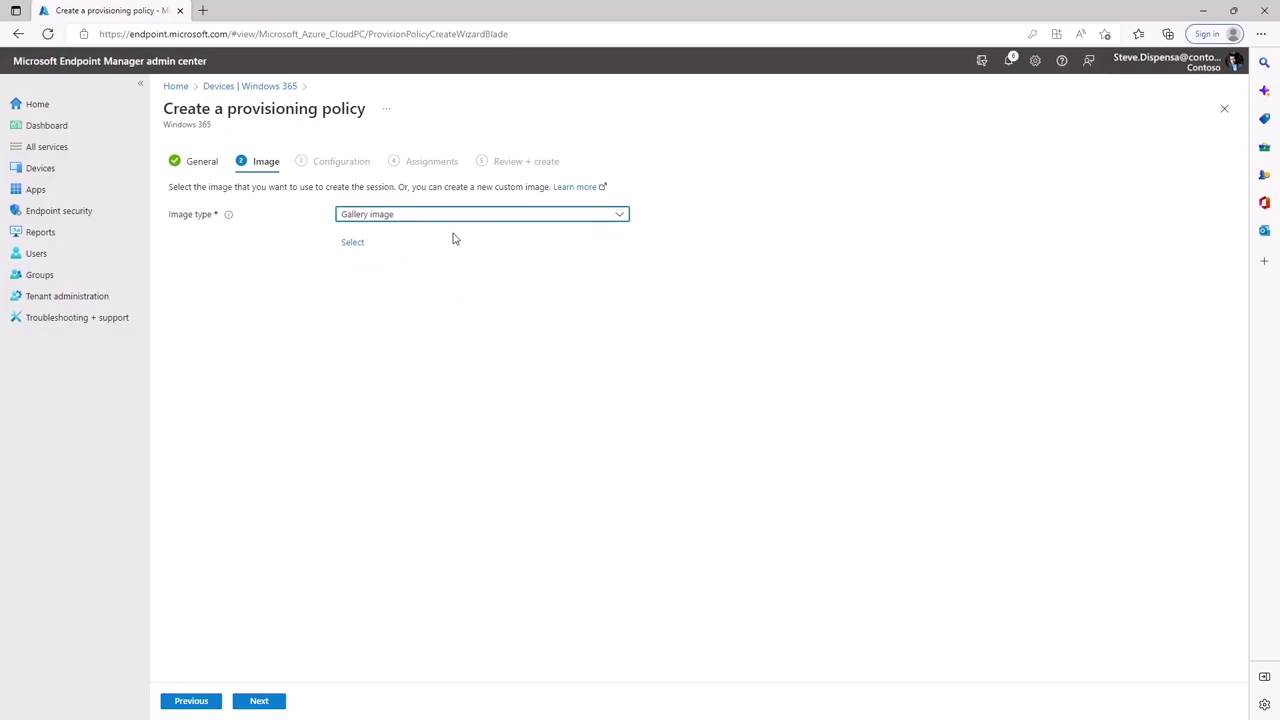
left_click(355, 242)
left_click(937, 245)
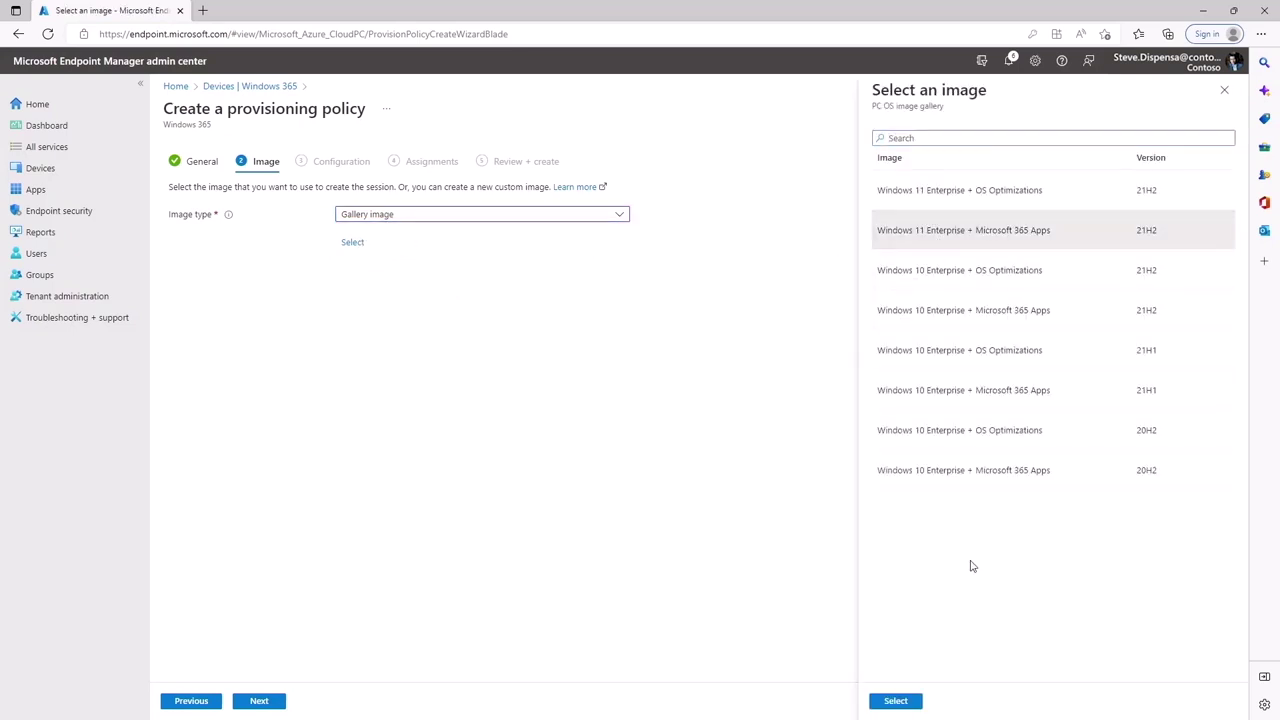
left_click(900, 700)
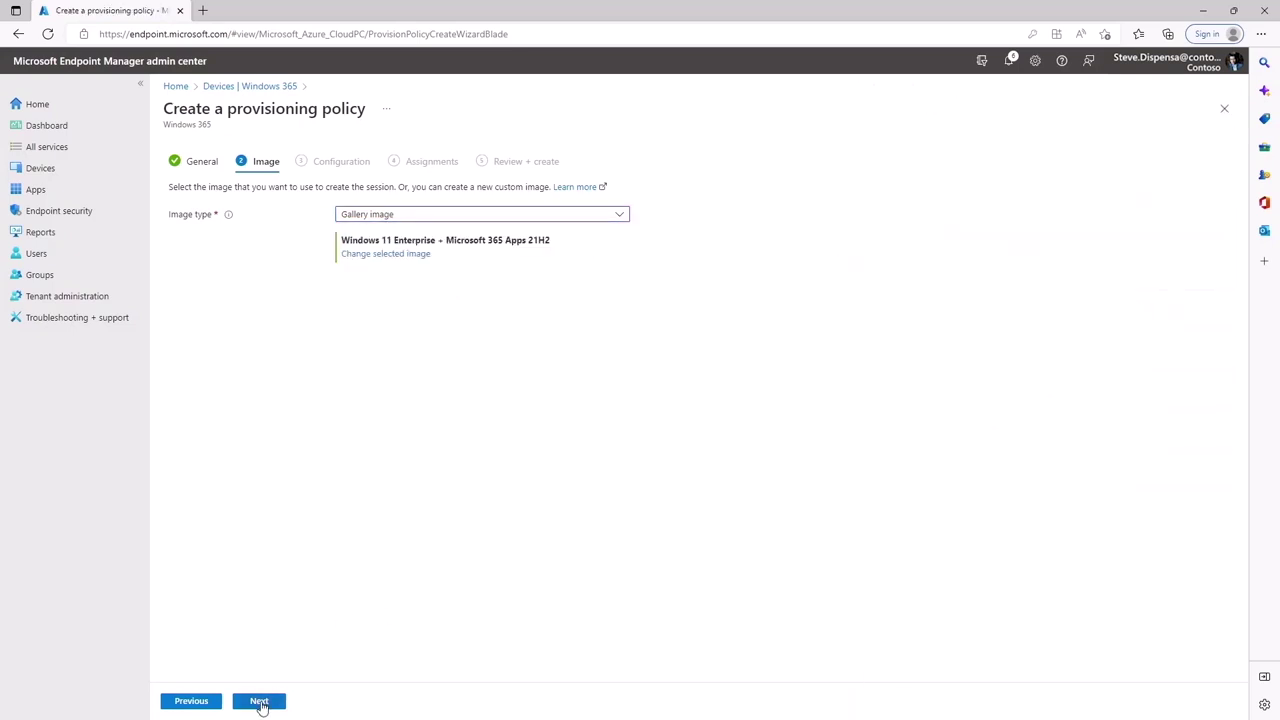
left_click(261, 702)
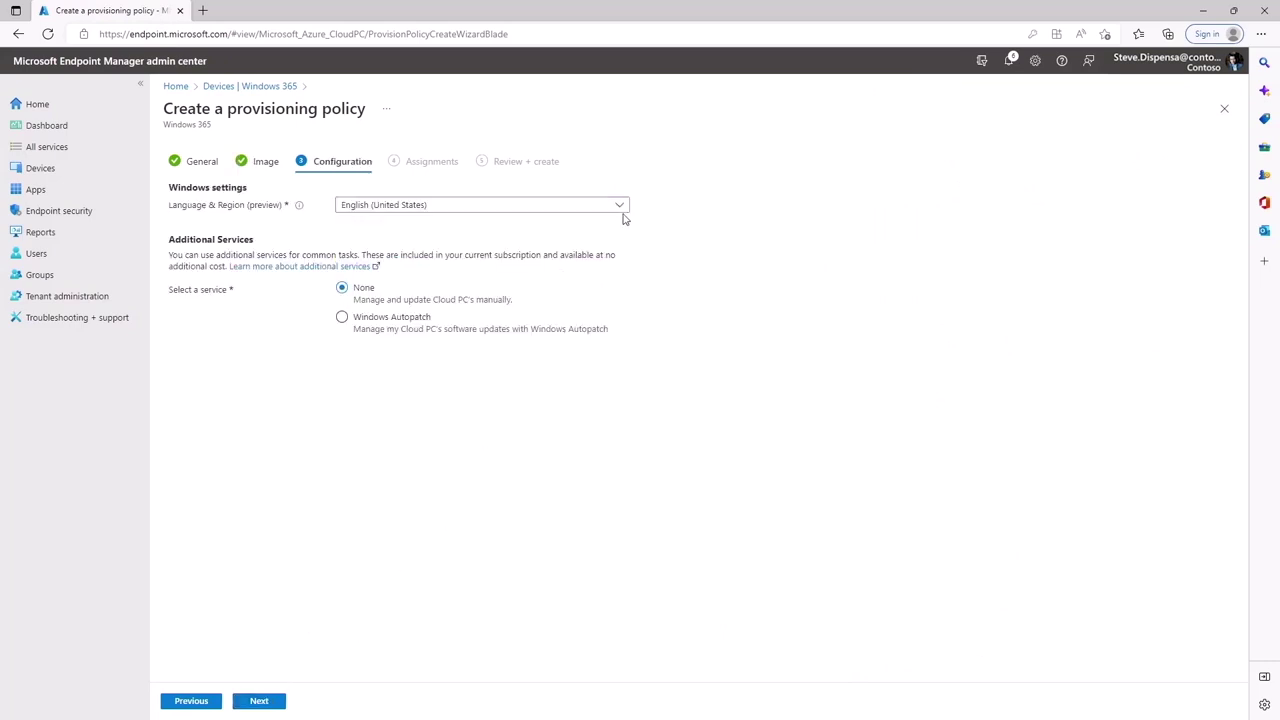
Step: Keep English (United States) as the language and add the Windows Autopatch service
left_click(620, 207)
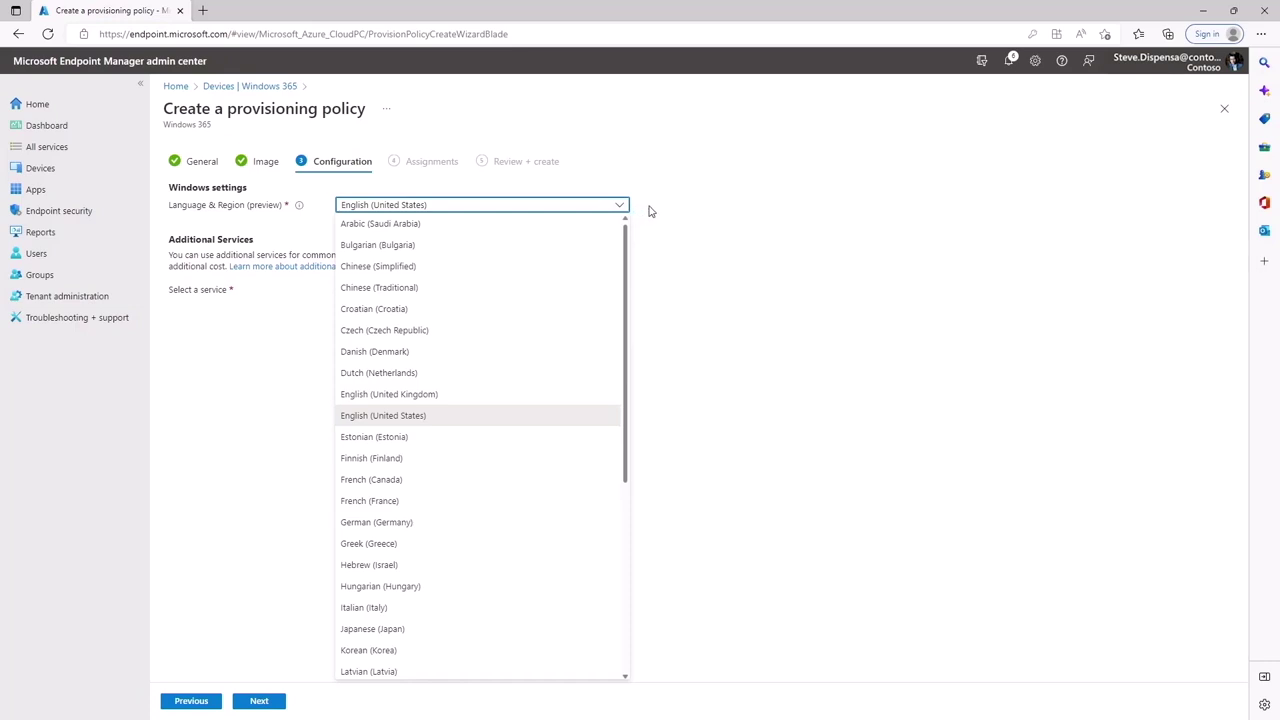
left_click(670, 210)
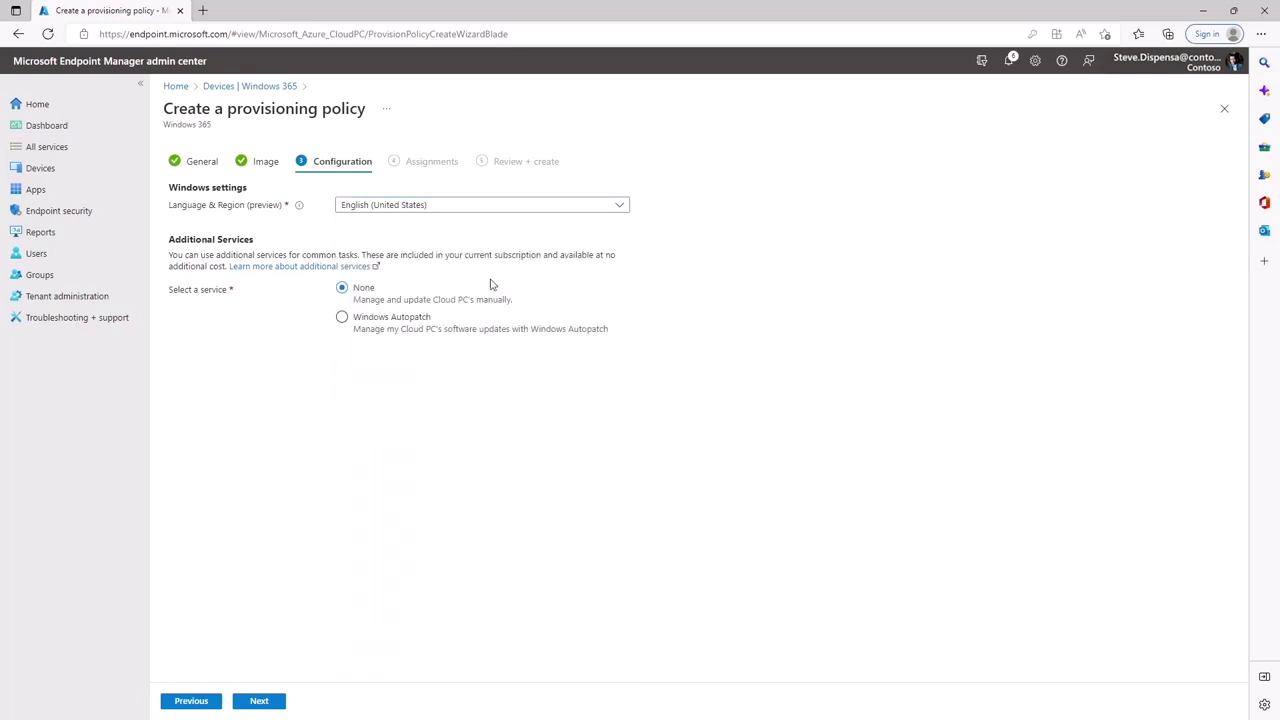
left_click(402, 318)
left_click(262, 700)
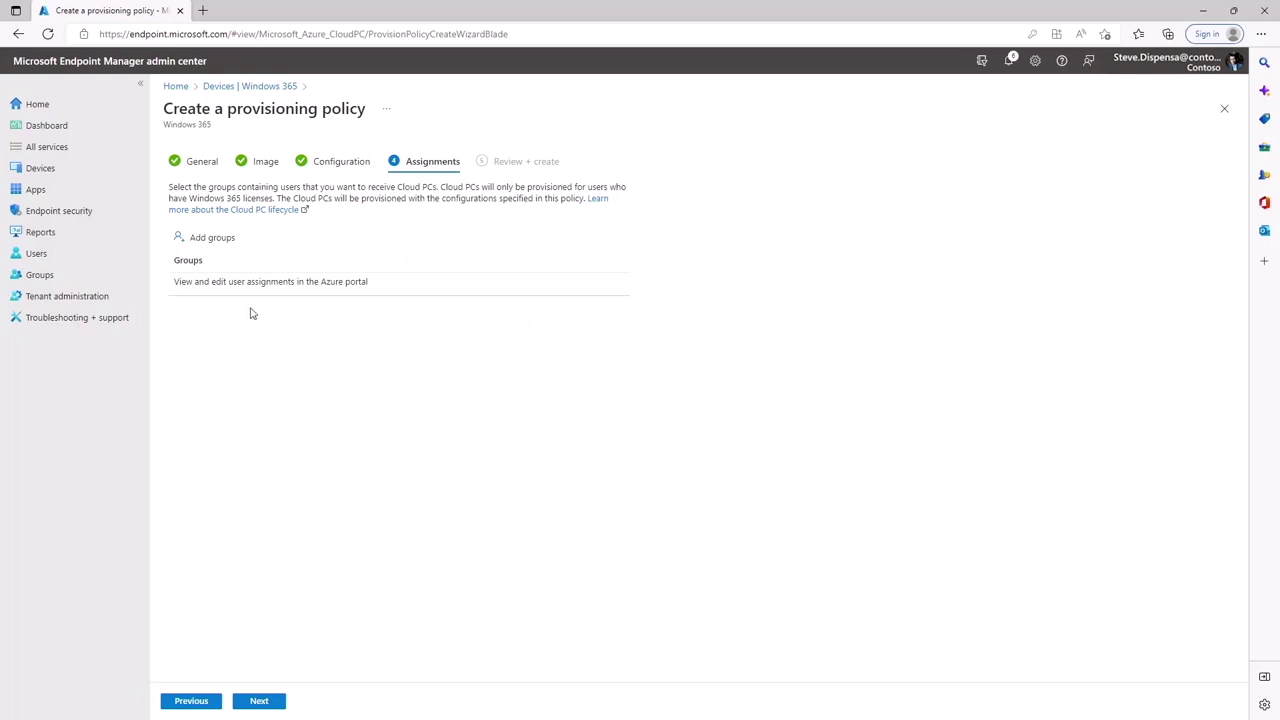
Step: Assign the policy to the CPC Users - Ignite 2022 group
left_click(212, 241)
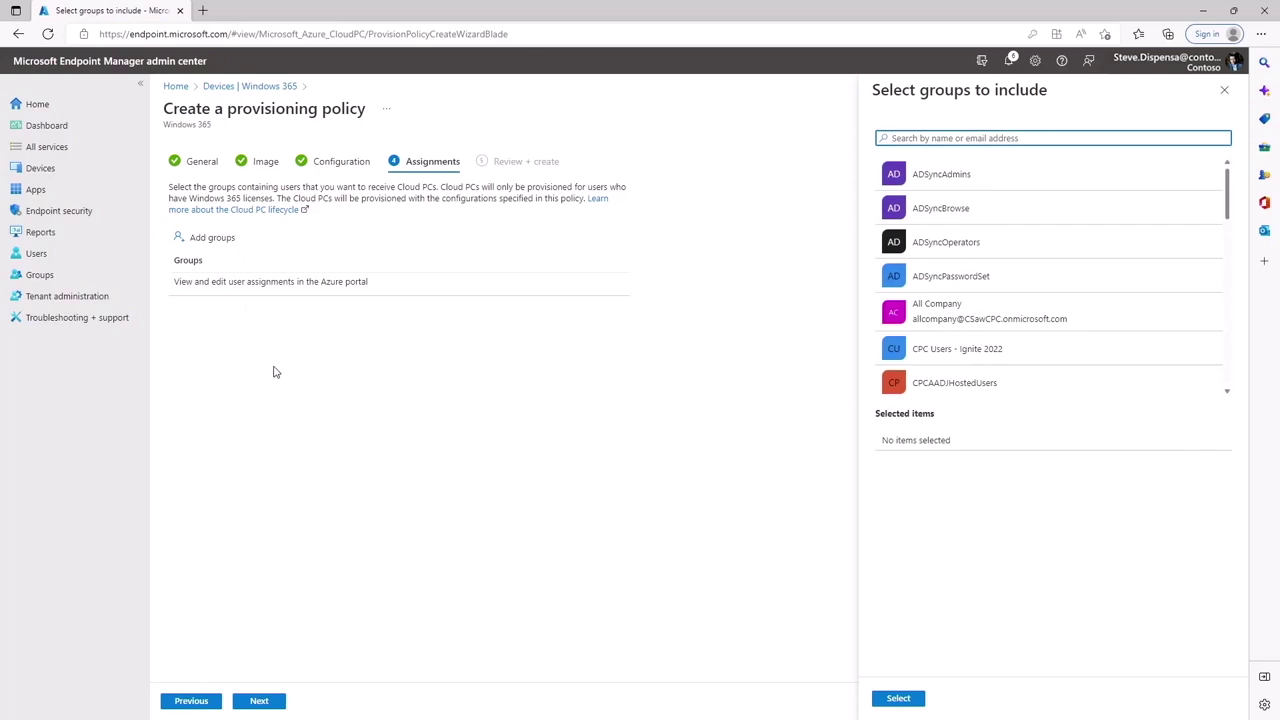
left_click(930, 350)
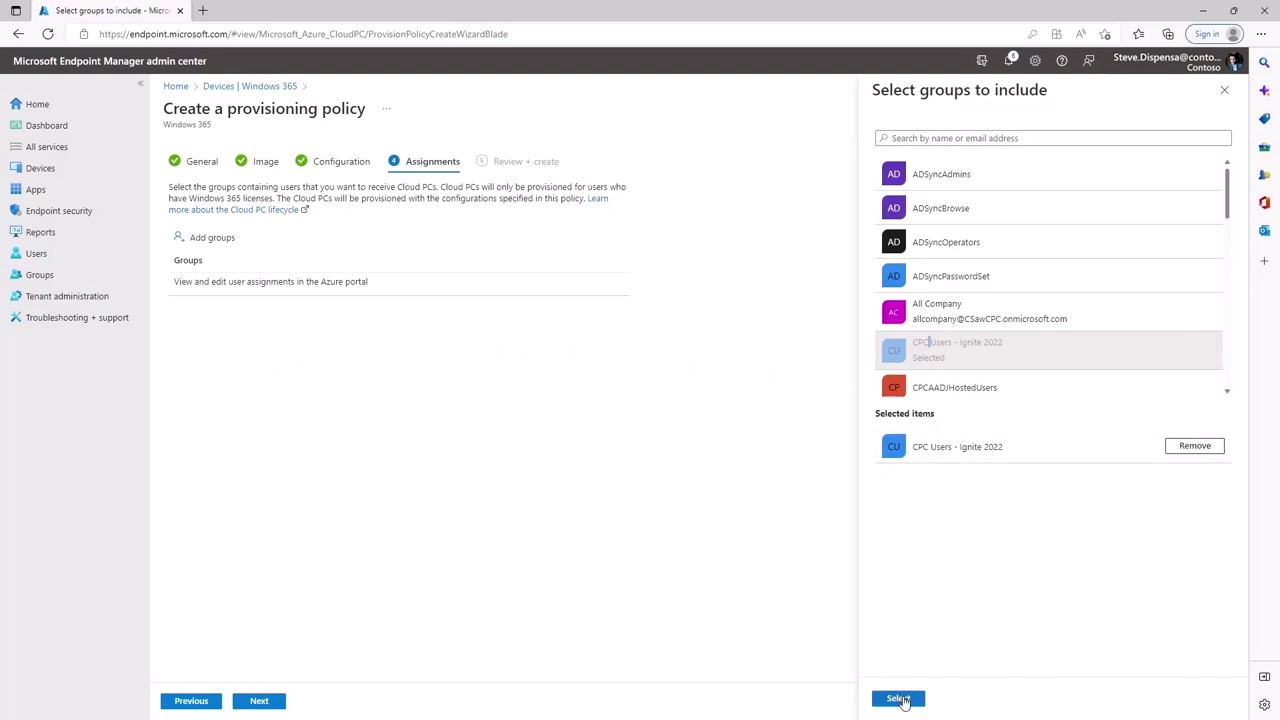
left_click(900, 699)
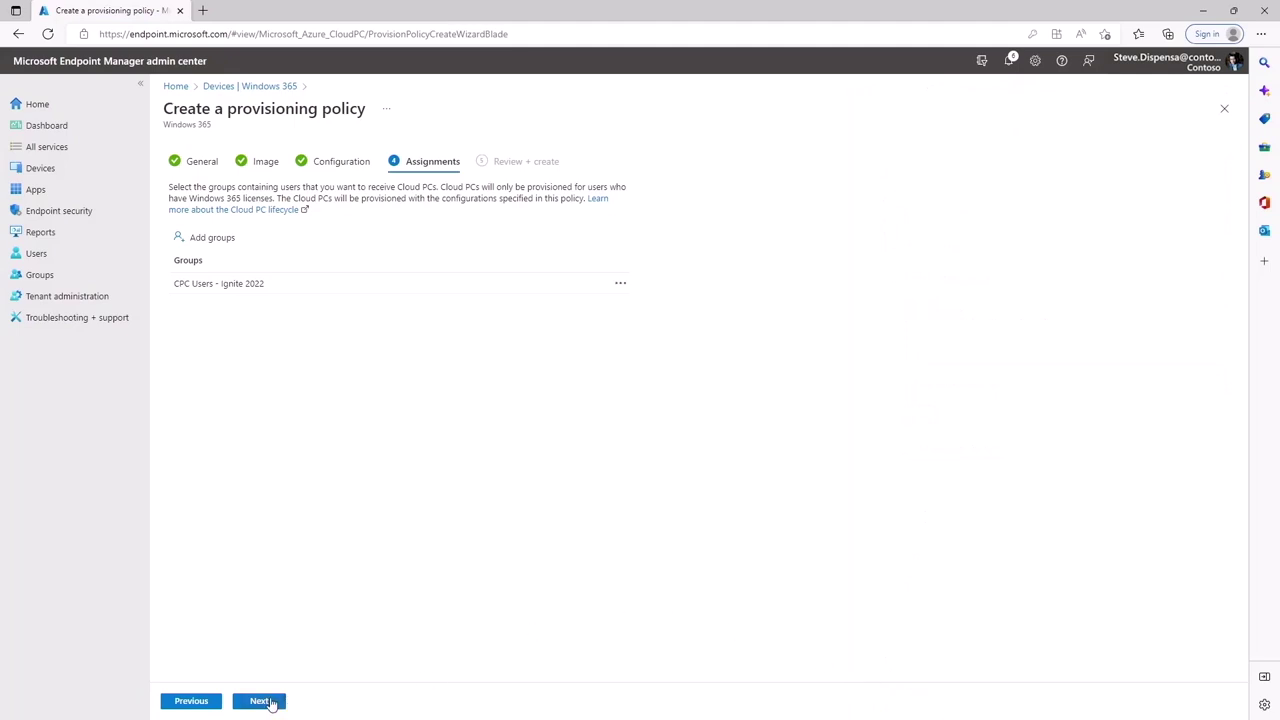
Step: Review and create the Ignite 2022 policy, then check the Cloud PCs' provisioning status
left_click(270, 703)
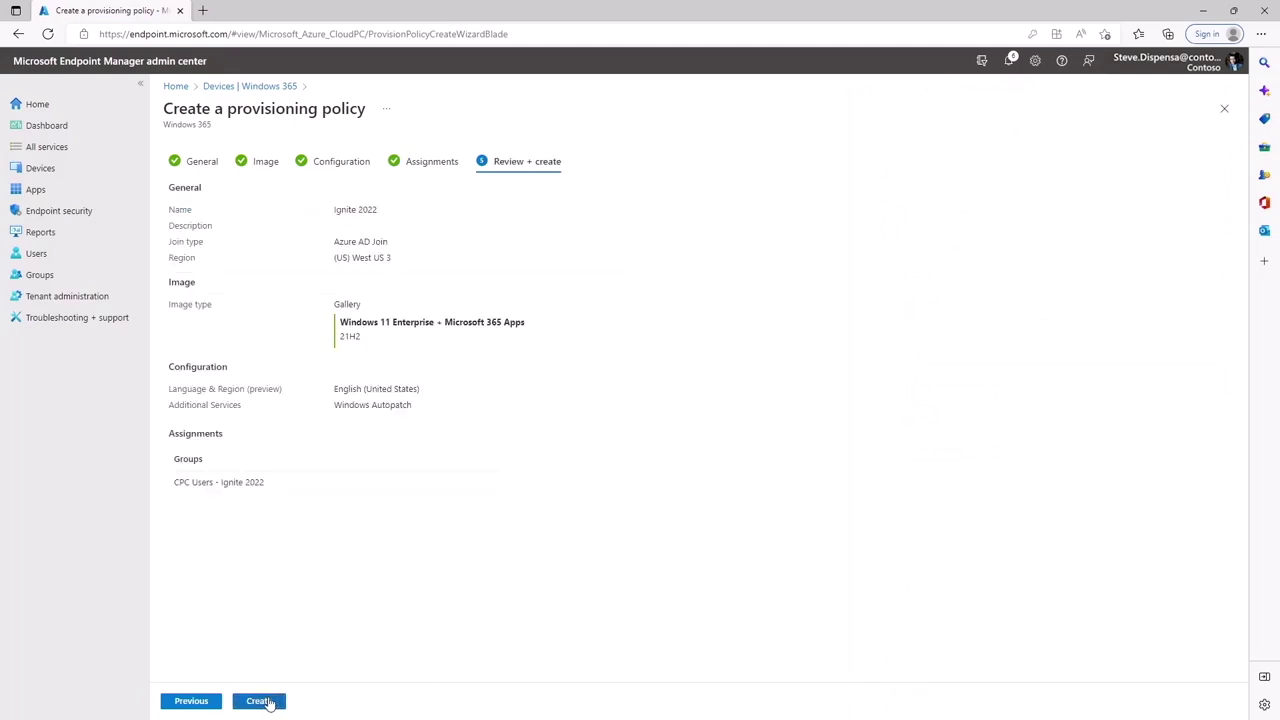
left_click(270, 703)
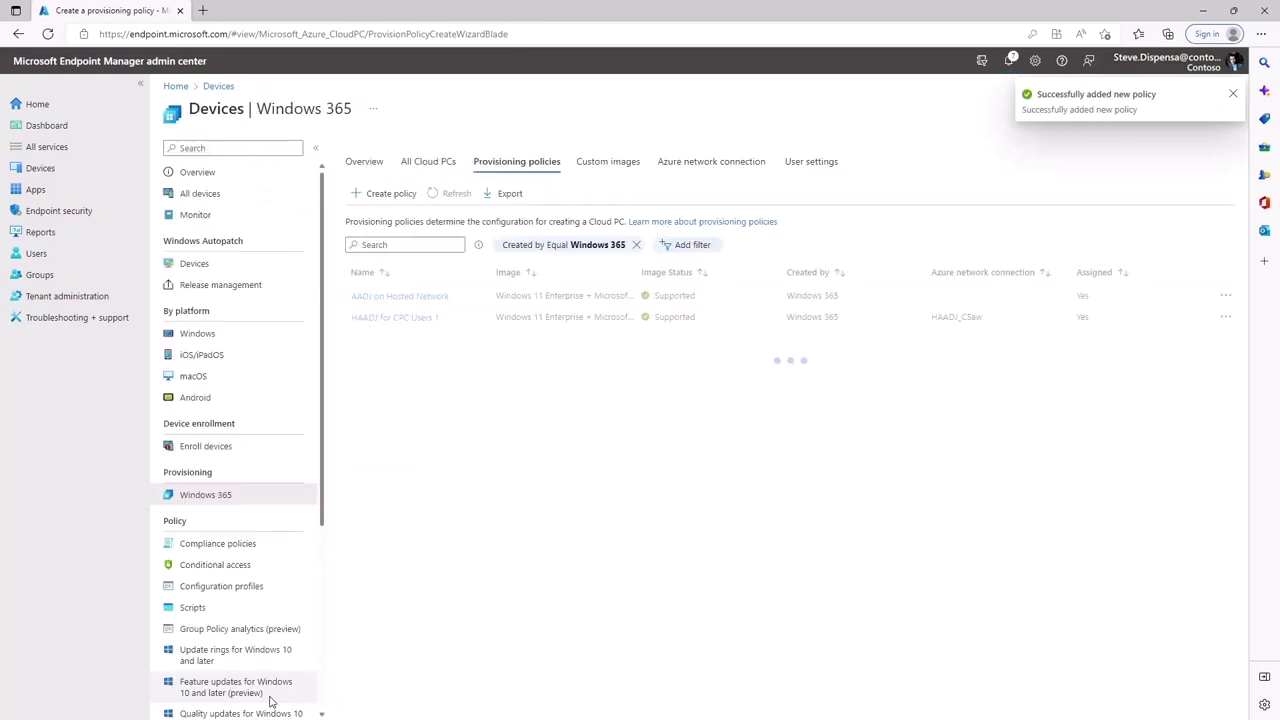
left_click(426, 172)
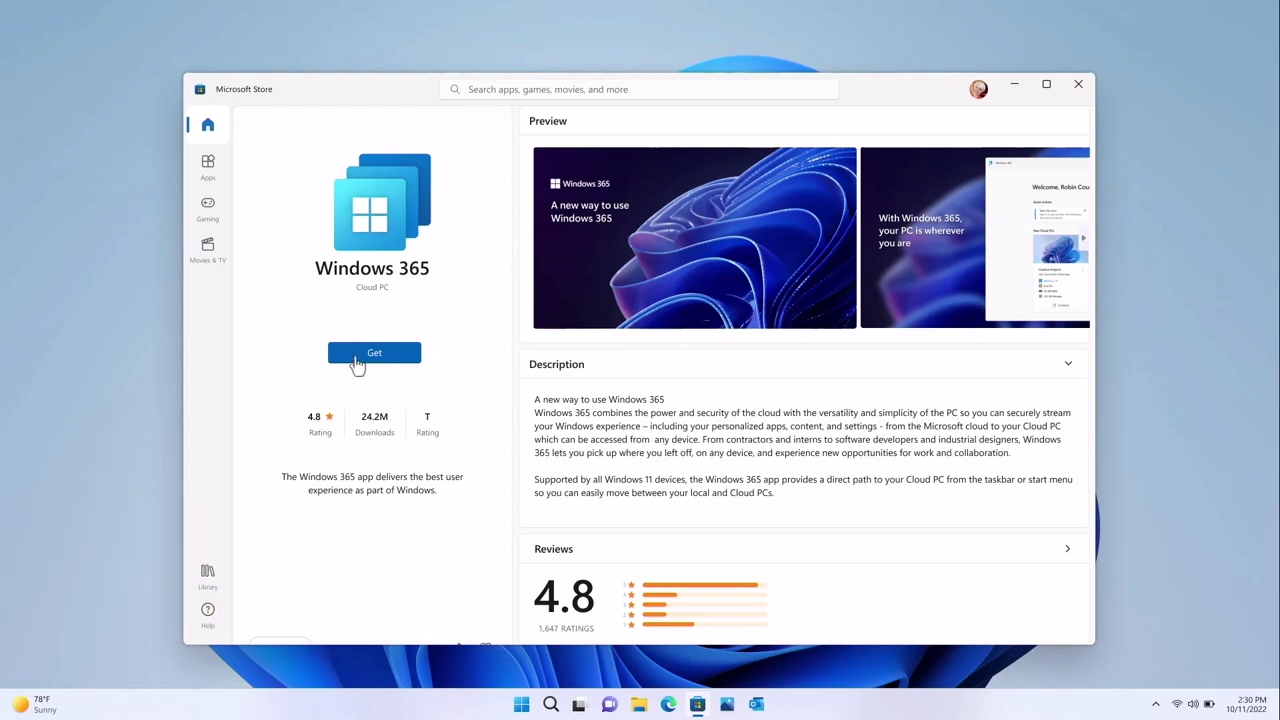
Step: Install the Windows 365 app from the Store and launch it from Start
left_click(397, 360)
left_click(522, 707)
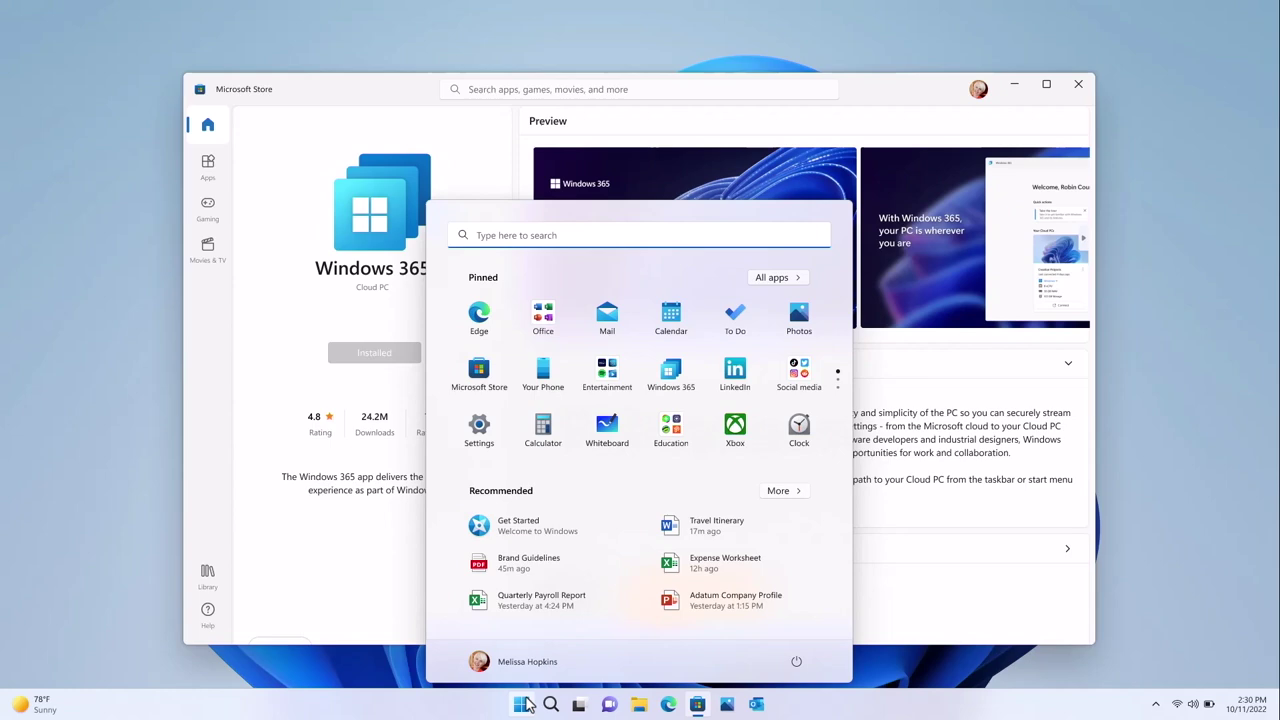
left_click(688, 388)
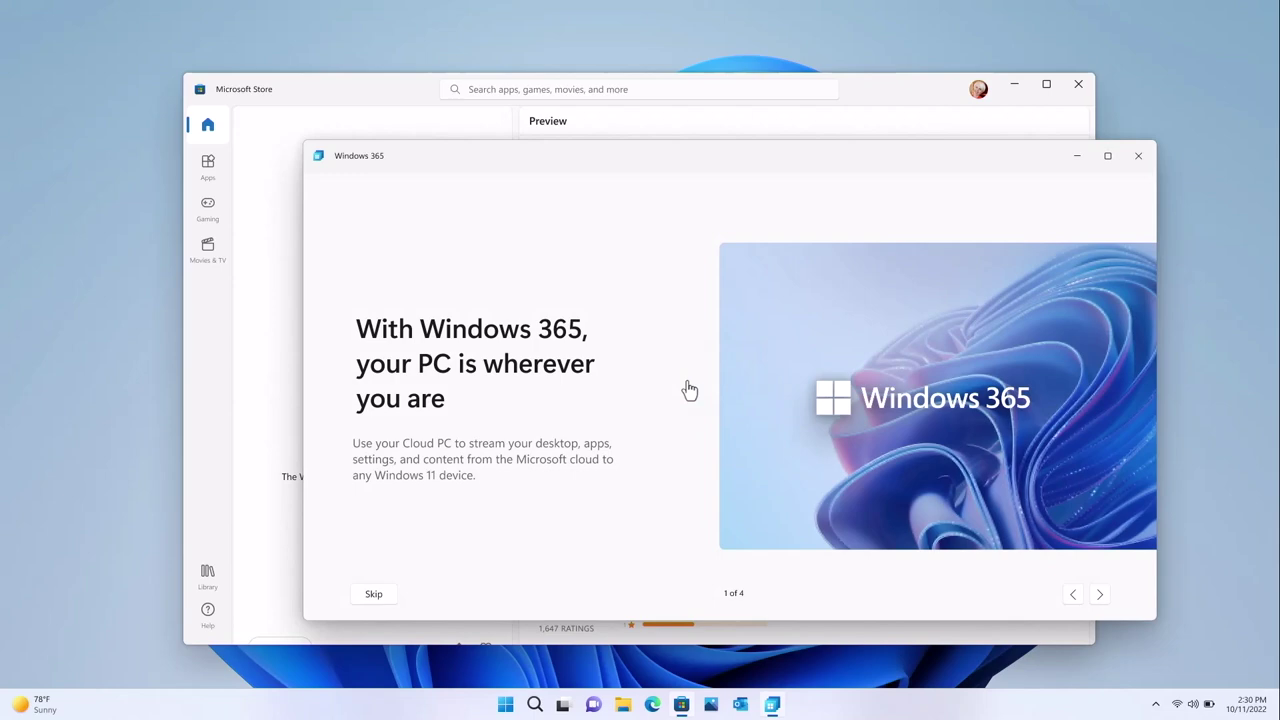
Step: Finish the four-page welcome tour and connect to the Creative Projects Cloud PC
left_click(1101, 595)
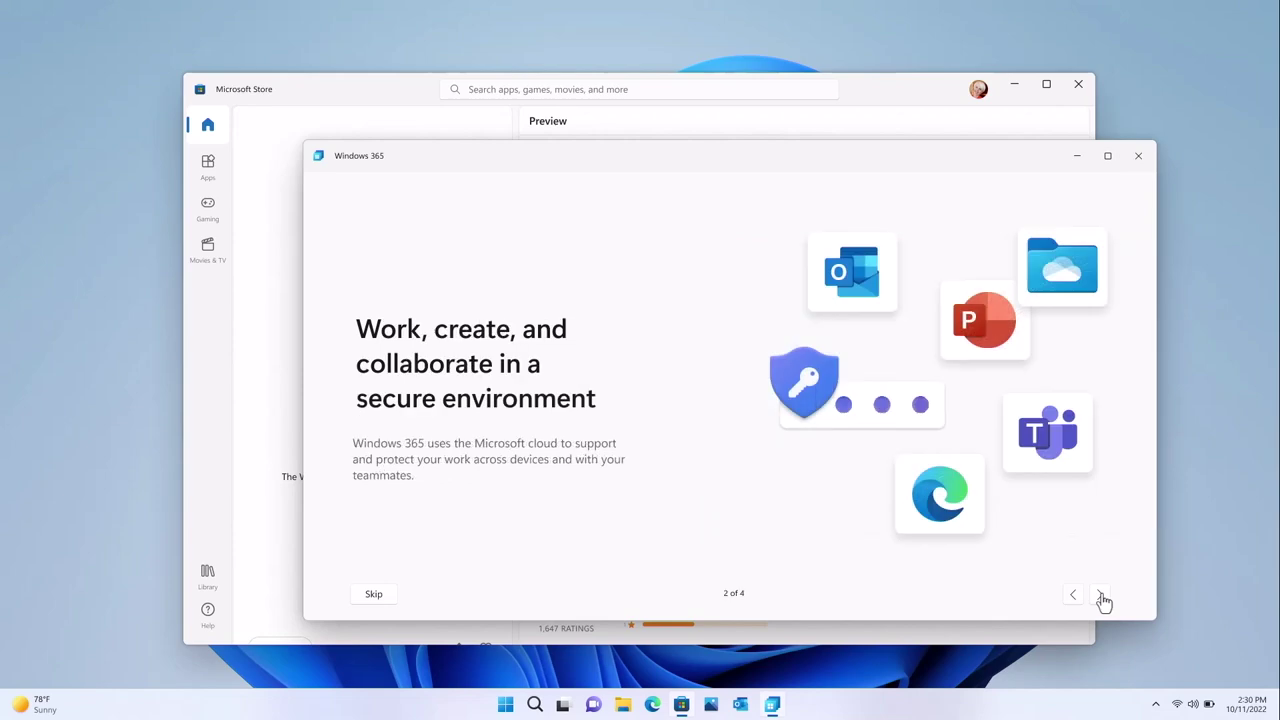
left_click(1101, 596)
left_click(1101, 596)
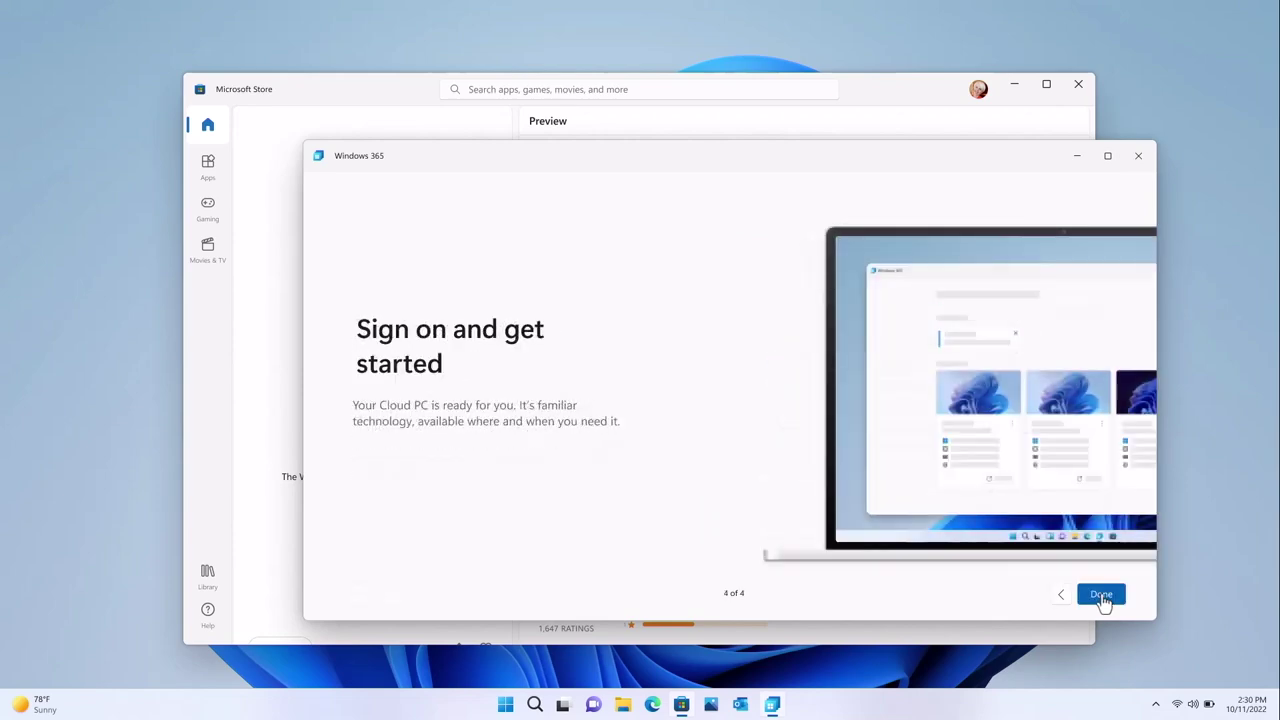
left_click(1101, 596)
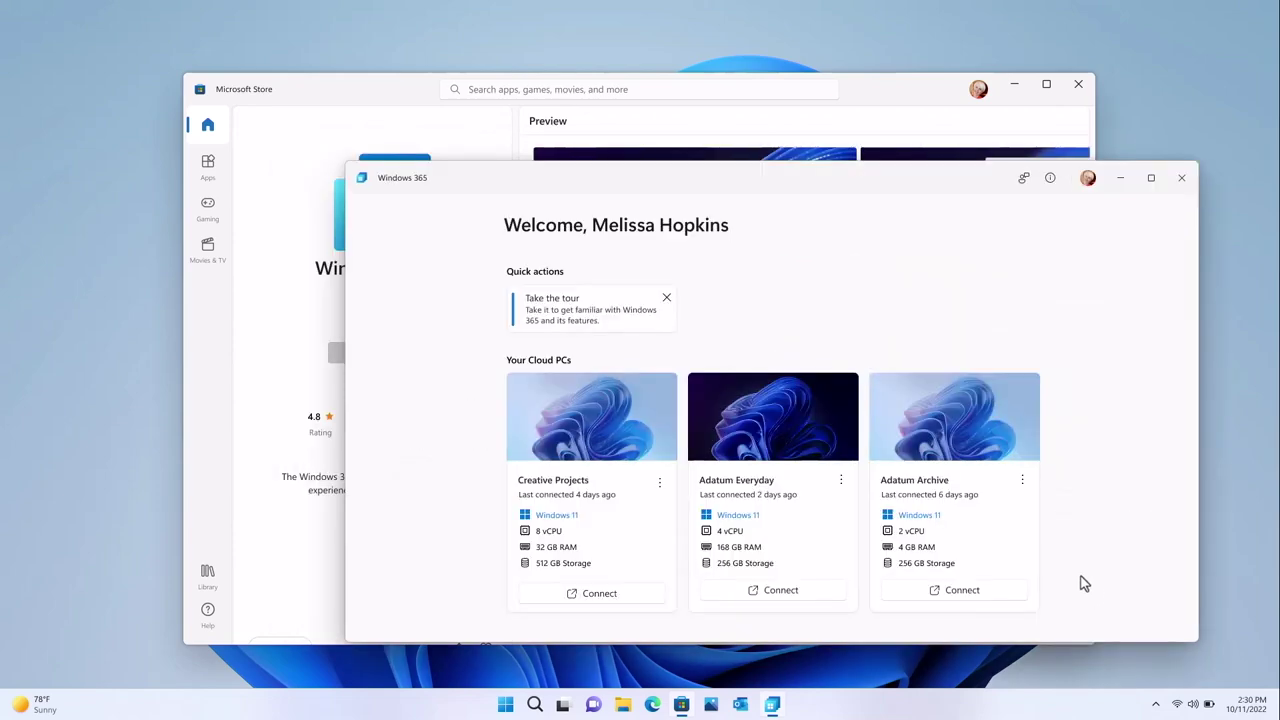
left_click(660, 484)
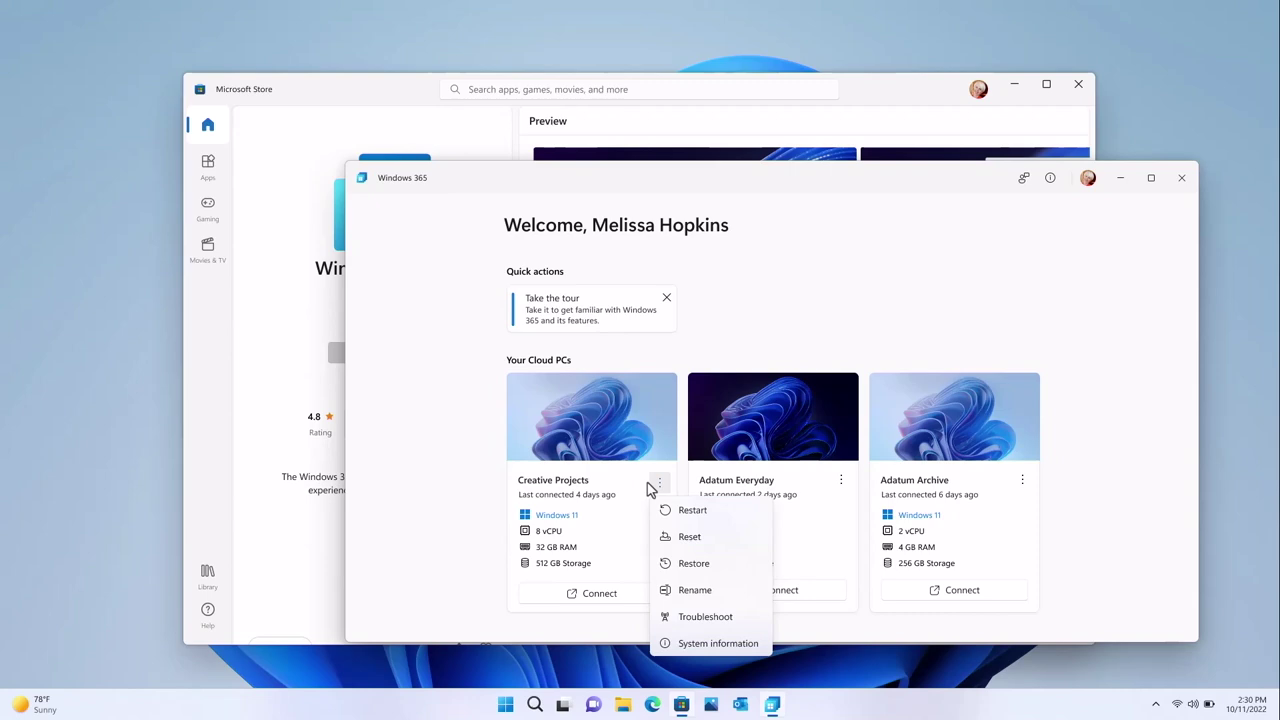
left_click(631, 597)
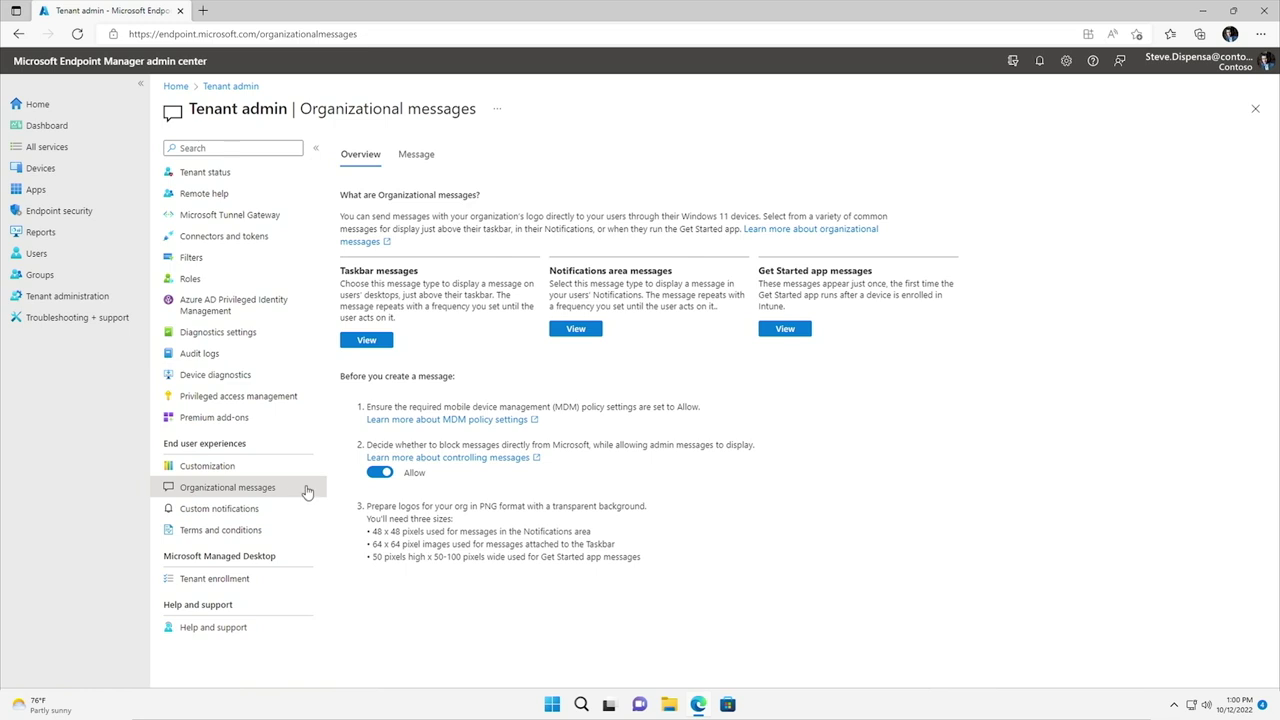
Step: Create a new organizational message of type Get Started app
left_click(420, 158)
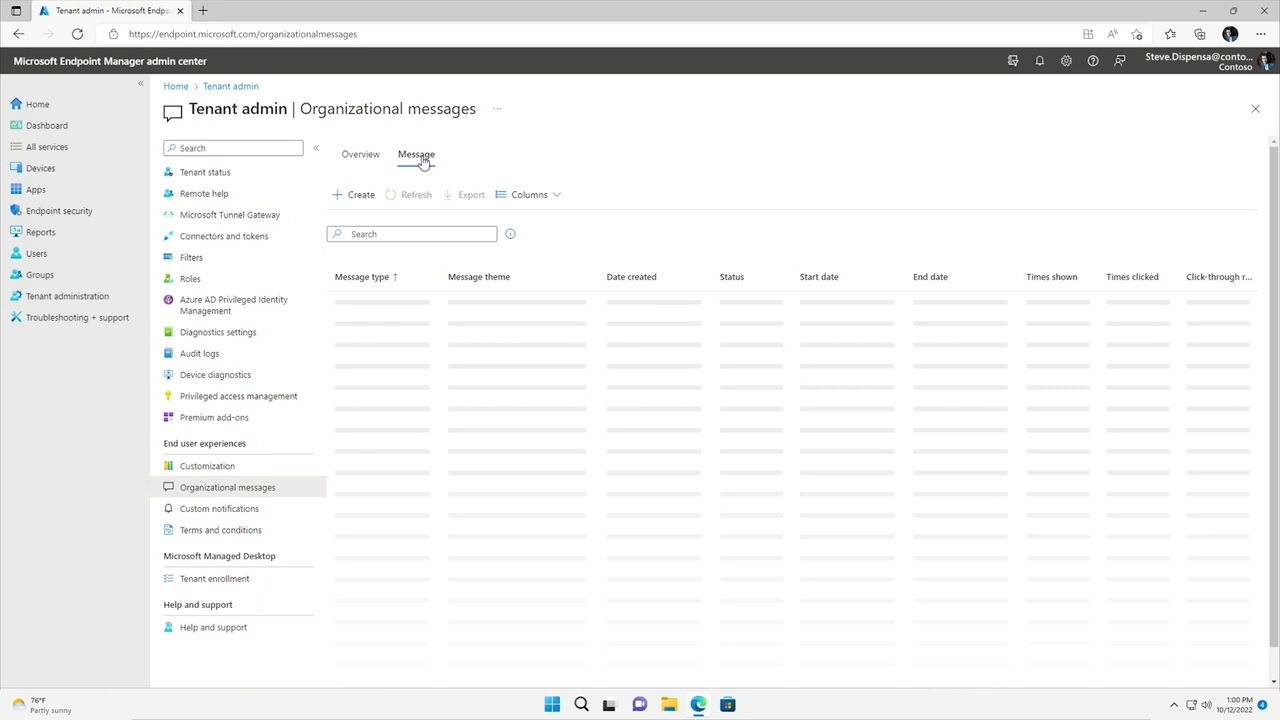
left_click(360, 196)
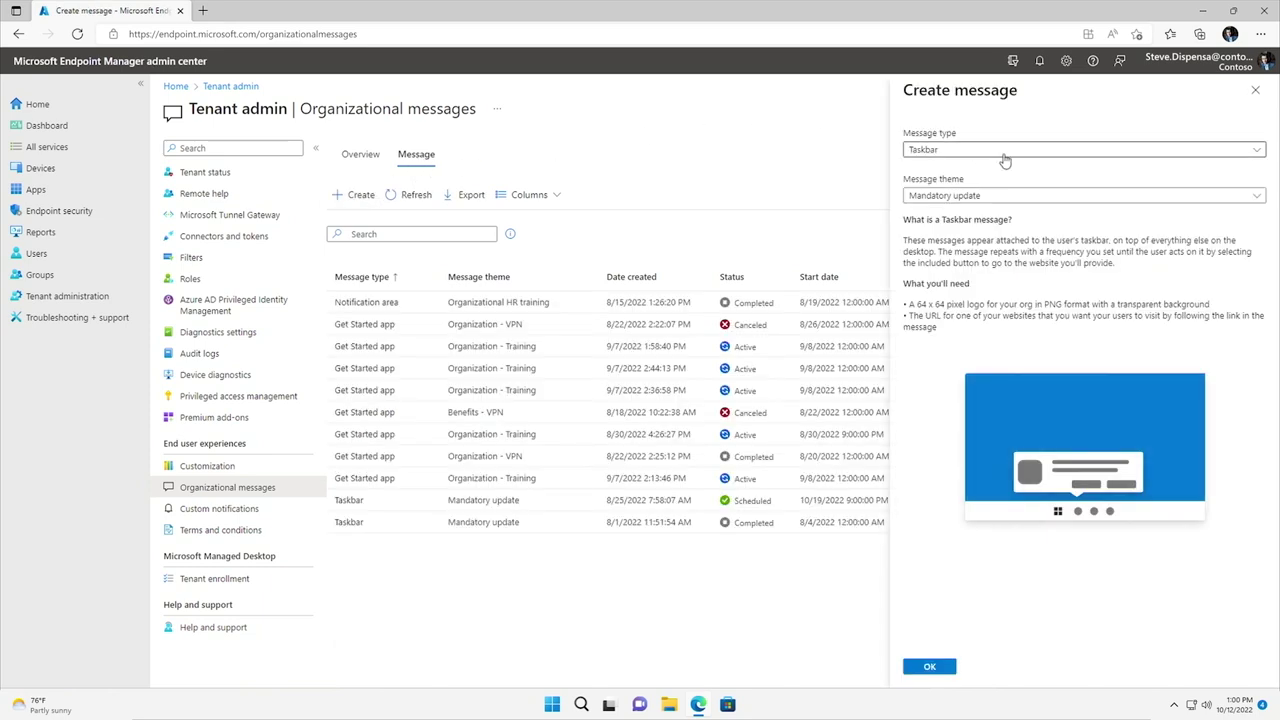
left_click(1004, 153)
left_click(1013, 214)
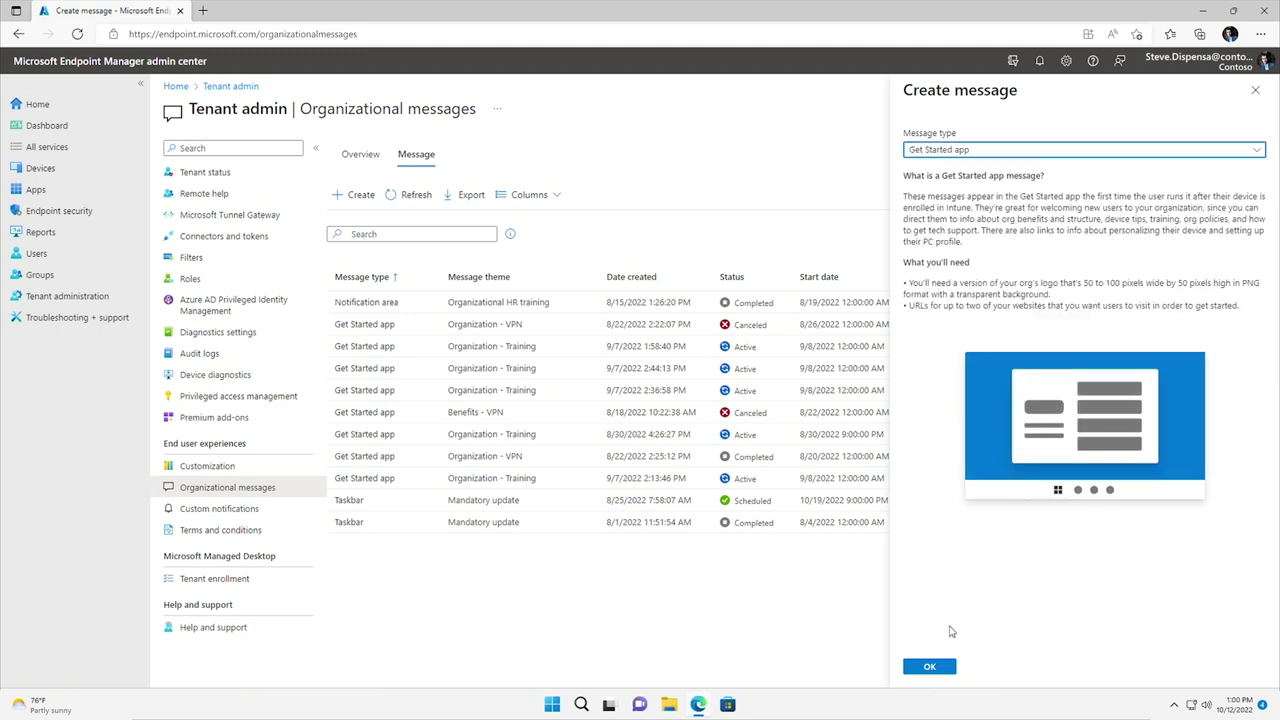
left_click(937, 667)
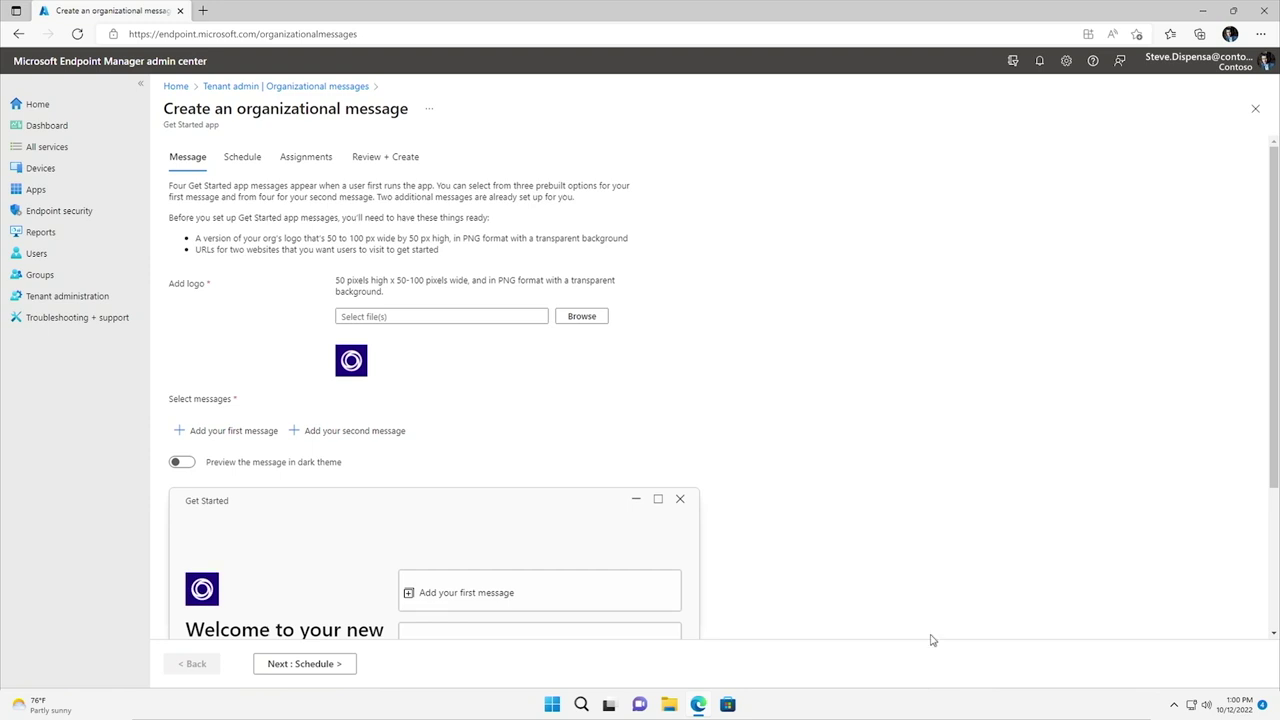
Step: Add the Review your organization message linking to Contoso.com with path 'newemploye'
scroll(432, 392, "down", 3)
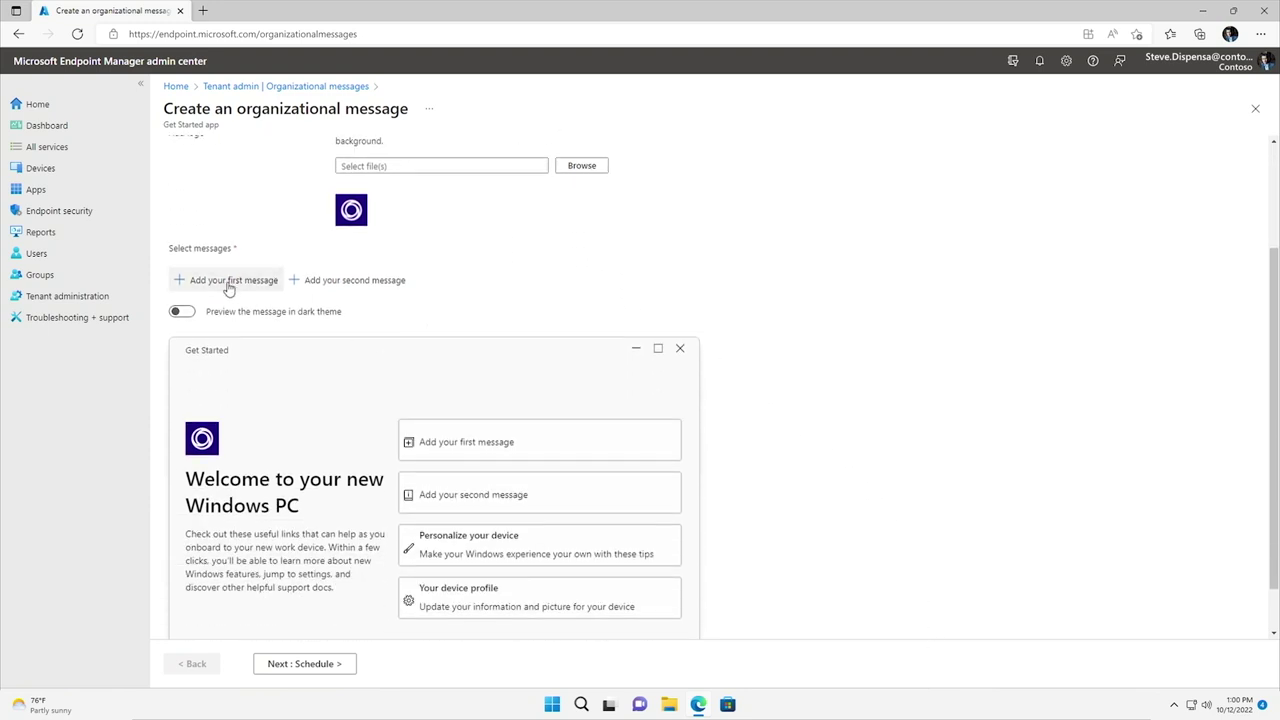
left_click(229, 285)
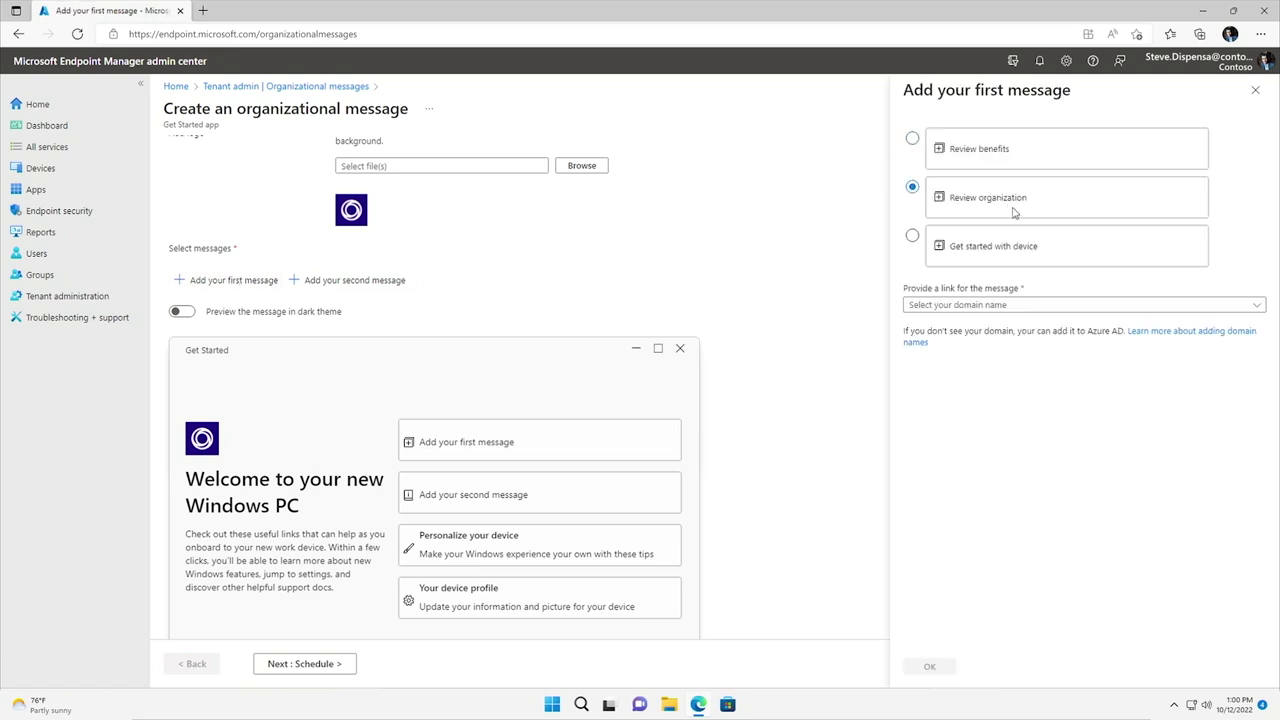
left_click(1063, 305)
left_click(1050, 323)
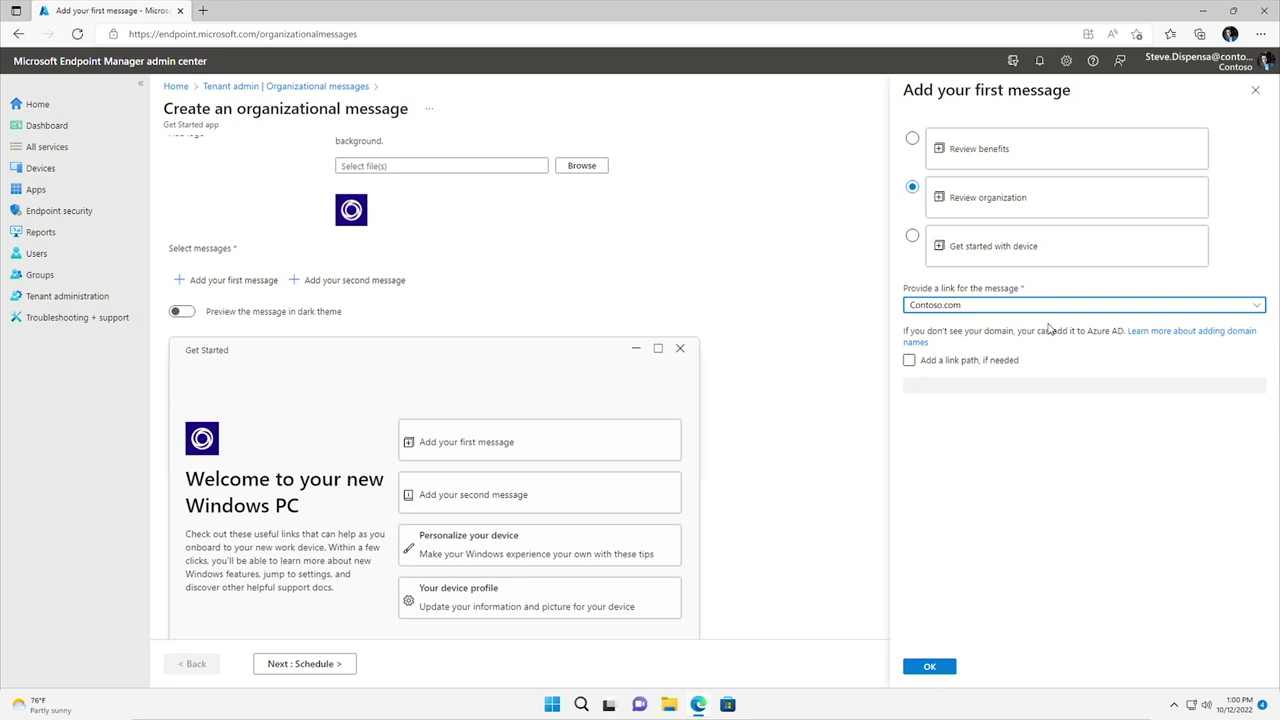
left_click(1005, 360)
left_click(1020, 380)
type("new")
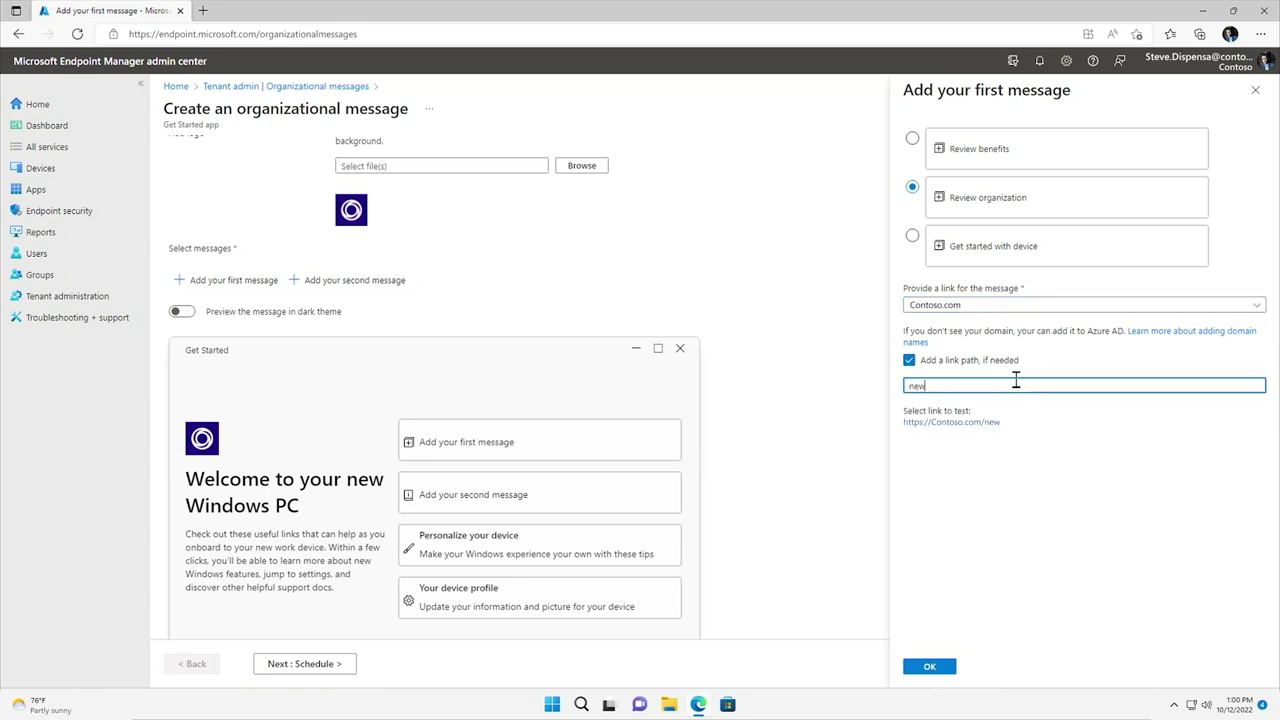
type("employees")
left_click(932, 667)
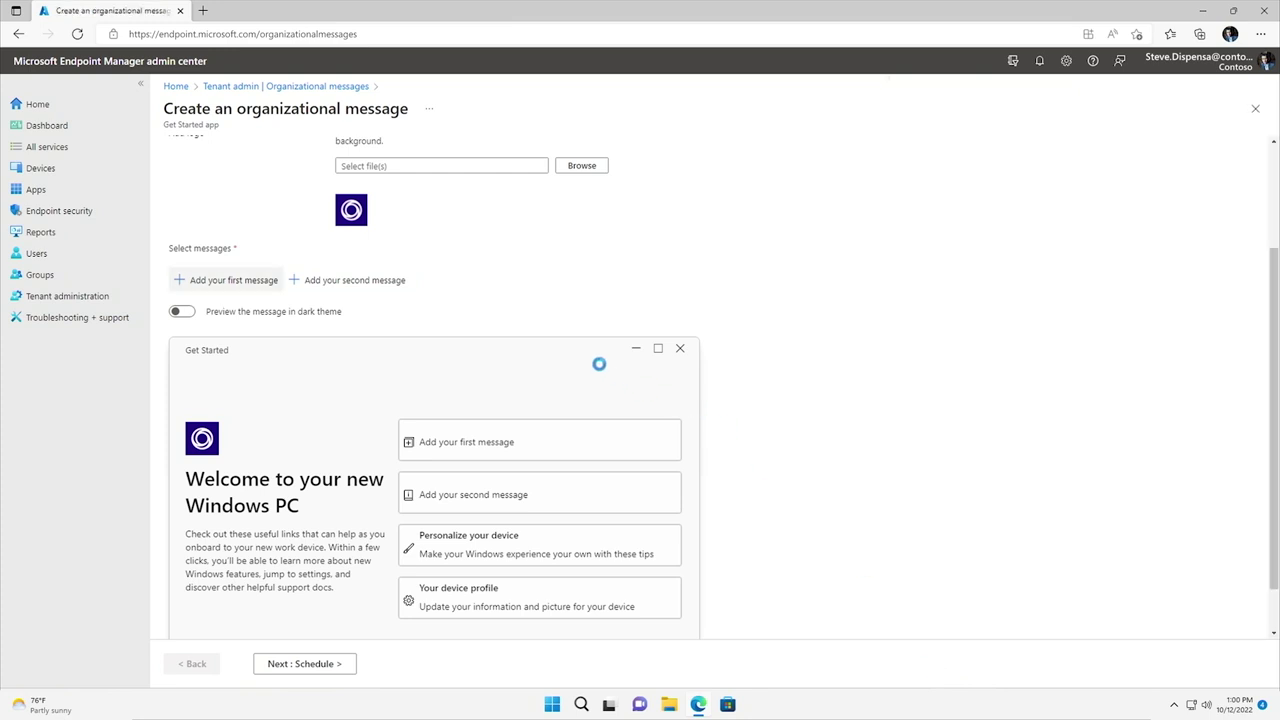
Step: Add the Get training message linking to Contoso.com/trainings
left_click(380, 289)
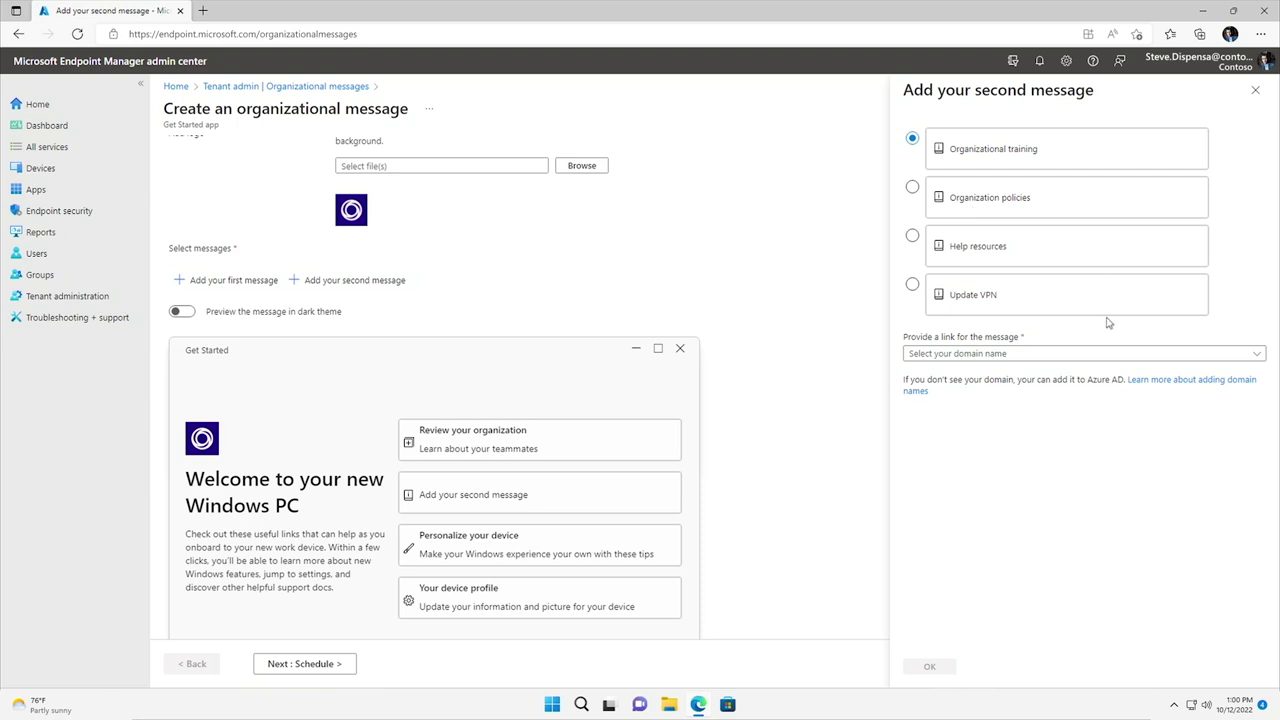
left_click(1112, 352)
left_click(1099, 376)
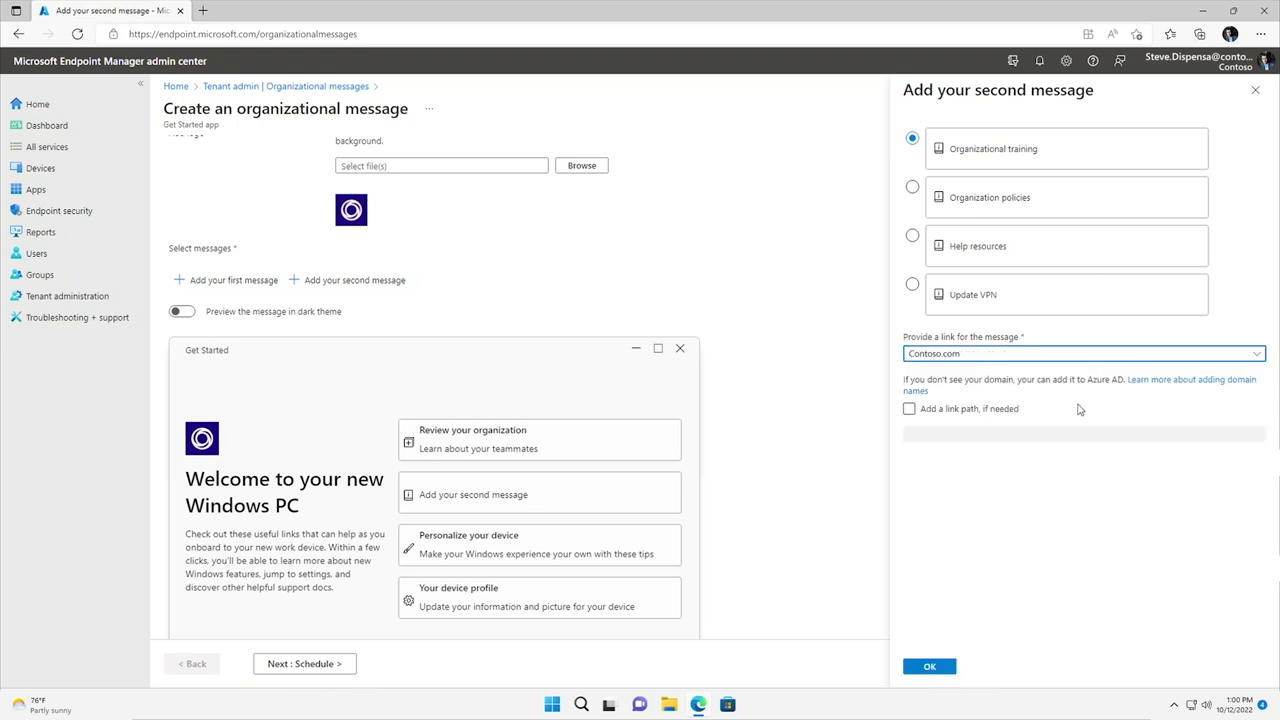
left_click(1003, 411)
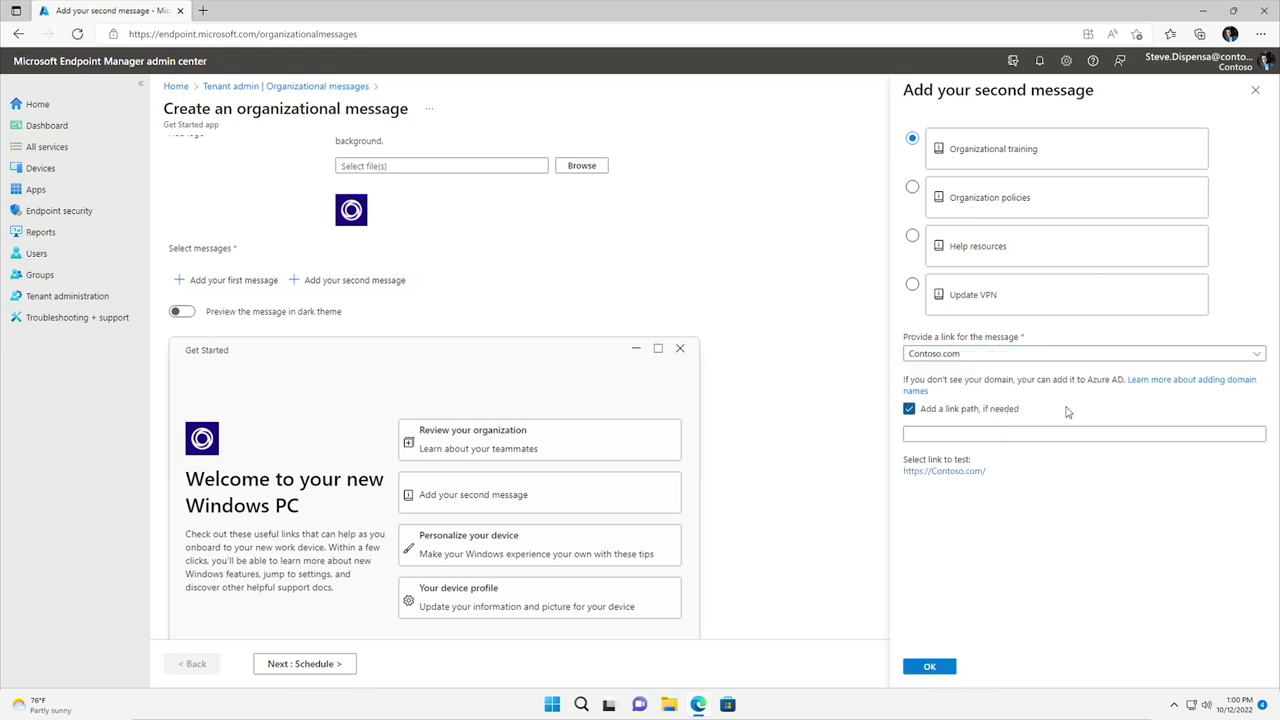
left_click(1099, 433)
type("train")
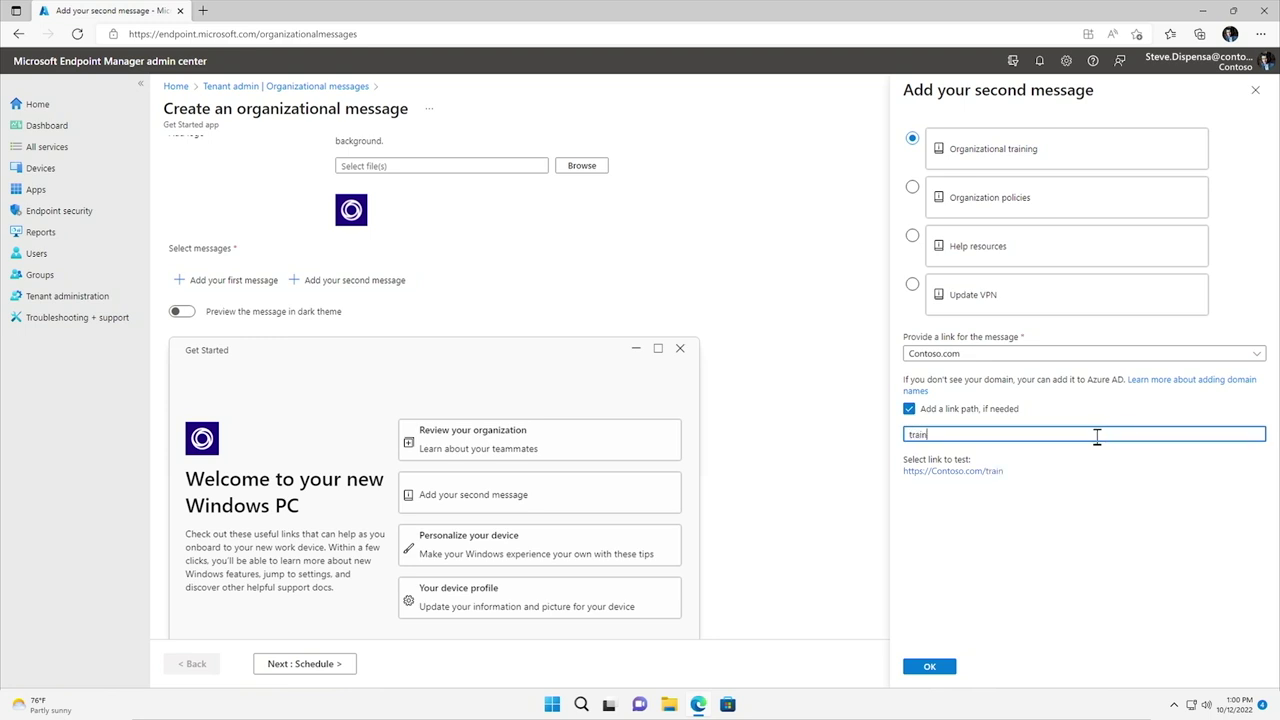
type("ings")
left_click(929, 666)
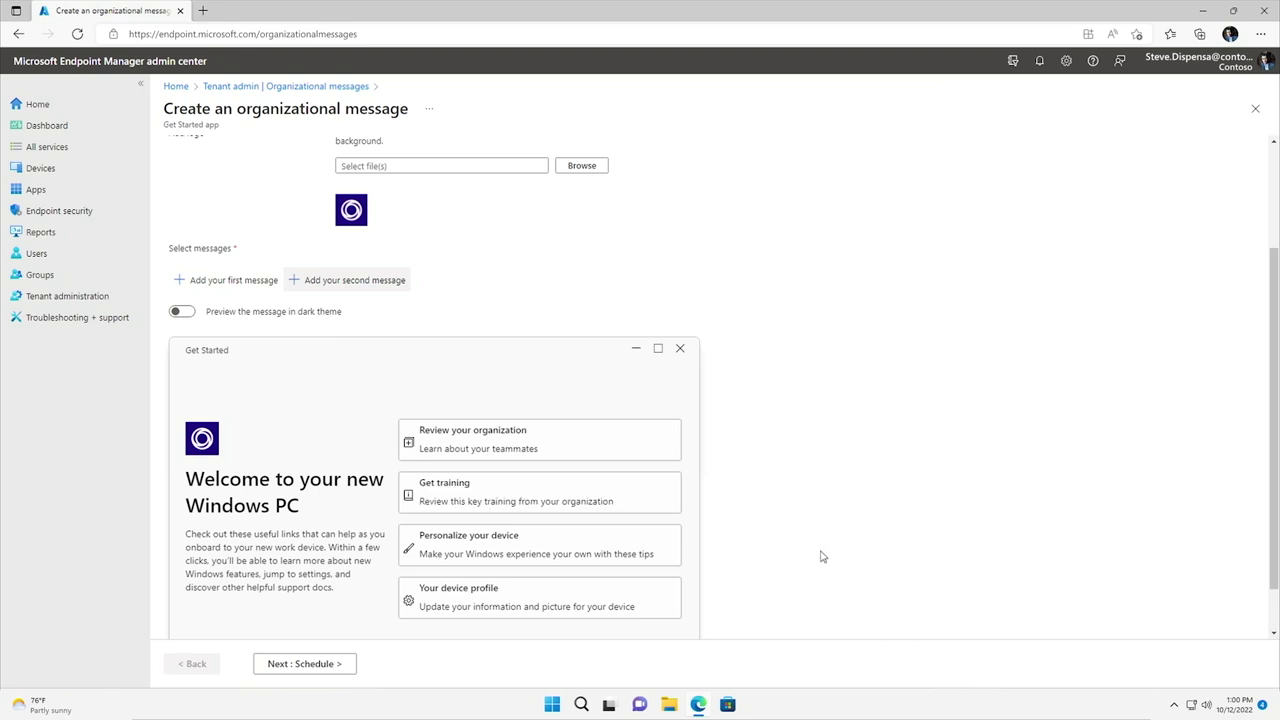
Step: Check the message preview in dark theme, then schedule the message as Always on
left_click(183, 313)
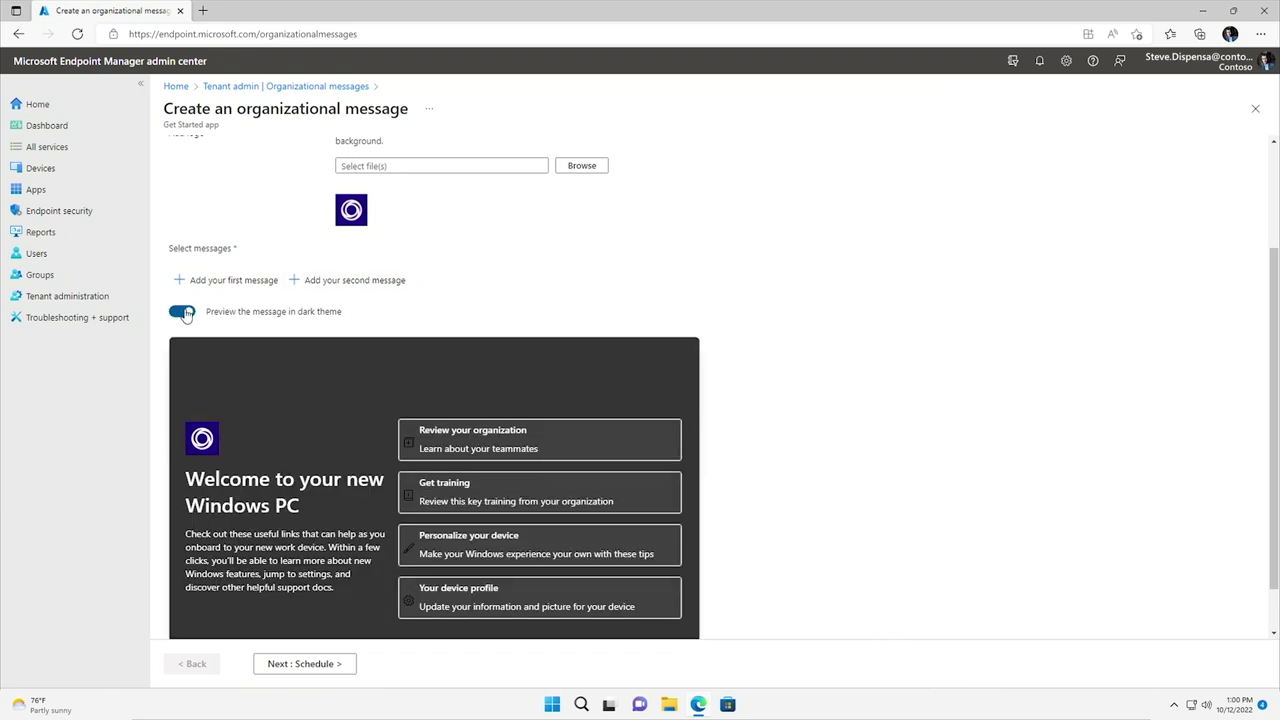
left_click(183, 313)
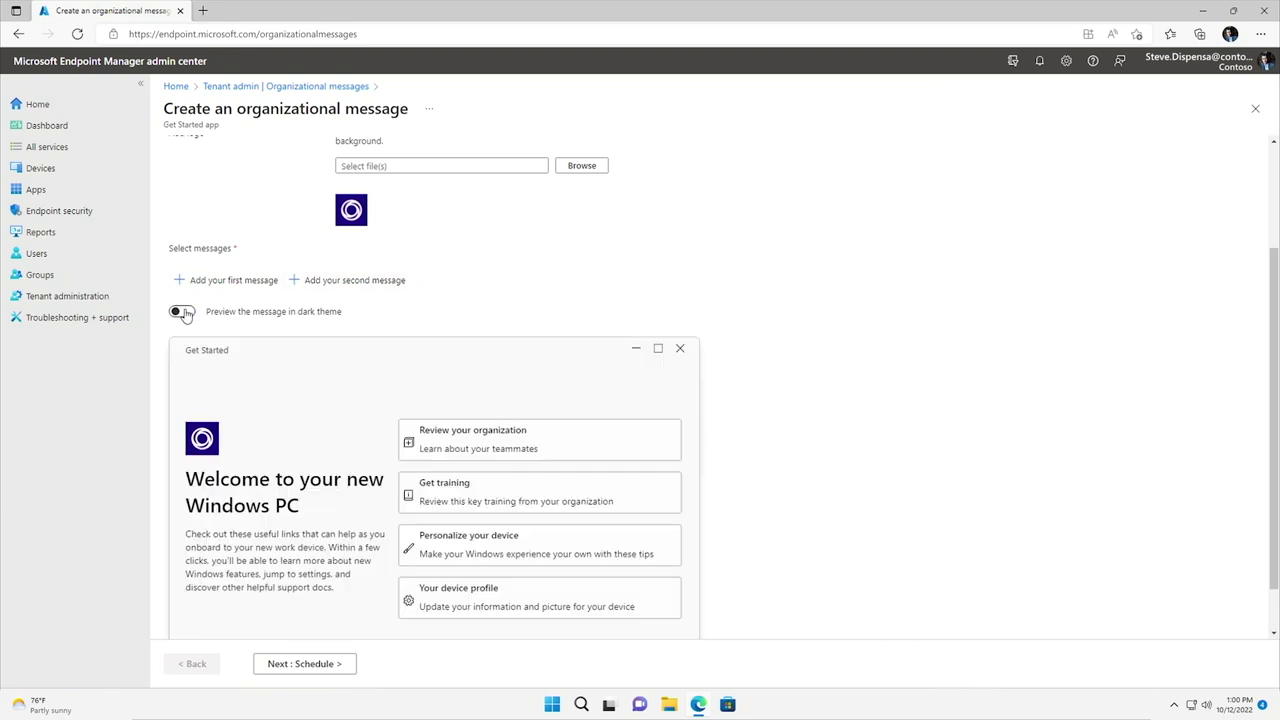
left_click(337, 662)
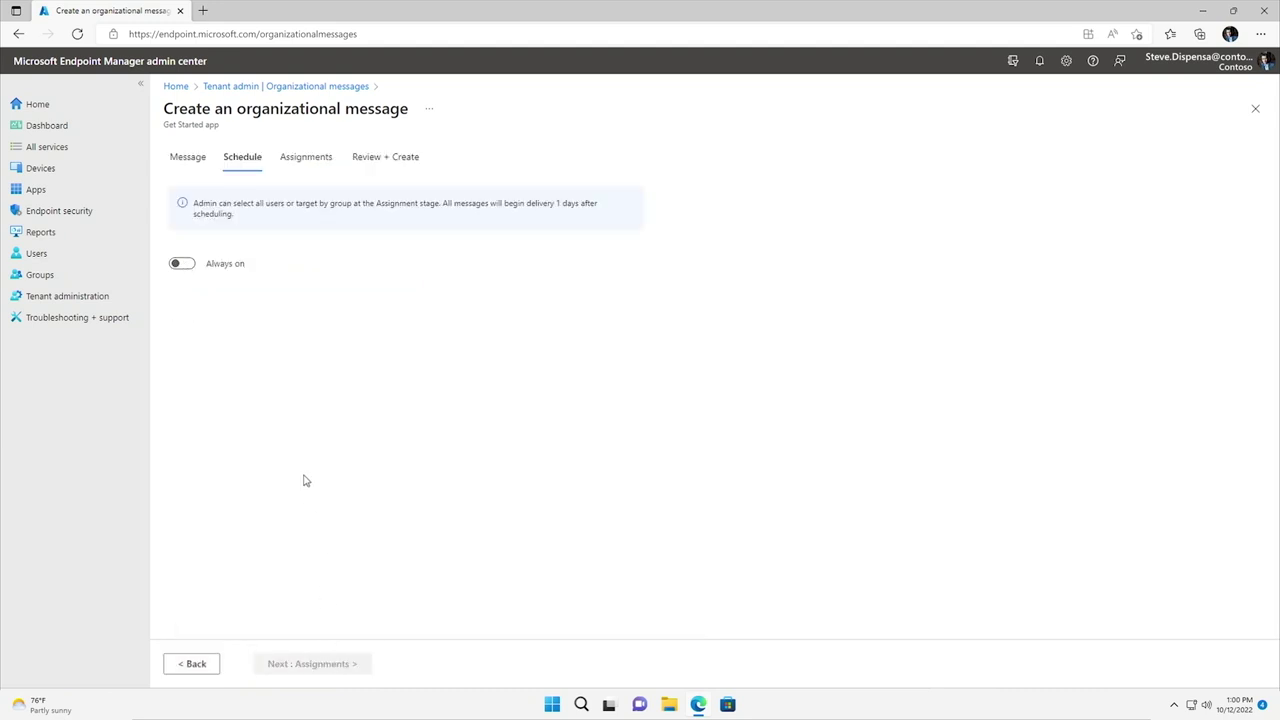
left_click(189, 267)
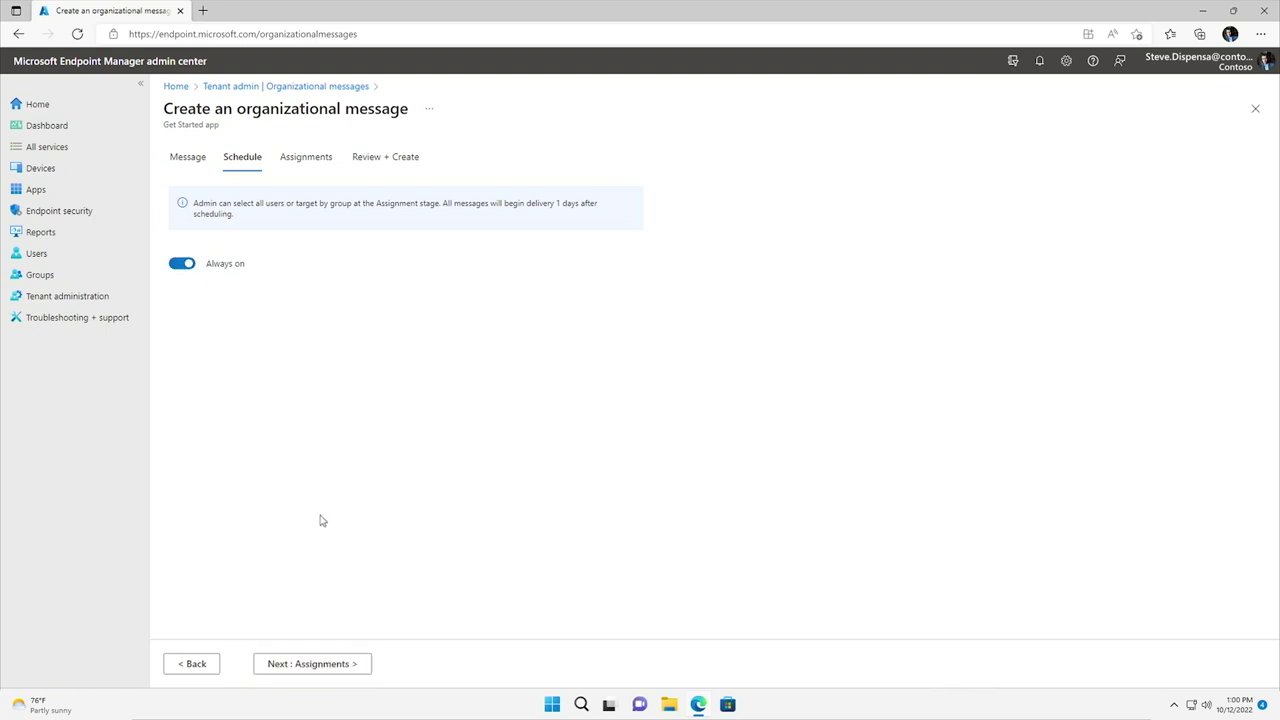
Step: Assign the Get Started message to all users, review it and create it
left_click(363, 667)
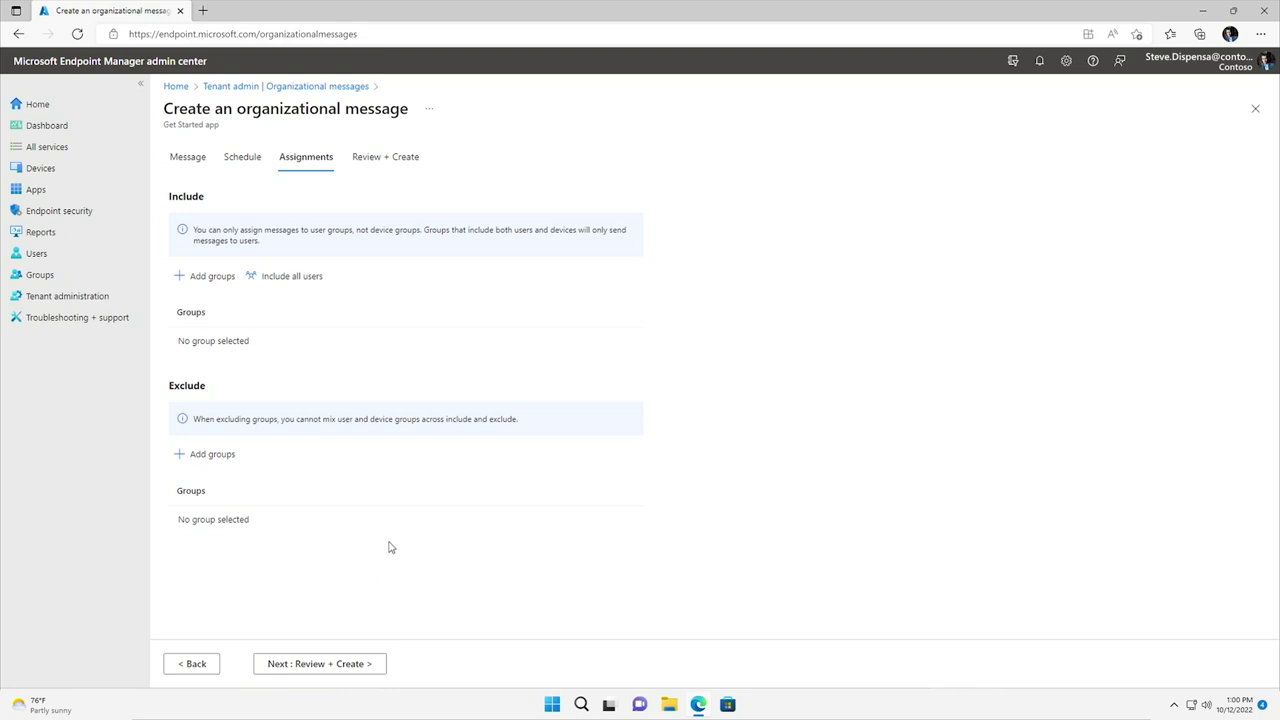
left_click(300, 278)
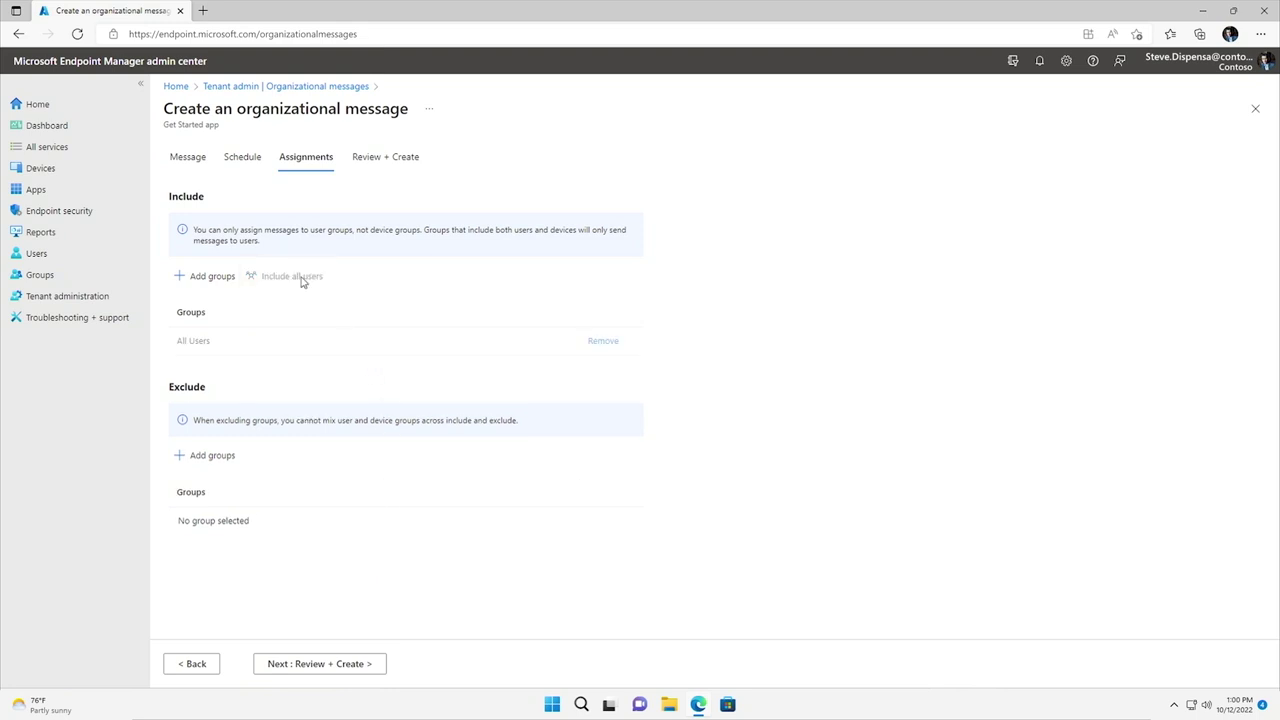
left_click(366, 663)
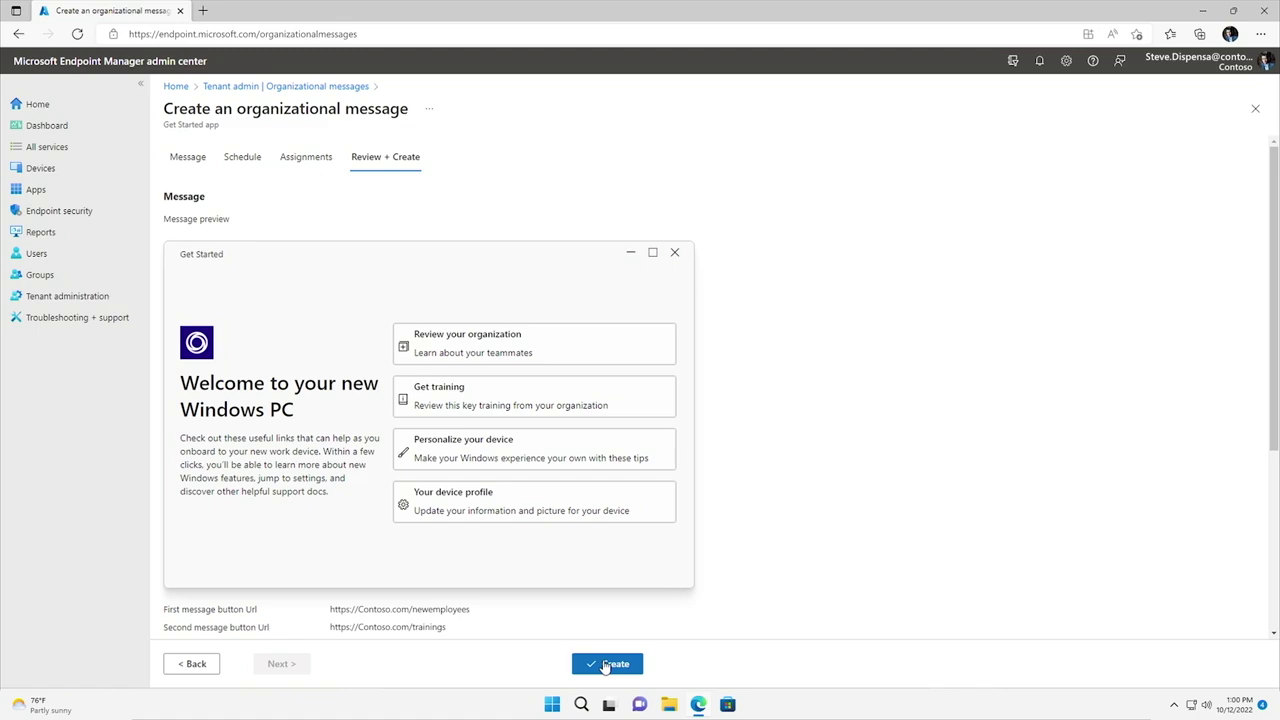
left_click(605, 665)
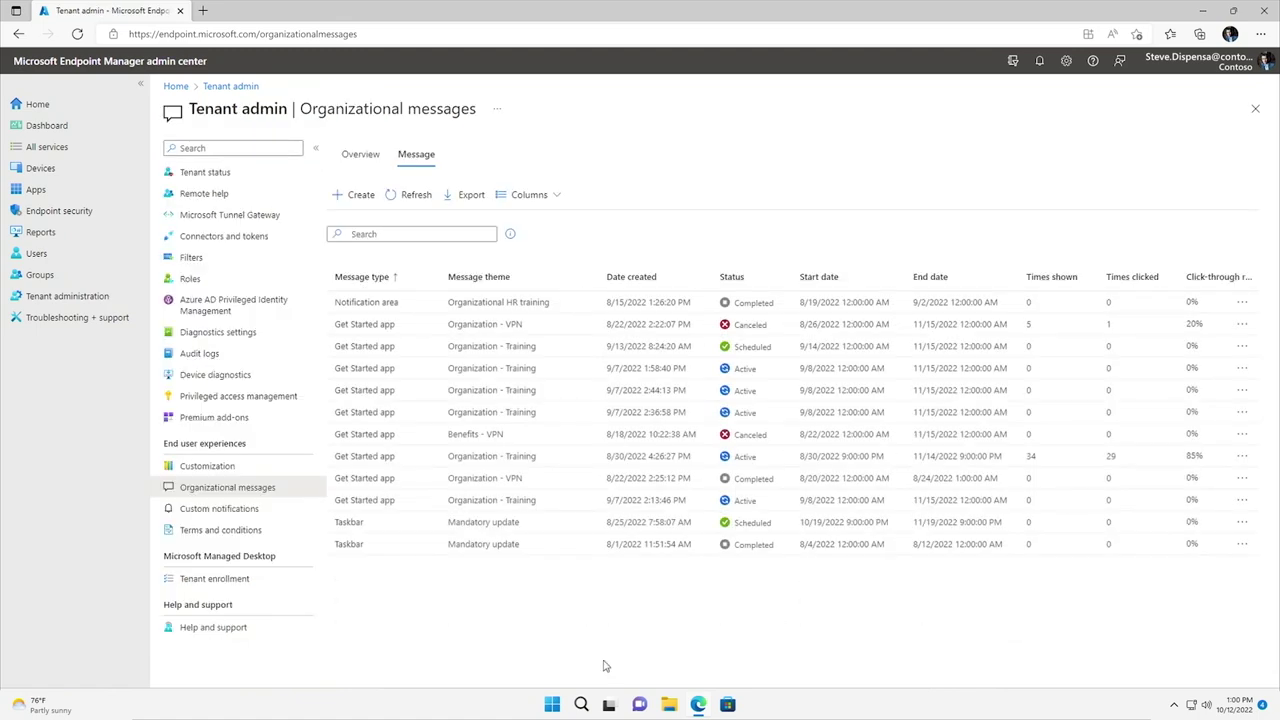